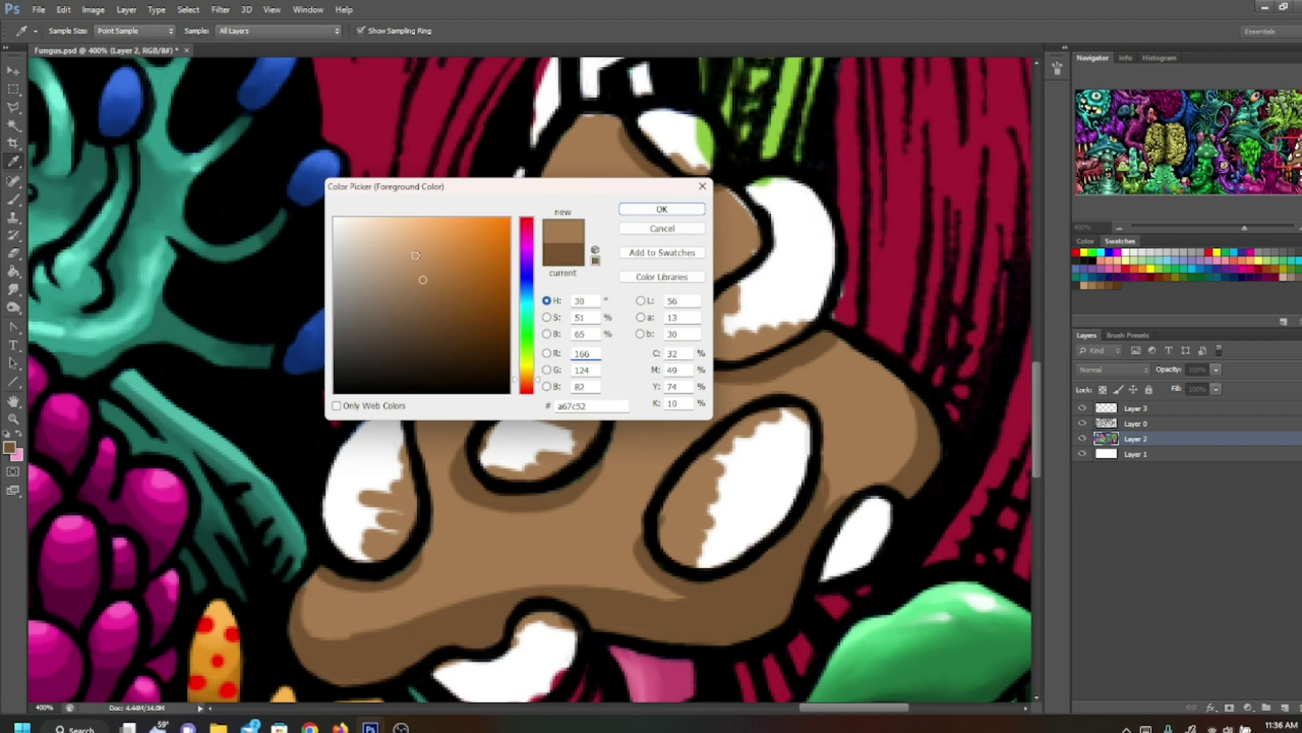
# Step: Pick the light tan #cda072 and brush highlights onto the brown fungus's top bulge and right shoulder on Layer 2
pyautogui.click(413, 253)
pyautogui.click(661, 209)
pyautogui.press('b')
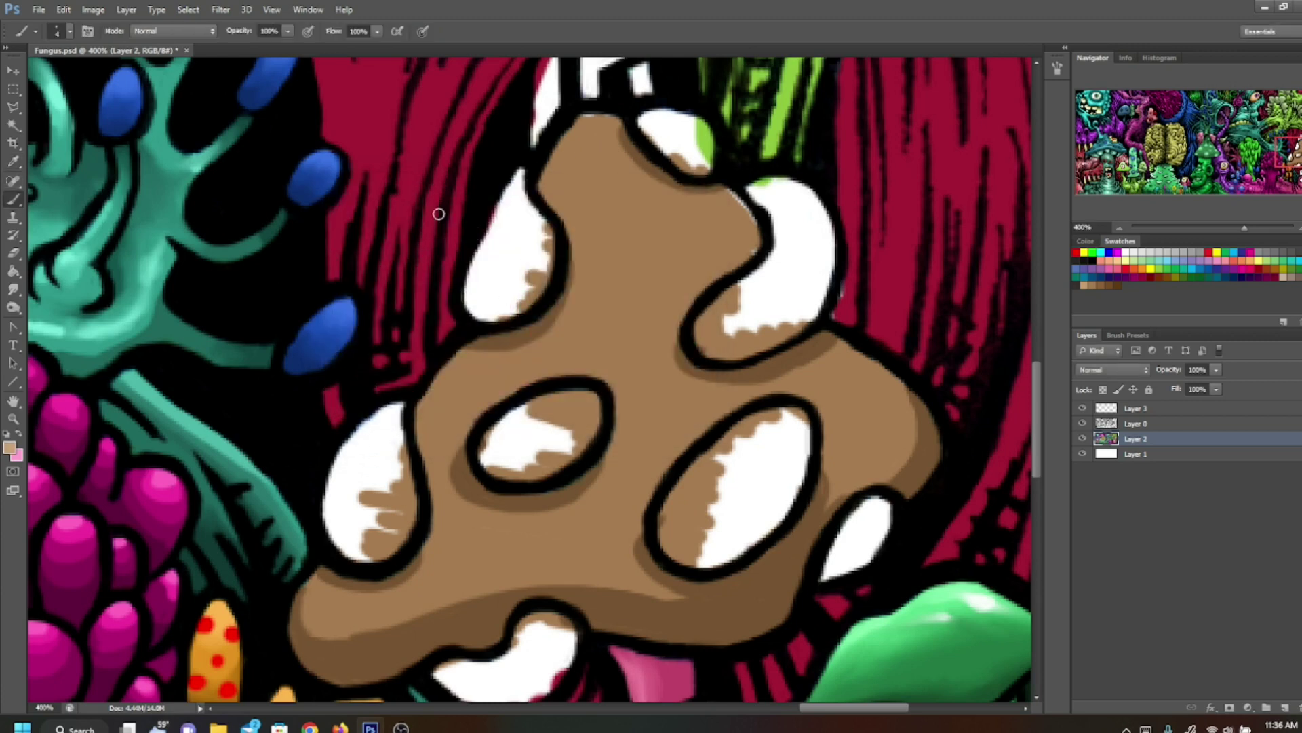
pyautogui.moveTo(589, 116)
pyautogui.mouseDown()
pyautogui.moveTo(571, 129)
pyautogui.moveTo(618, 117)
pyautogui.moveTo(556, 156)
pyautogui.moveTo(548, 178)
pyautogui.moveTo(614, 126)
pyautogui.moveTo(587, 173)
pyautogui.moveTo(546, 173)
pyautogui.moveTo(553, 204)
pyautogui.moveTo(570, 206)
pyautogui.moveTo(582, 175)
pyautogui.moveTo(604, 183)
pyautogui.moveTo(620, 163)
pyautogui.moveTo(633, 177)
pyautogui.mouseUp()
pyautogui.moveTo(756, 200)
pyautogui.mouseDown()
pyautogui.moveTo(726, 196)
pyautogui.moveTo(761, 243)
pyautogui.moveTo(749, 255)
pyautogui.moveTo(763, 248)
pyautogui.moveTo(726, 264)
pyautogui.moveTo(739, 244)
pyautogui.mouseUp()
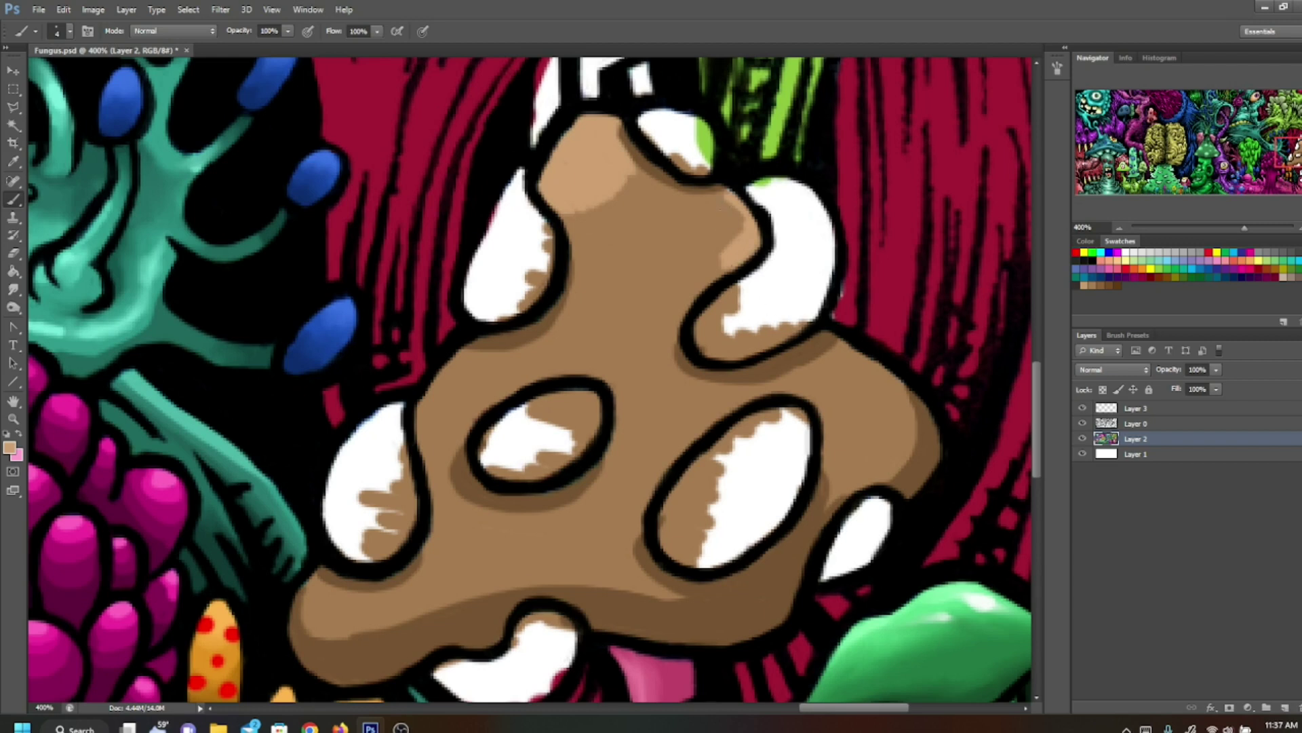
pyautogui.moveTo(712, 204)
pyautogui.mouseDown()
pyautogui.moveTo(712, 236)
pyautogui.moveTo(690, 228)
pyautogui.moveTo(684, 207)
pyautogui.moveTo(700, 201)
pyautogui.mouseUp()
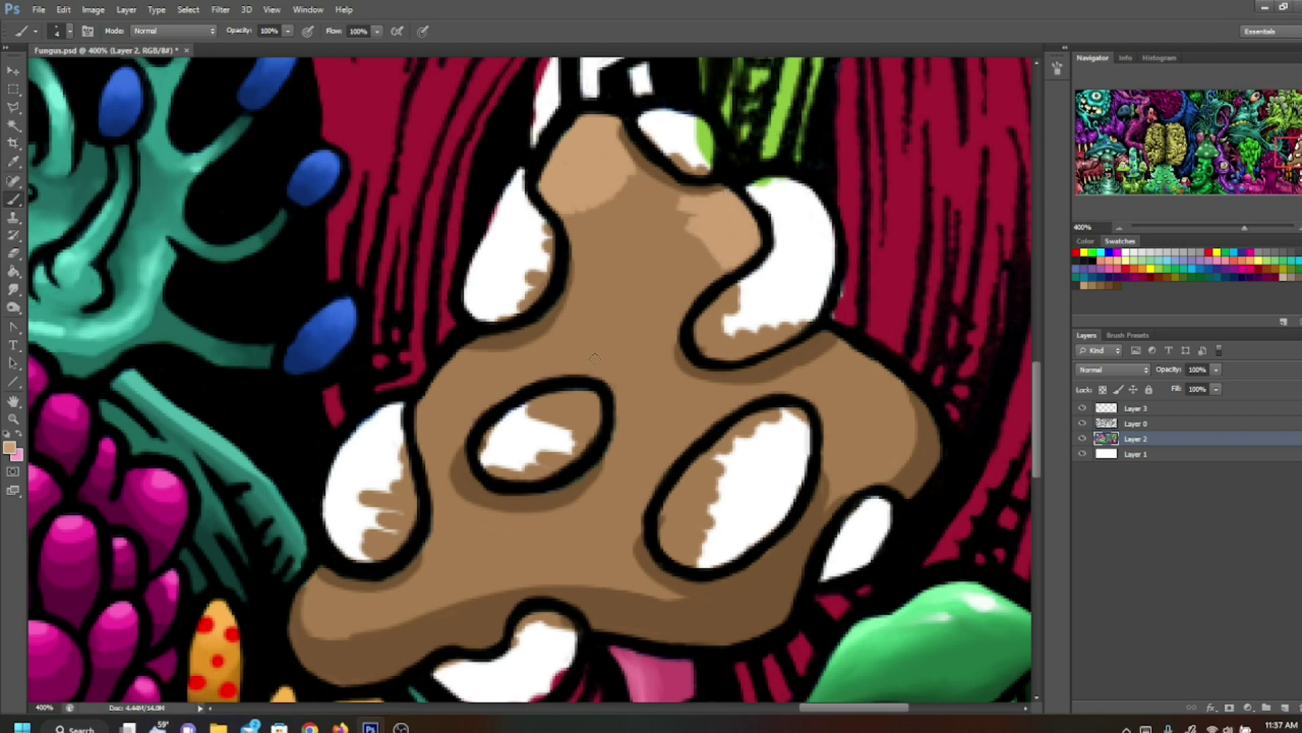
# Step: Brush light tan highlights across the middle of the fungus, above the small oval spot and along the left edge
pyautogui.moveTo(583, 362)
pyautogui.mouseDown()
pyautogui.moveTo(555, 365)
pyautogui.moveTo(635, 387)
pyautogui.moveTo(542, 362)
pyautogui.moveTo(611, 339)
pyautogui.moveTo(634, 305)
pyautogui.mouseUp()
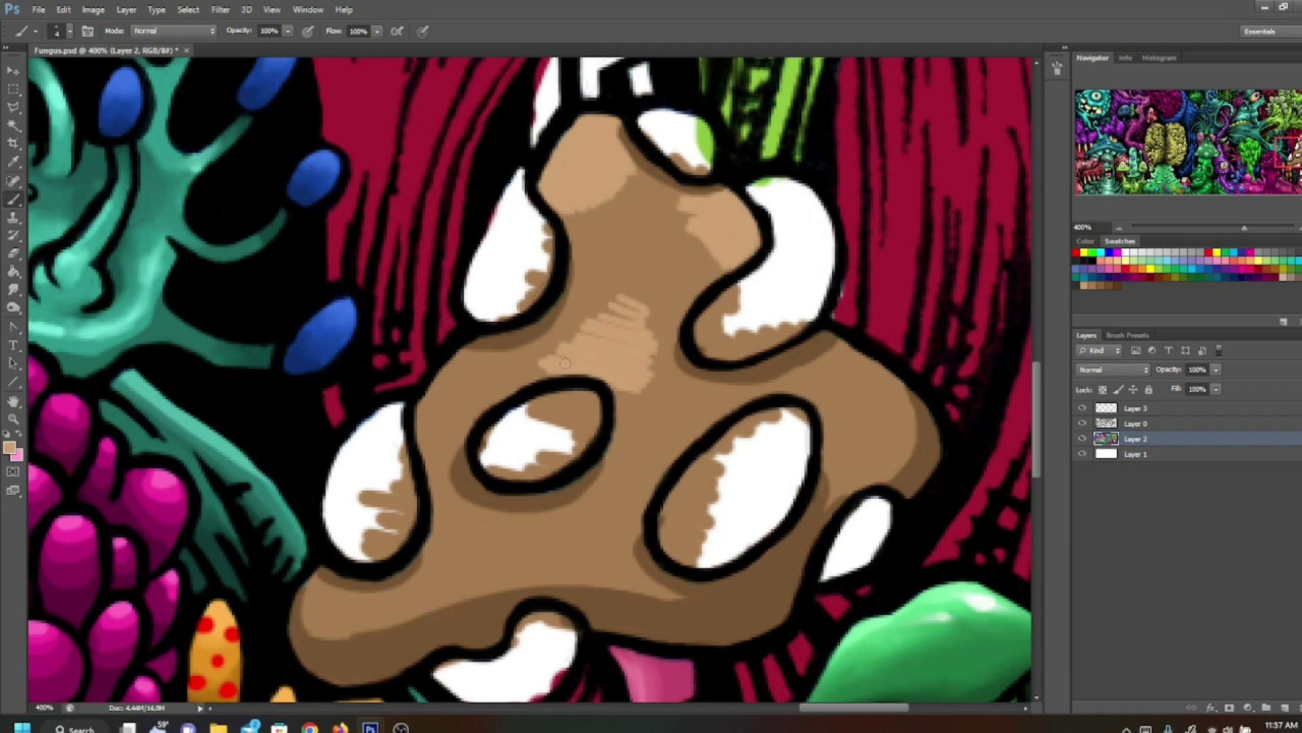
pyautogui.moveTo(533, 372)
pyautogui.mouseDown()
pyautogui.moveTo(508, 388)
pyautogui.moveTo(638, 302)
pyautogui.moveTo(616, 271)
pyautogui.moveTo(627, 317)
pyautogui.moveTo(648, 312)
pyautogui.moveTo(616, 344)
pyautogui.mouseUp()
pyautogui.moveTo(626, 395)
pyautogui.mouseDown()
pyautogui.moveTo(623, 431)
pyautogui.moveTo(641, 434)
pyautogui.moveTo(657, 428)
pyautogui.moveTo(629, 358)
pyautogui.moveTo(668, 393)
pyautogui.moveTo(661, 360)
pyautogui.moveTo(675, 379)
pyautogui.mouseUp()
pyautogui.moveTo(443, 406)
pyautogui.mouseDown()
pyautogui.moveTo(426, 407)
pyautogui.moveTo(451, 370)
pyautogui.moveTo(419, 426)
pyautogui.moveTo(428, 437)
pyautogui.moveTo(461, 375)
pyautogui.moveTo(501, 434)
pyautogui.moveTo(516, 386)
pyautogui.moveTo(505, 374)
pyautogui.moveTo(434, 485)
pyautogui.moveTo(445, 431)
pyautogui.mouseUp()
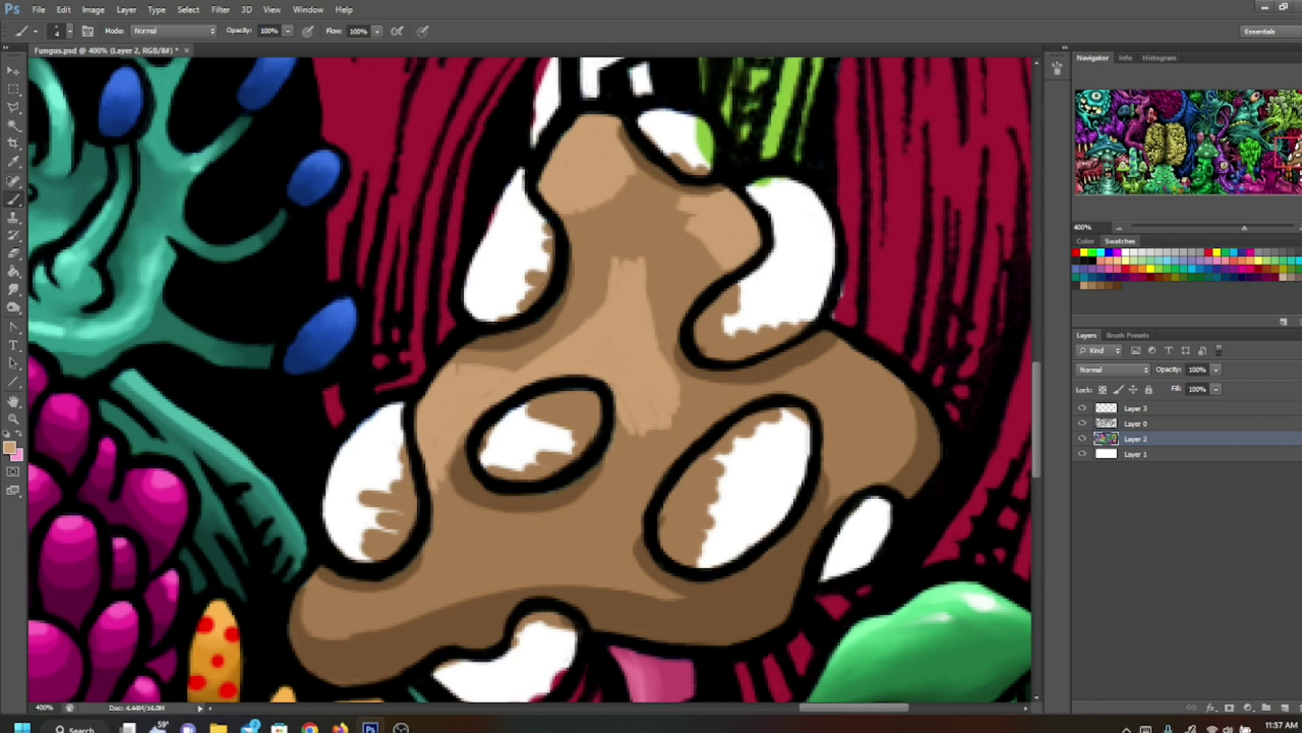
# Step: Brush light tan highlights onto the fungus's lower centre, right lobe and lower-left lobe
pyautogui.moveTo(495, 529)
pyautogui.mouseDown()
pyautogui.moveTo(570, 537)
pyautogui.moveTo(461, 551)
pyautogui.moveTo(580, 567)
pyautogui.moveTo(452, 563)
pyautogui.moveTo(604, 572)
pyautogui.moveTo(569, 551)
pyautogui.moveTo(593, 543)
pyautogui.moveTo(461, 526)
pyautogui.moveTo(451, 566)
pyautogui.mouseUp()
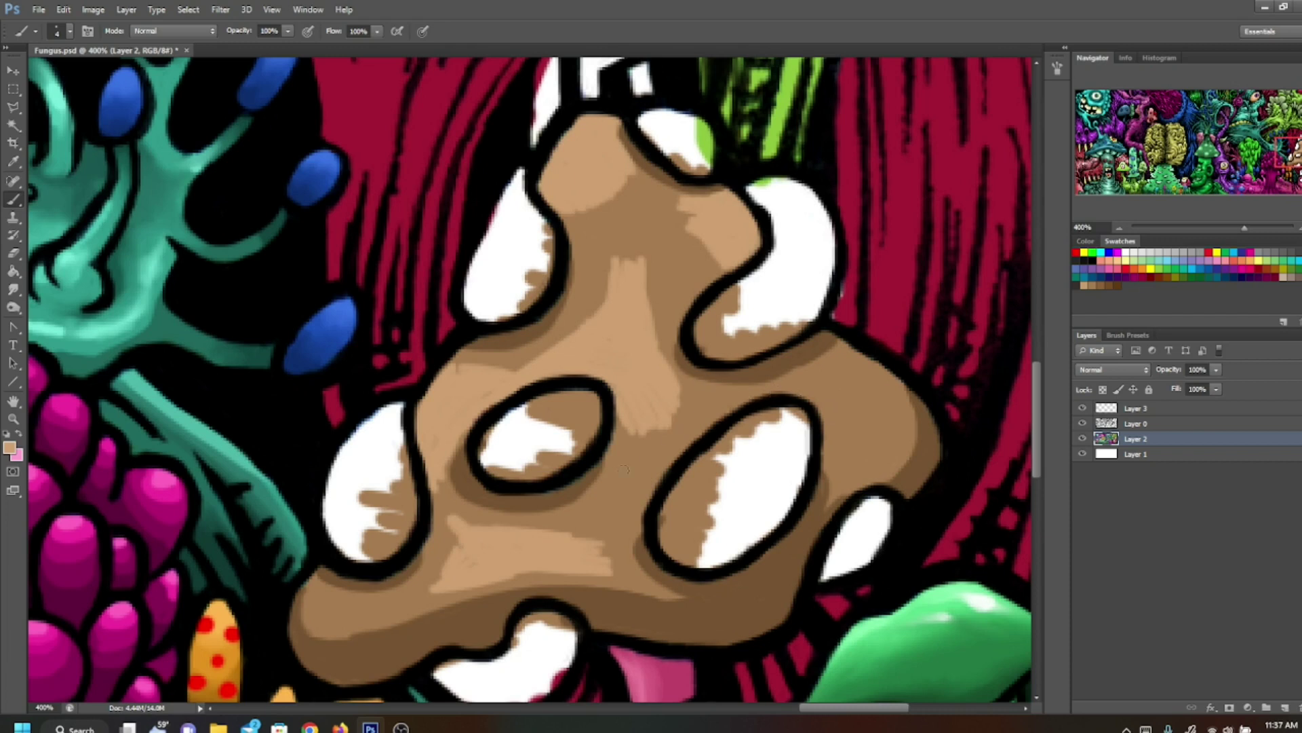
pyautogui.moveTo(585, 528)
pyautogui.mouseDown()
pyautogui.moveTo(599, 501)
pyautogui.moveTo(607, 546)
pyautogui.moveTo(617, 493)
pyautogui.mouseUp()
pyautogui.moveTo(598, 544)
pyautogui.mouseDown()
pyautogui.moveTo(614, 478)
pyautogui.moveTo(606, 509)
pyautogui.moveTo(648, 469)
pyautogui.mouseUp()
pyautogui.moveTo(814, 391)
pyautogui.mouseDown()
pyautogui.moveTo(875, 447)
pyautogui.moveTo(850, 451)
pyautogui.moveTo(888, 440)
pyautogui.moveTo(872, 415)
pyautogui.moveTo(814, 390)
pyautogui.moveTo(873, 387)
pyautogui.moveTo(861, 403)
pyautogui.mouseUp()
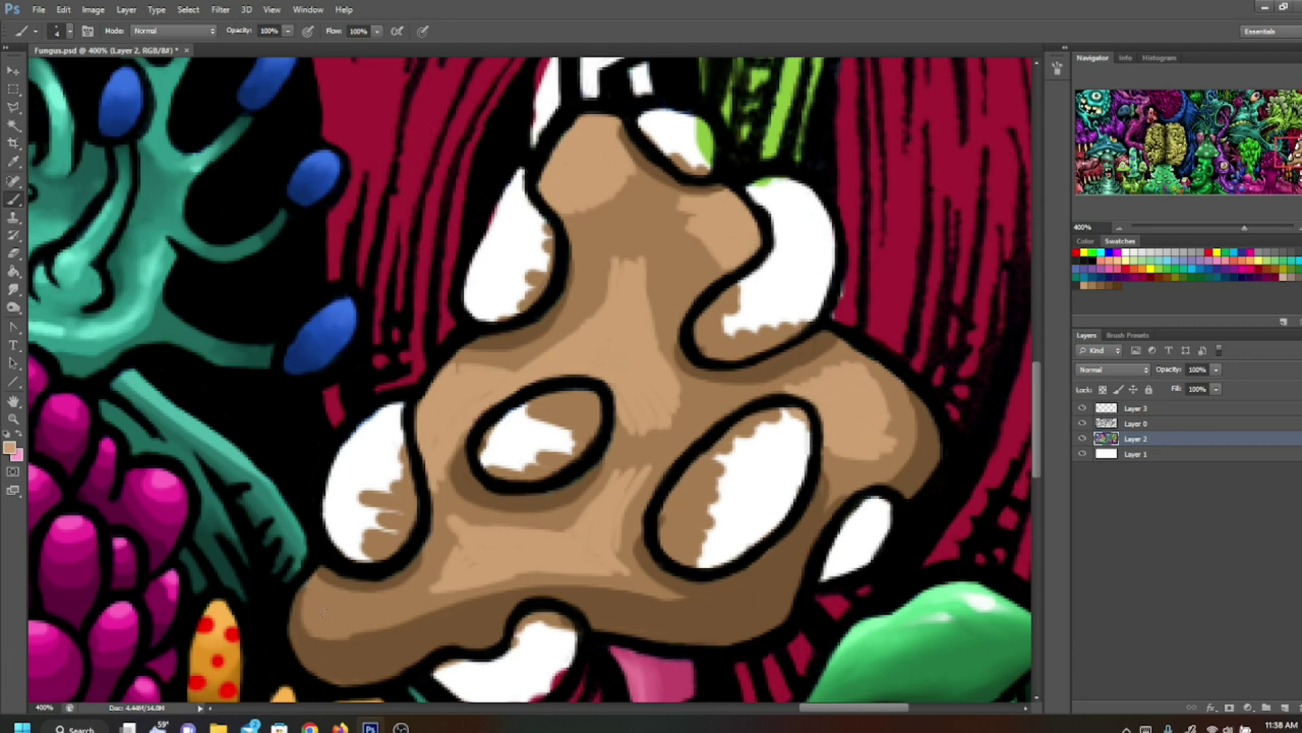
pyautogui.moveTo(328, 614)
pyautogui.mouseDown()
pyautogui.moveTo(346, 621)
pyautogui.moveTo(313, 592)
pyautogui.moveTo(396, 602)
pyautogui.mouseUp()
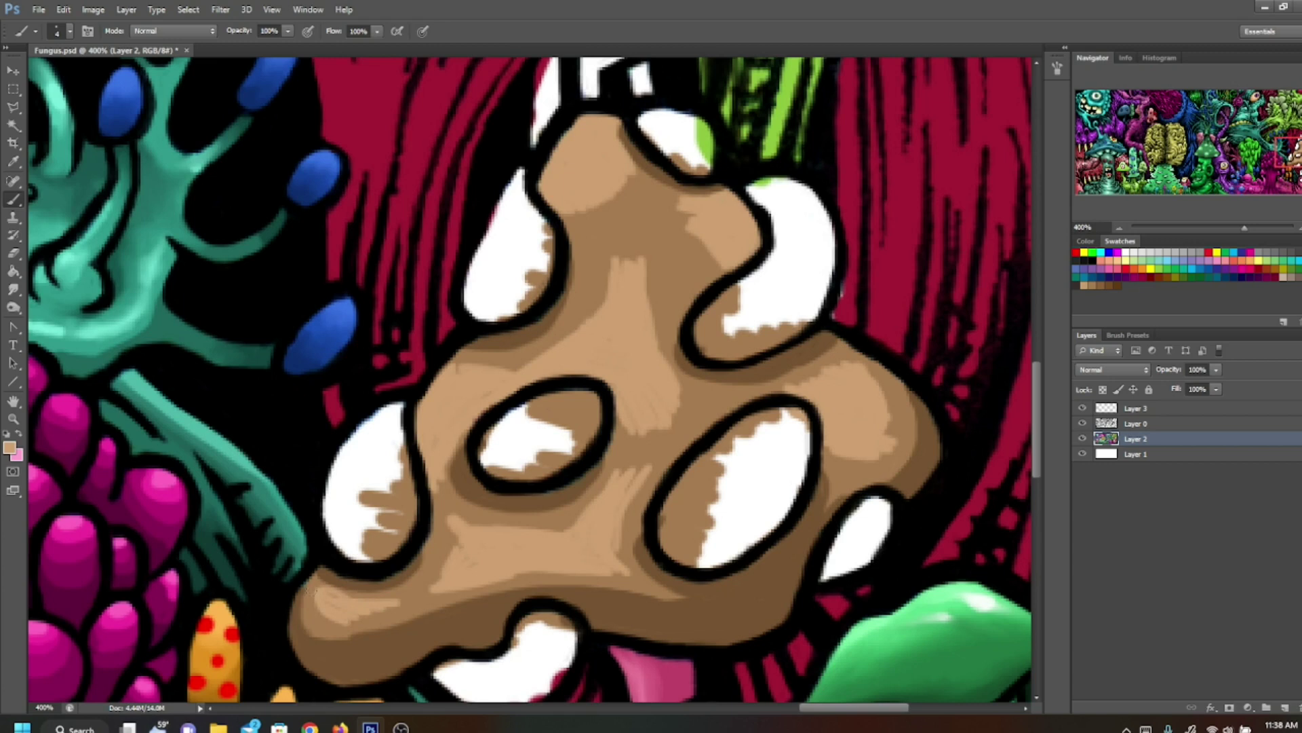
pyautogui.moveTo(312, 592); pyautogui.dragTo(316, 609)
# Step: Pick a paler tan and brush smaller, brighter highlights inside the light areas across the whole fungus
pyautogui.click(10, 449)
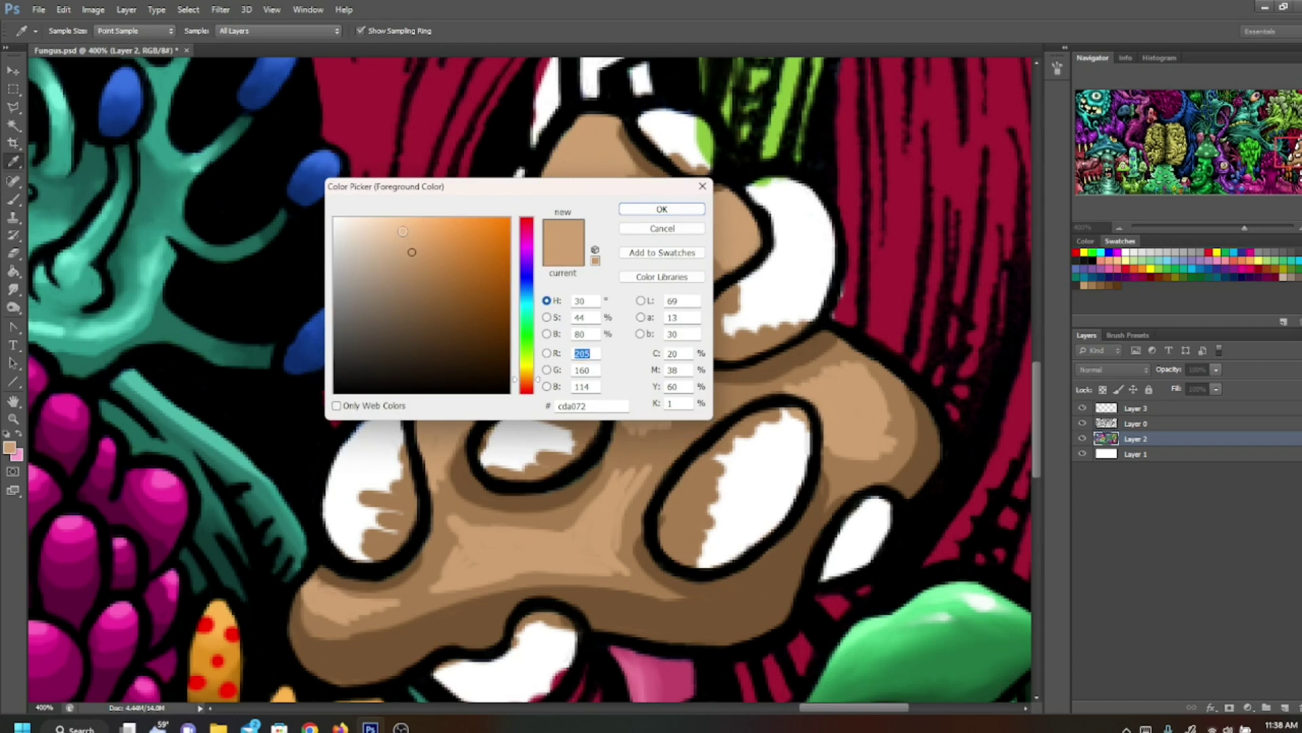
pyautogui.click(404, 230)
pyautogui.click(642, 210)
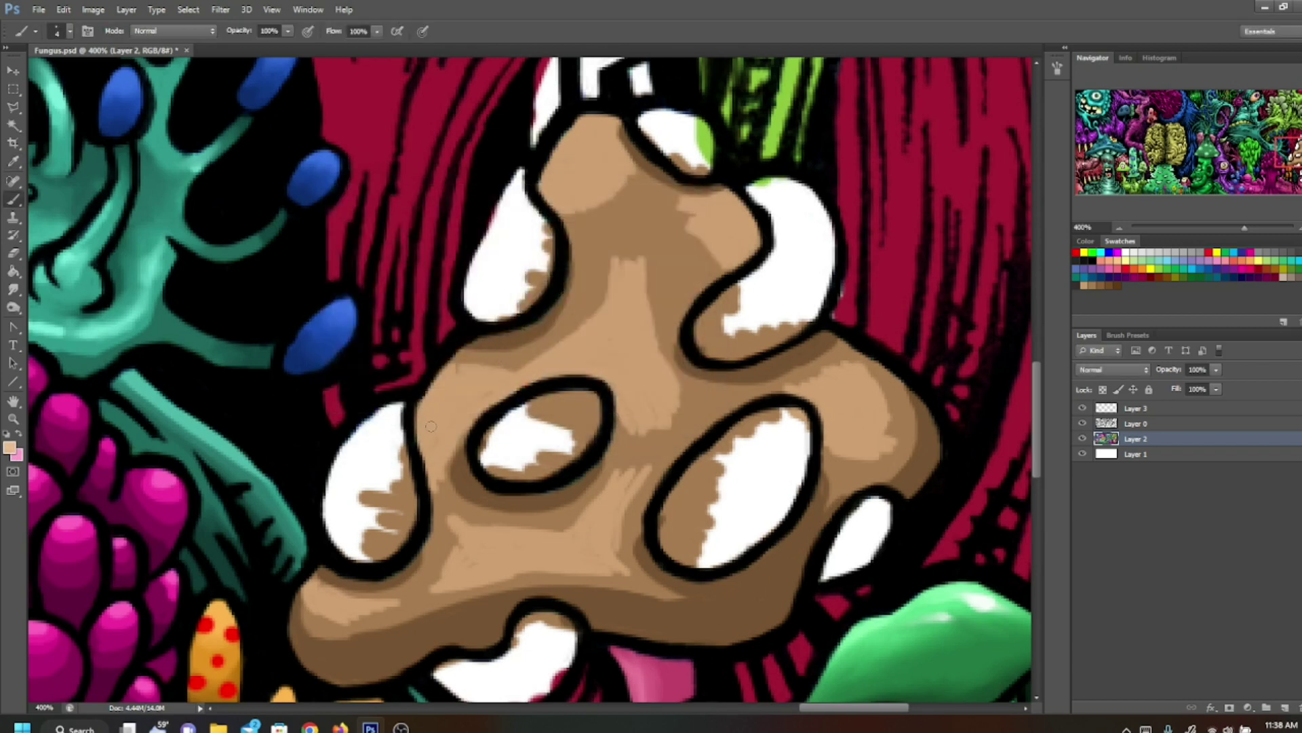
pyautogui.moveTo(431, 428)
pyautogui.mouseDown()
pyautogui.moveTo(441, 380)
pyautogui.moveTo(436, 417)
pyautogui.moveTo(524, 374)
pyautogui.moveTo(631, 377)
pyautogui.moveTo(645, 366)
pyautogui.moveTo(606, 351)
pyautogui.moveTo(631, 343)
pyautogui.moveTo(622, 327)
pyautogui.mouseUp()
pyautogui.moveTo(736, 204)
pyautogui.mouseDown()
pyautogui.moveTo(753, 217)
pyautogui.moveTo(724, 235)
pyautogui.mouseUp()
pyautogui.moveTo(543, 136)
pyautogui.mouseDown()
pyautogui.moveTo(594, 135)
pyautogui.moveTo(570, 175)
pyautogui.moveTo(596, 162)
pyautogui.mouseUp()
pyautogui.moveTo(842, 431)
pyautogui.mouseDown()
pyautogui.moveTo(824, 421)
pyautogui.moveTo(868, 399)
pyautogui.moveTo(851, 386)
pyautogui.mouseUp()
pyautogui.moveTo(486, 553)
pyautogui.mouseDown()
pyautogui.moveTo(475, 567)
pyautogui.moveTo(468, 552)
pyautogui.moveTo(488, 539)
pyautogui.moveTo(593, 555)
pyautogui.moveTo(604, 509)
pyautogui.mouseUp()
pyautogui.moveTo(326, 595)
pyautogui.mouseDown()
pyautogui.moveTo(339, 600)
pyautogui.moveTo(324, 598)
pyautogui.mouseUp()
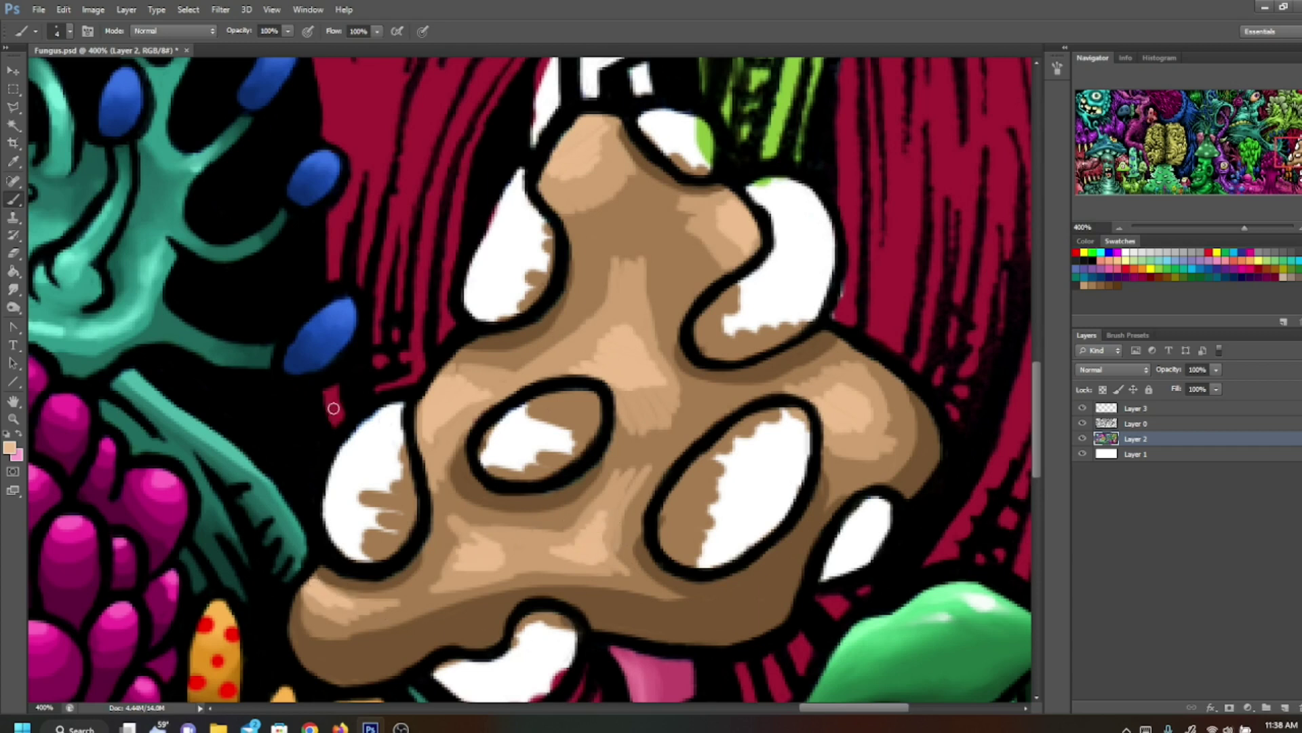
# Step: Smudge the highlights on the upper and middle parts of the fungus at 79% strength to blend the tan shades smoothly
pyautogui.click(13, 289)
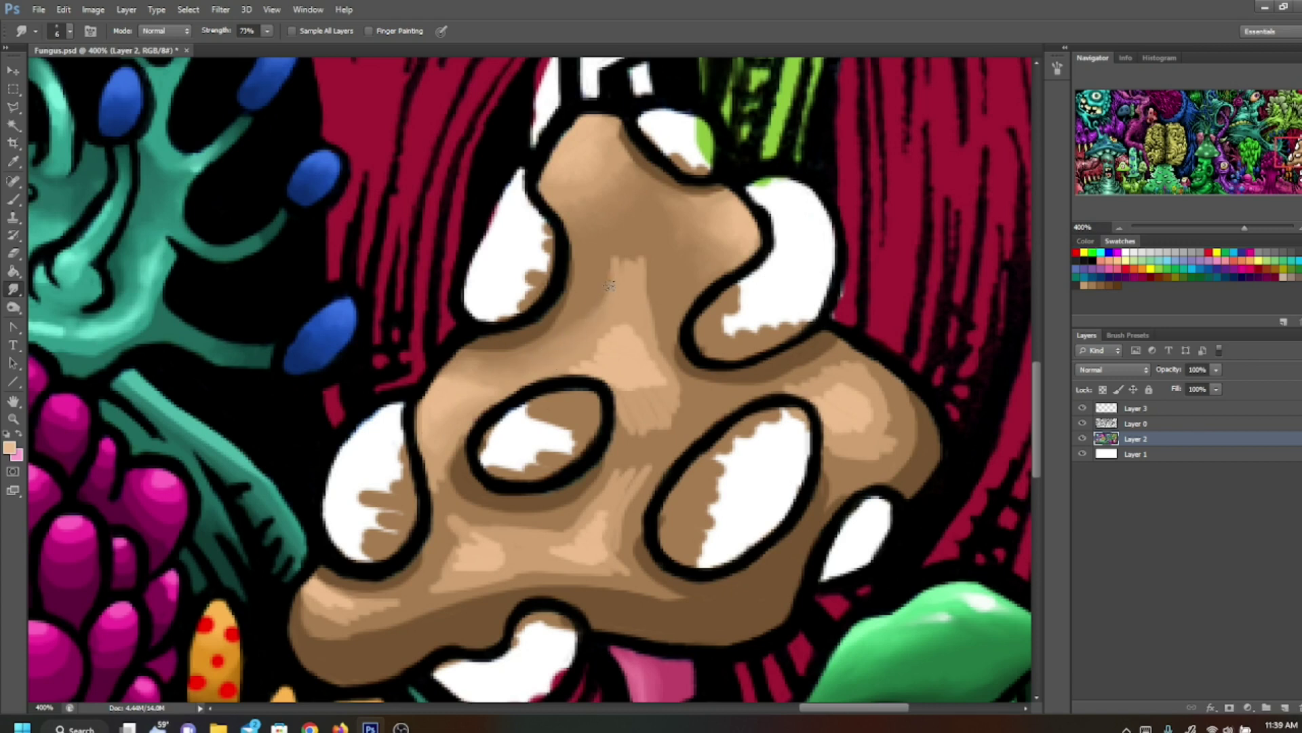
pyautogui.moveTo(594, 309)
pyautogui.mouseDown()
pyautogui.moveTo(567, 352)
pyautogui.moveTo(588, 365)
pyautogui.moveTo(618, 328)
pyautogui.moveTo(624, 396)
pyautogui.moveTo(647, 394)
pyautogui.moveTo(660, 371)
pyautogui.moveTo(646, 344)
pyautogui.moveTo(625, 403)
pyautogui.moveTo(676, 416)
pyautogui.mouseUp()
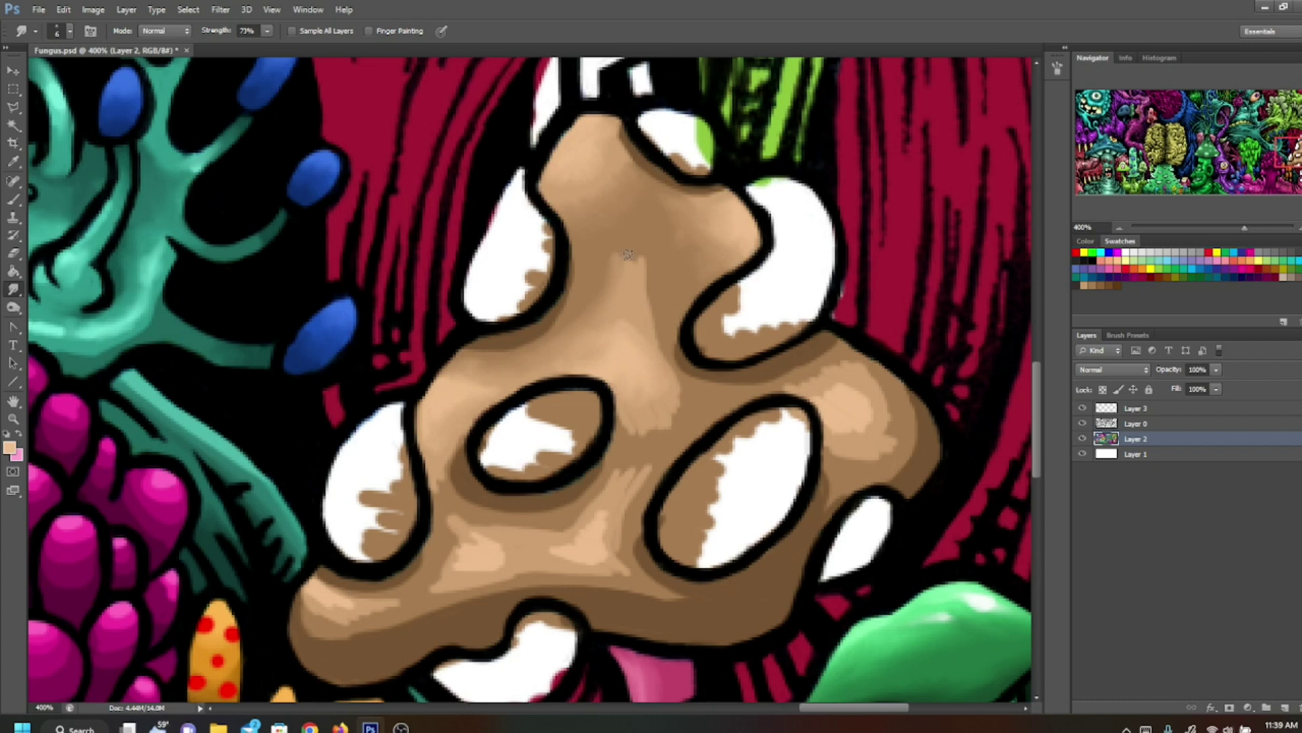
pyautogui.moveTo(616, 281)
pyautogui.mouseDown()
pyautogui.moveTo(632, 270)
pyautogui.moveTo(635, 303)
pyautogui.mouseUp()
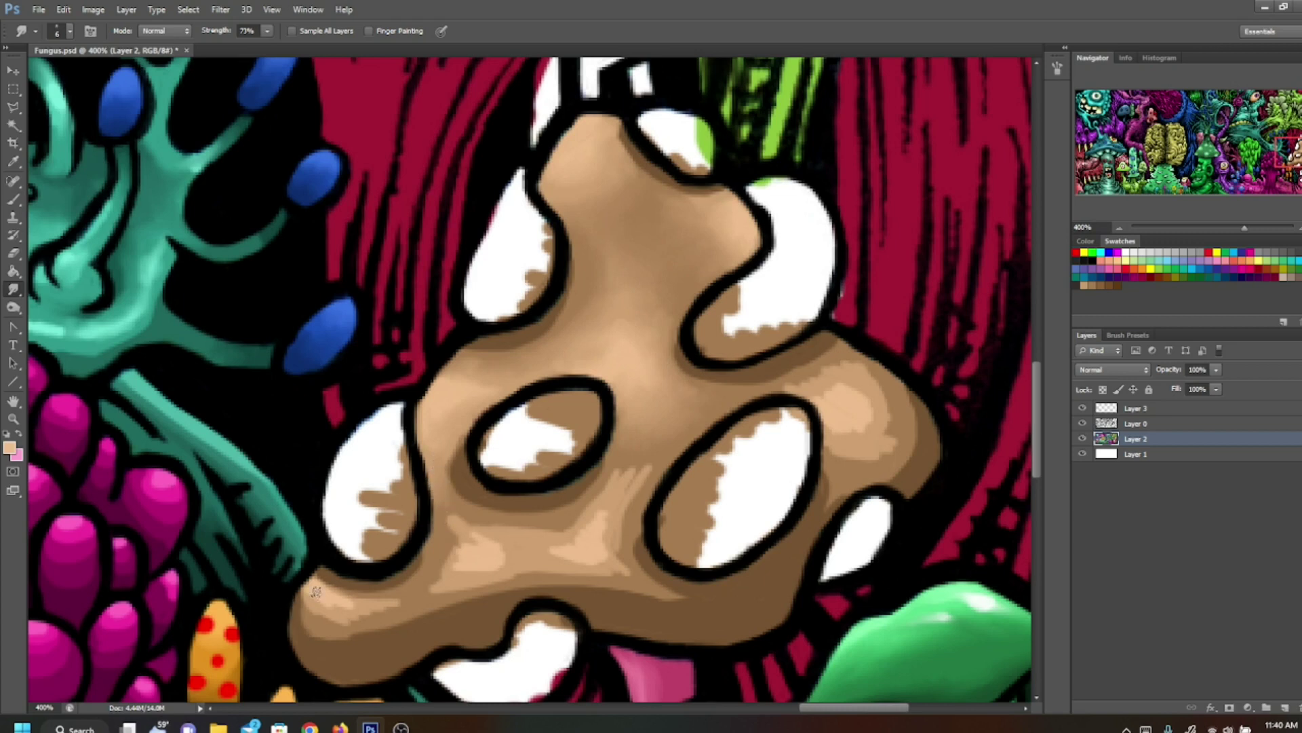
# Step: Smudge the highlights and shadows together on the fungus's lower-left lobe and lower centre, up to the gap between the oval spots
pyautogui.moveTo(316, 590)
pyautogui.mouseDown()
pyautogui.moveTo(301, 607)
pyautogui.moveTo(312, 622)
pyautogui.moveTo(320, 587)
pyautogui.moveTo(406, 599)
pyautogui.moveTo(344, 601)
pyautogui.moveTo(421, 591)
pyautogui.moveTo(302, 600)
pyautogui.moveTo(307, 626)
pyautogui.moveTo(334, 639)
pyautogui.moveTo(358, 633)
pyautogui.moveTo(312, 614)
pyautogui.moveTo(352, 633)
pyautogui.moveTo(506, 595)
pyautogui.moveTo(398, 620)
pyautogui.moveTo(474, 599)
pyautogui.moveTo(403, 616)
pyautogui.moveTo(438, 590)
pyautogui.moveTo(373, 614)
pyautogui.moveTo(345, 600)
pyautogui.mouseUp()
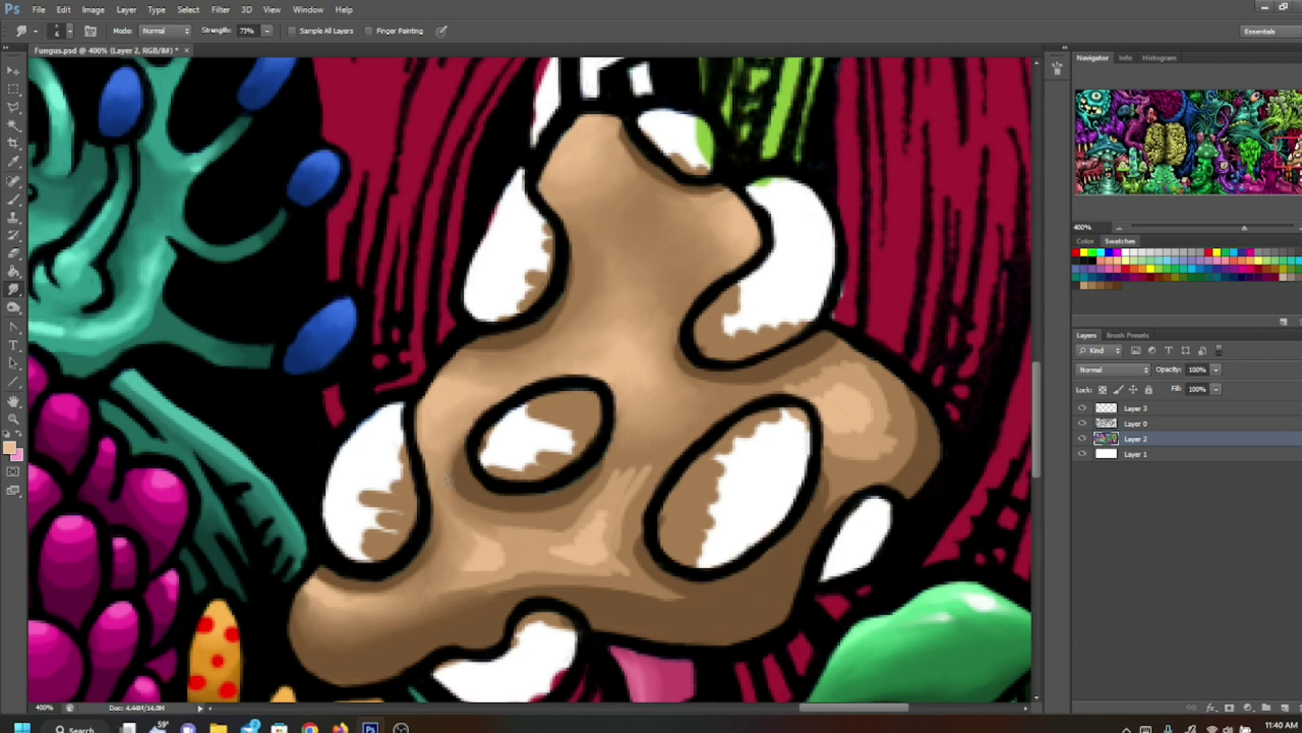
pyautogui.moveTo(500, 582)
pyautogui.mouseDown()
pyautogui.moveTo(525, 571)
pyautogui.moveTo(513, 591)
pyautogui.moveTo(482, 581)
pyautogui.mouseUp()
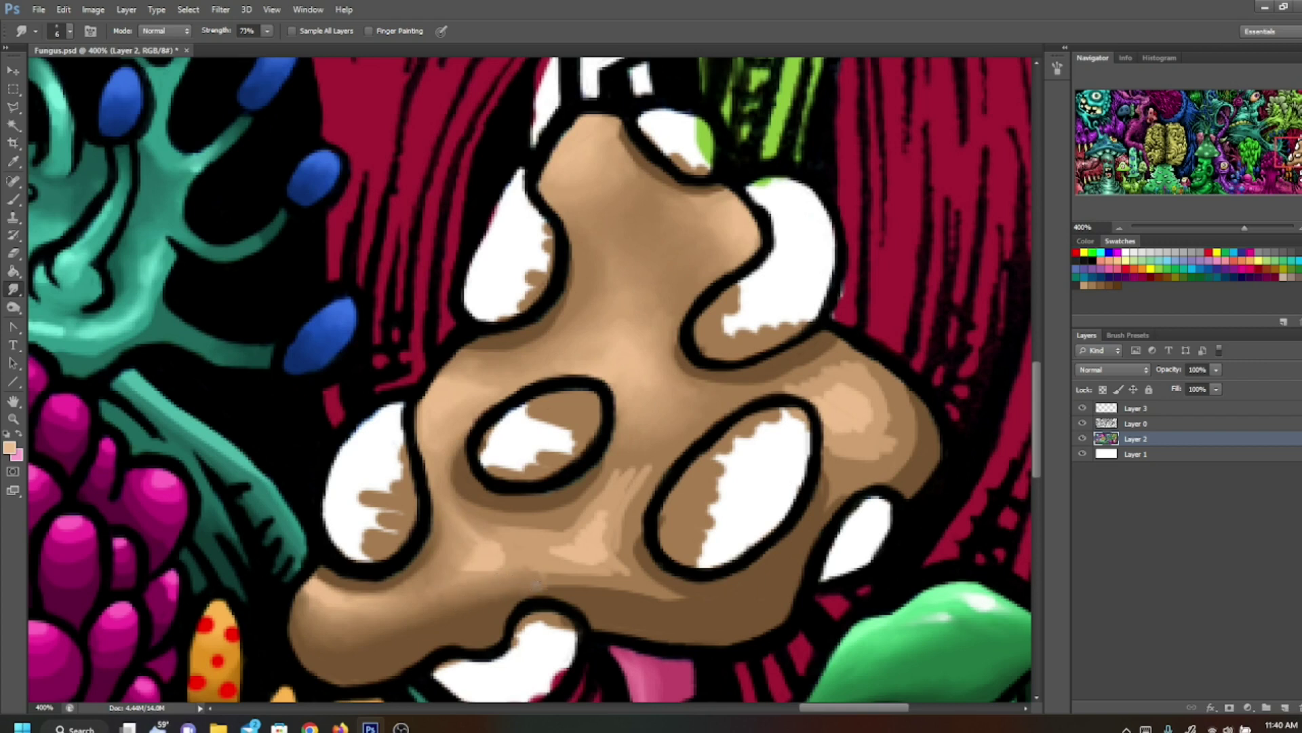
pyautogui.moveTo(480, 567)
pyautogui.mouseDown()
pyautogui.moveTo(462, 574)
pyautogui.moveTo(460, 535)
pyautogui.moveTo(519, 544)
pyautogui.moveTo(488, 554)
pyautogui.moveTo(508, 534)
pyautogui.moveTo(561, 534)
pyautogui.moveTo(527, 537)
pyautogui.mouseUp()
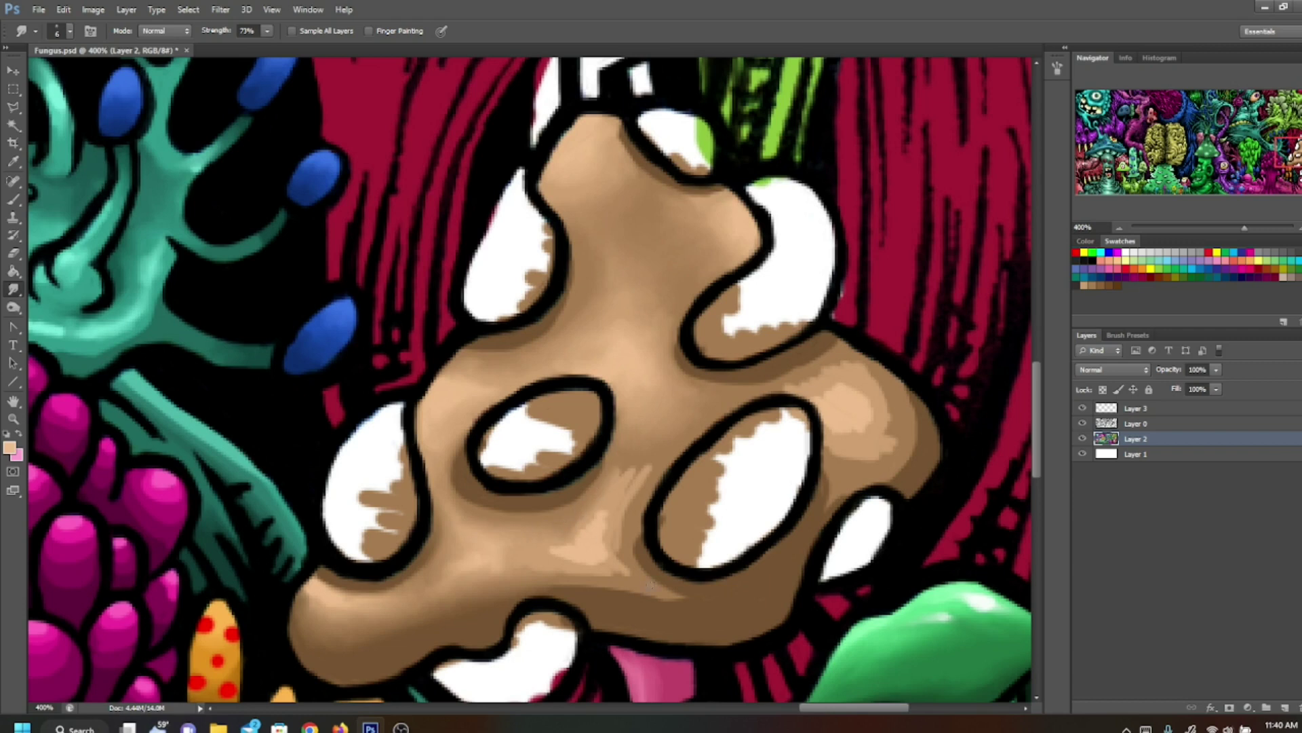
pyautogui.moveTo(653, 591)
pyautogui.mouseDown()
pyautogui.moveTo(698, 596)
pyautogui.moveTo(576, 591)
pyautogui.moveTo(498, 570)
pyautogui.moveTo(534, 565)
pyautogui.mouseUp()
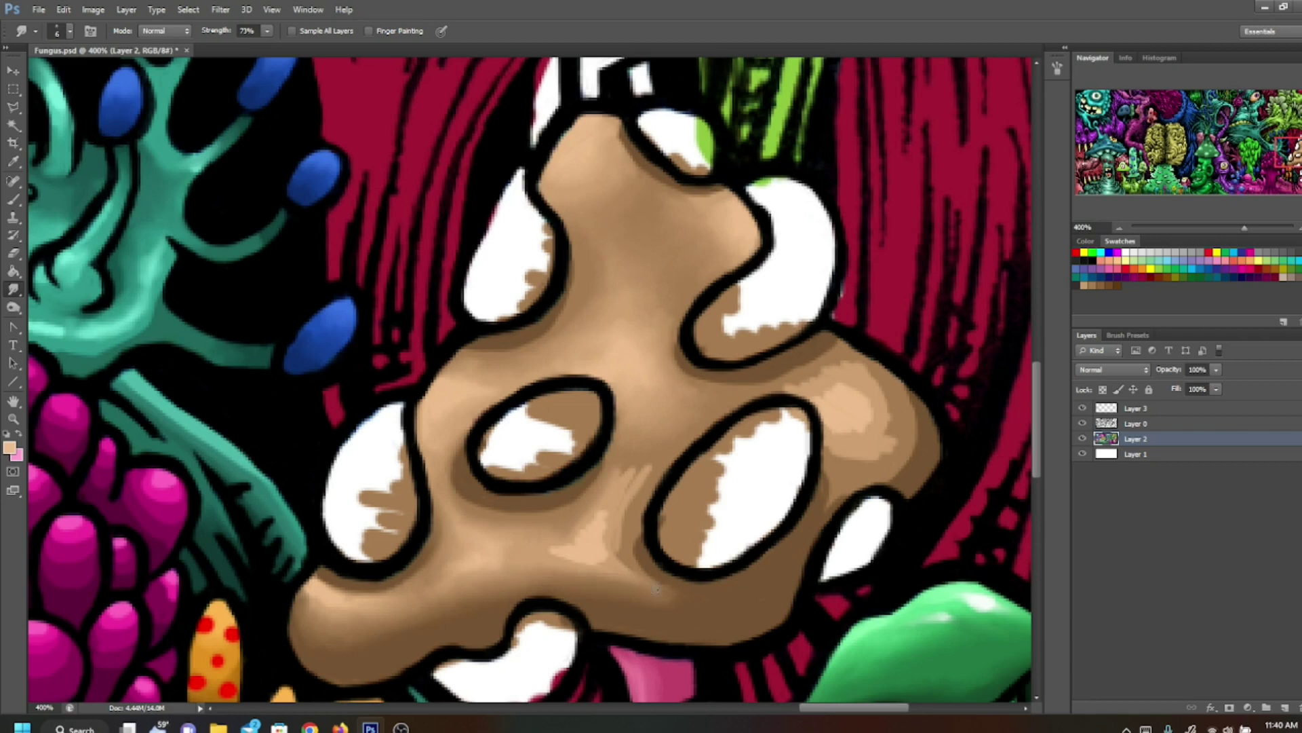
pyautogui.moveTo(630, 577)
pyautogui.mouseDown()
pyautogui.moveTo(601, 519)
pyautogui.moveTo(595, 567)
pyautogui.moveTo(563, 545)
pyautogui.moveTo(557, 557)
pyautogui.moveTo(605, 538)
pyautogui.moveTo(556, 530)
pyautogui.moveTo(506, 541)
pyautogui.moveTo(511, 558)
pyautogui.moveTo(455, 521)
pyautogui.moveTo(483, 522)
pyautogui.mouseUp()
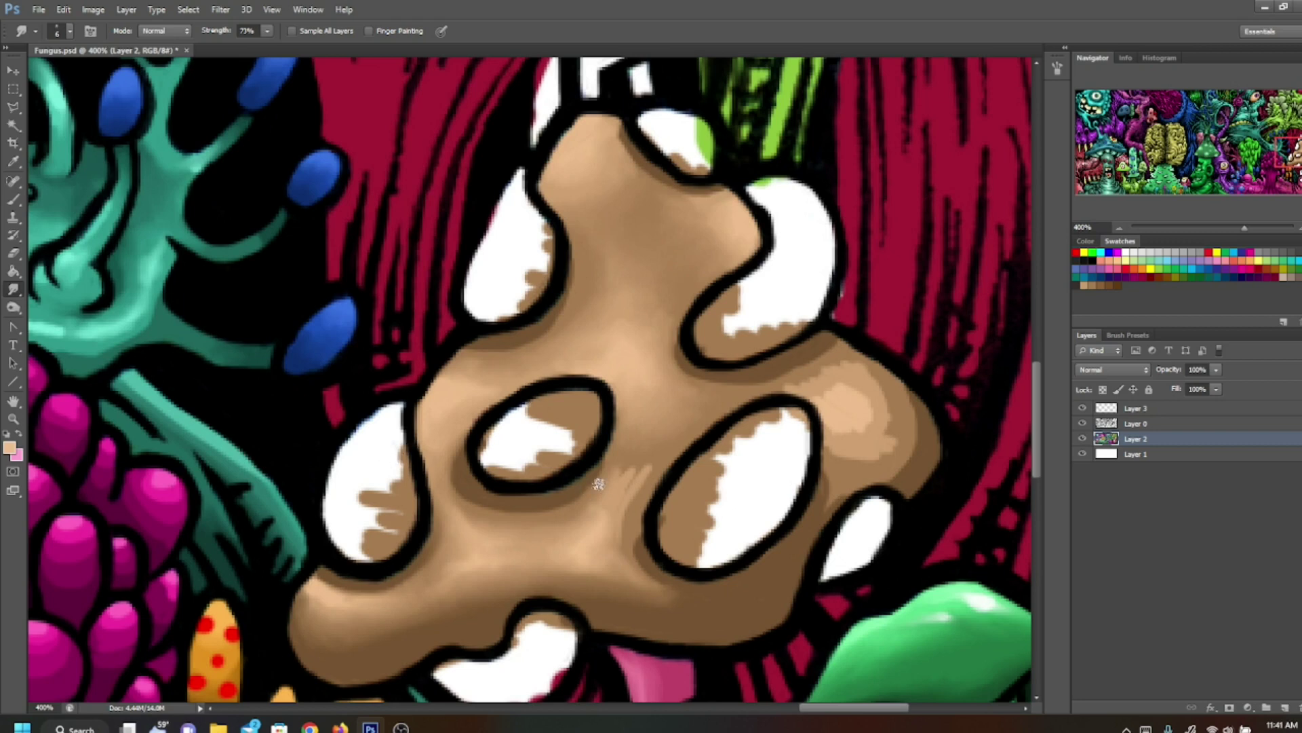
pyautogui.moveTo(606, 489); pyautogui.dragTo(663, 459)
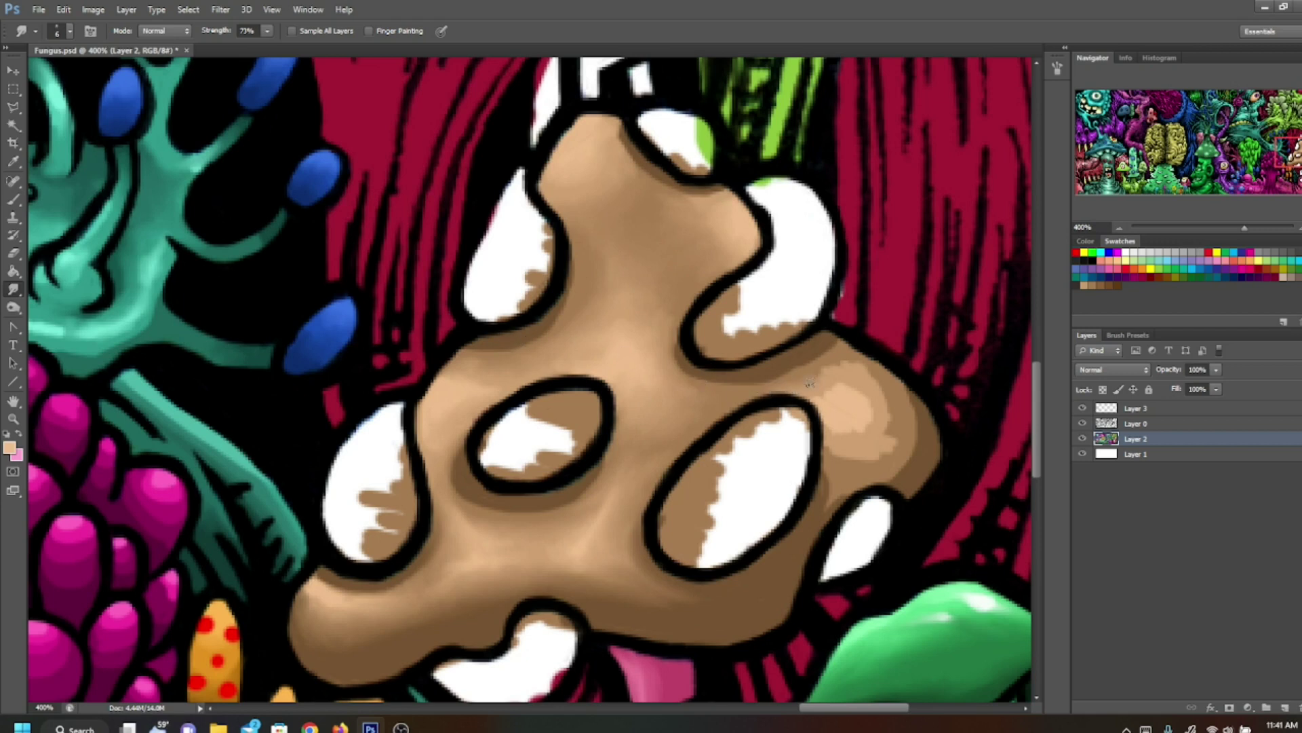
pyautogui.click(1136, 424)
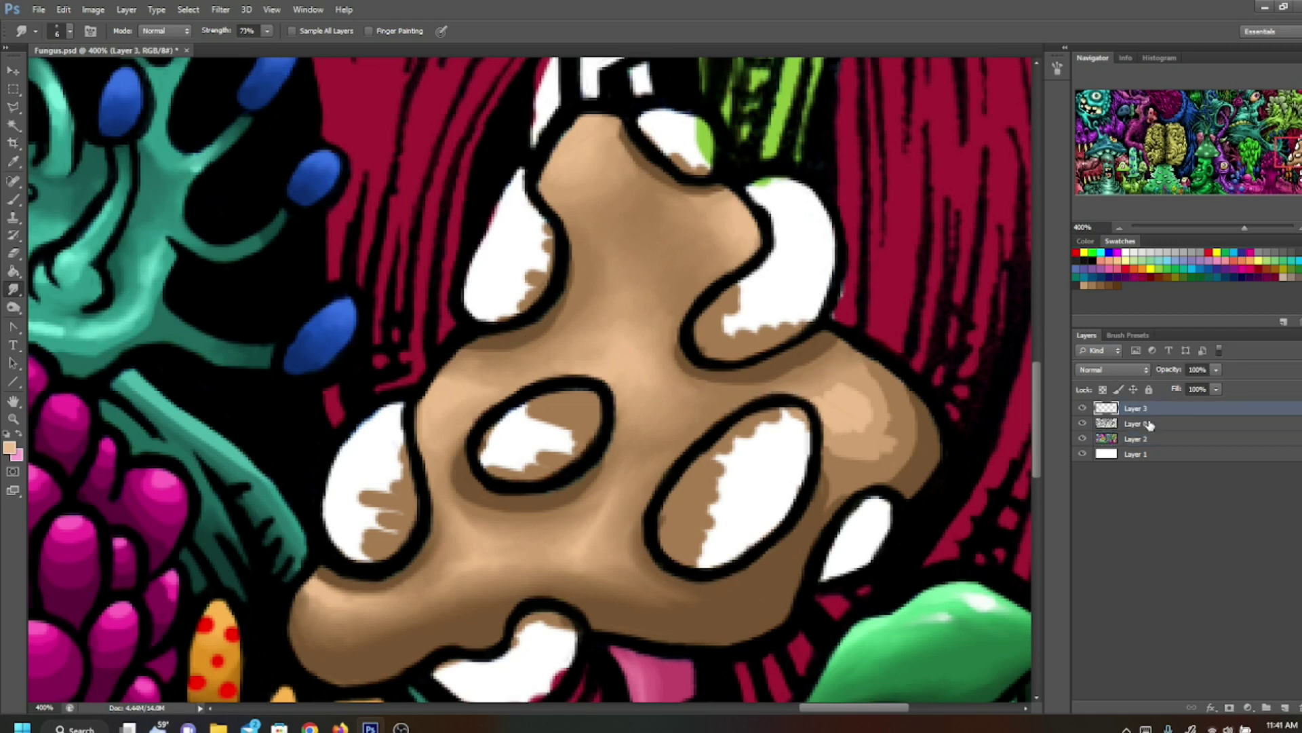
pyautogui.click(13, 253)
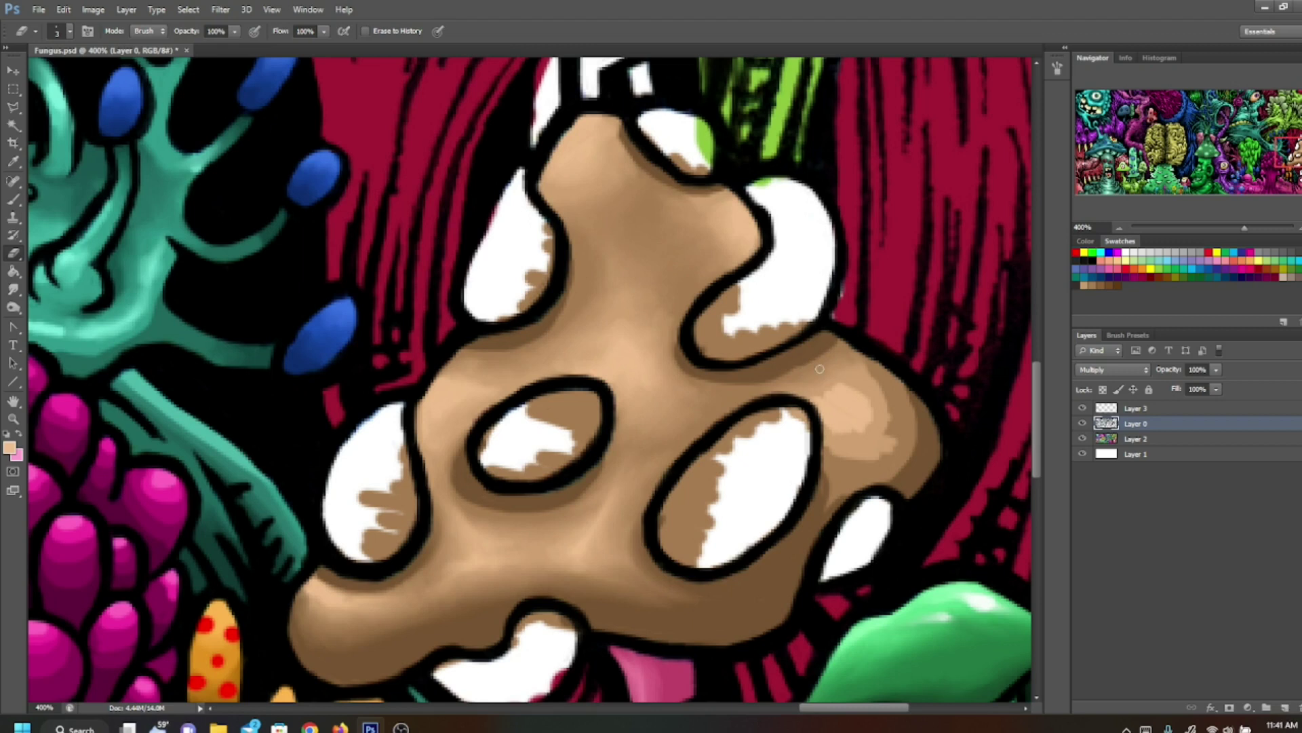
pyautogui.click(1137, 438)
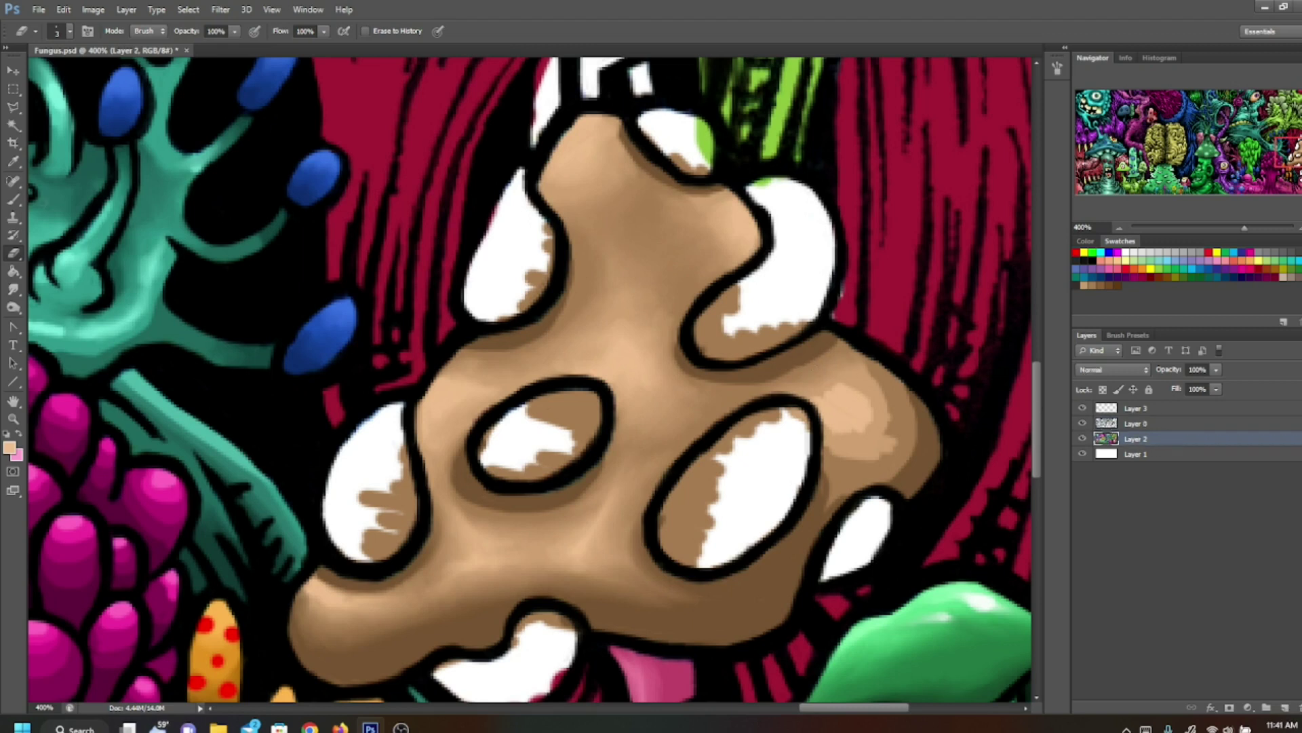
pyautogui.click(12, 289)
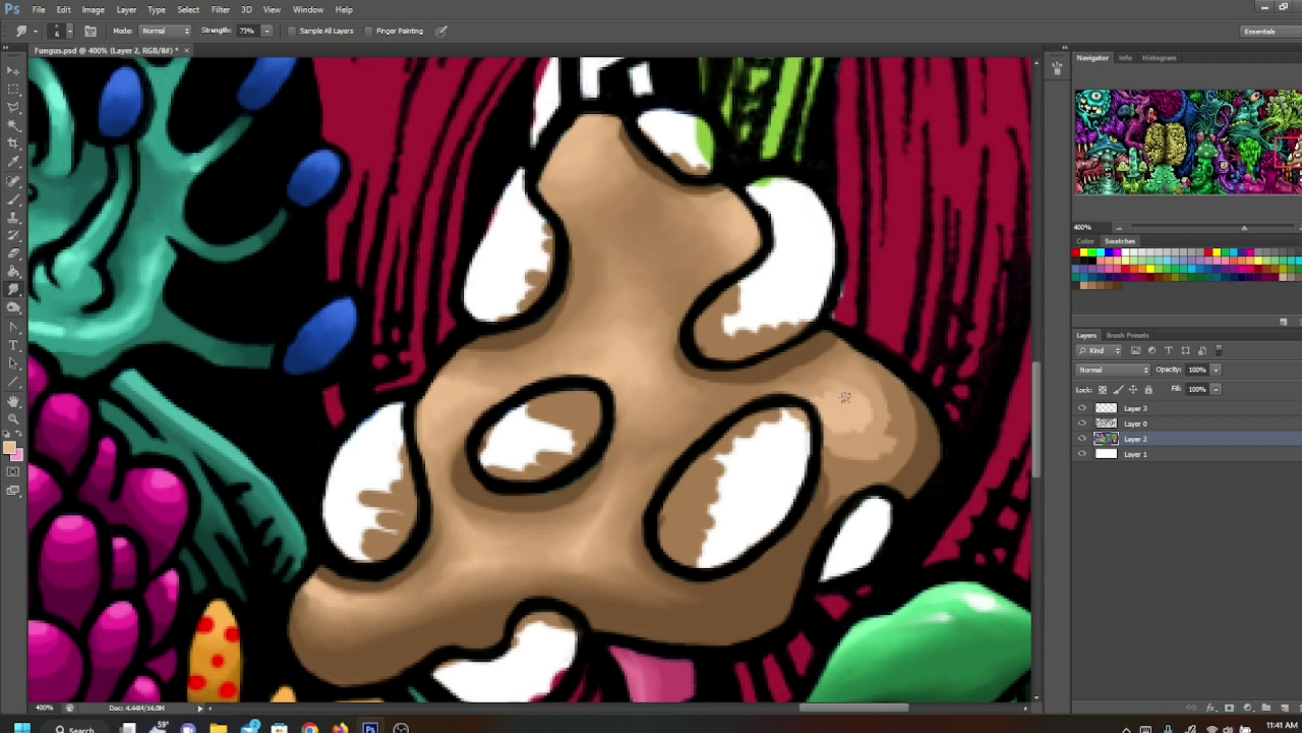
# Step: Smudge the highlight and shadow shades on the fungus's right lobe into a smooth gradient on Layer 2
pyautogui.moveTo(804, 393)
pyautogui.mouseDown()
pyautogui.moveTo(835, 433)
pyautogui.moveTo(865, 429)
pyautogui.moveTo(871, 412)
pyautogui.moveTo(823, 458)
pyautogui.mouseUp()
pyautogui.moveTo(847, 453)
pyautogui.mouseDown()
pyautogui.moveTo(874, 461)
pyautogui.moveTo(903, 443)
pyautogui.mouseUp()
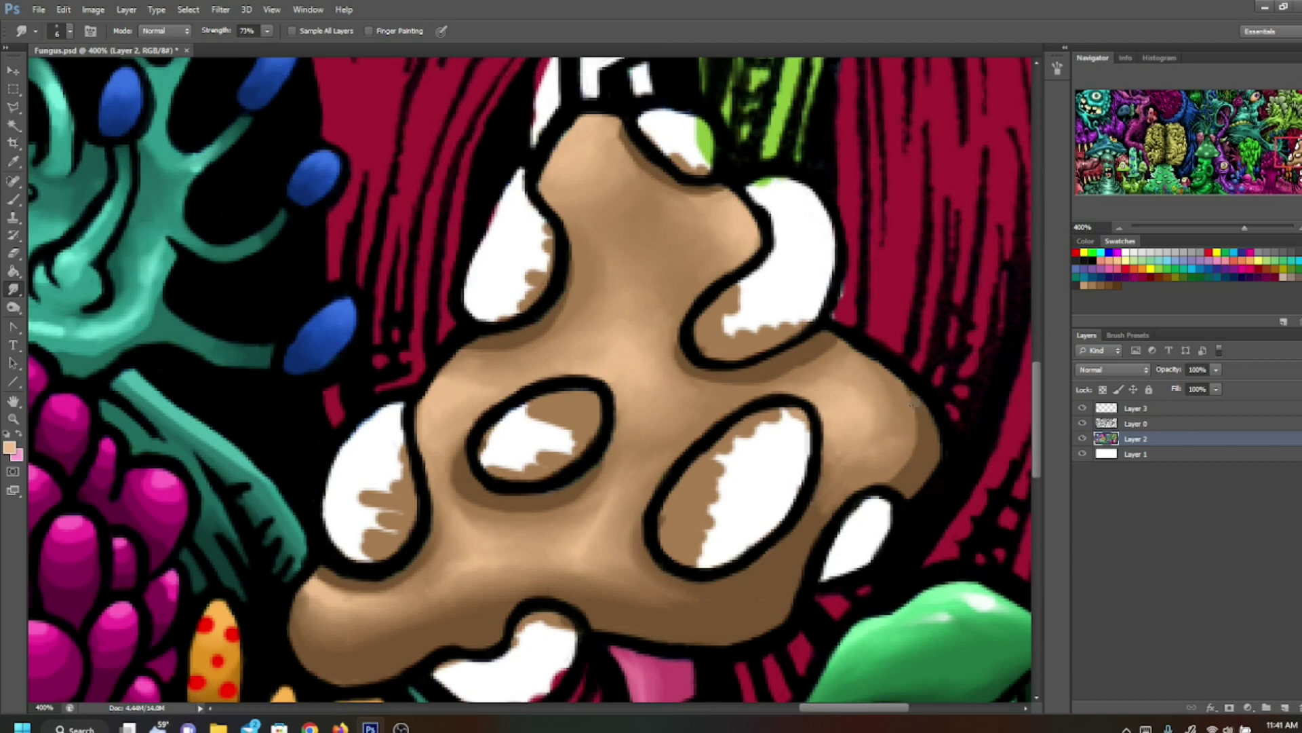
pyautogui.moveTo(925, 414); pyautogui.dragTo(900, 480)
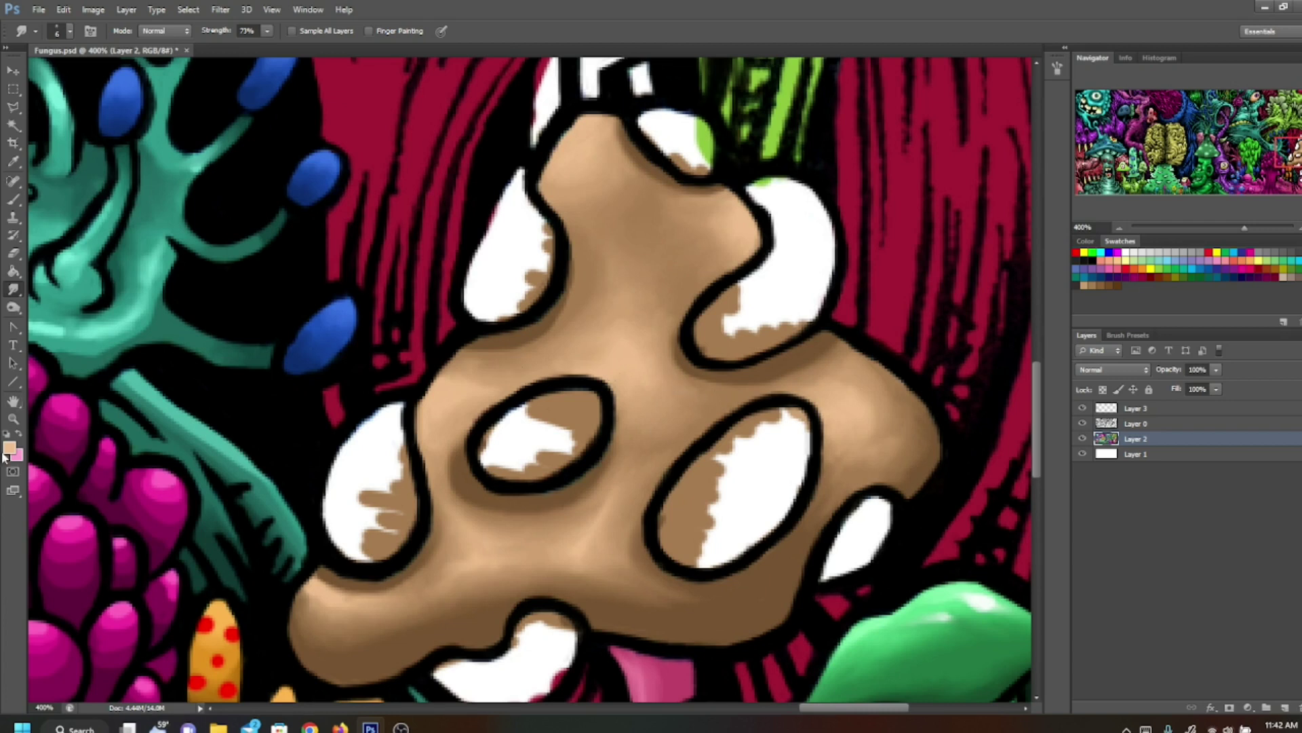
# Step: Pick the tan #ce9c6a, brush small touch-ups on the fungus's upper right side, and return to the Smudge tool
pyautogui.click(10, 448)
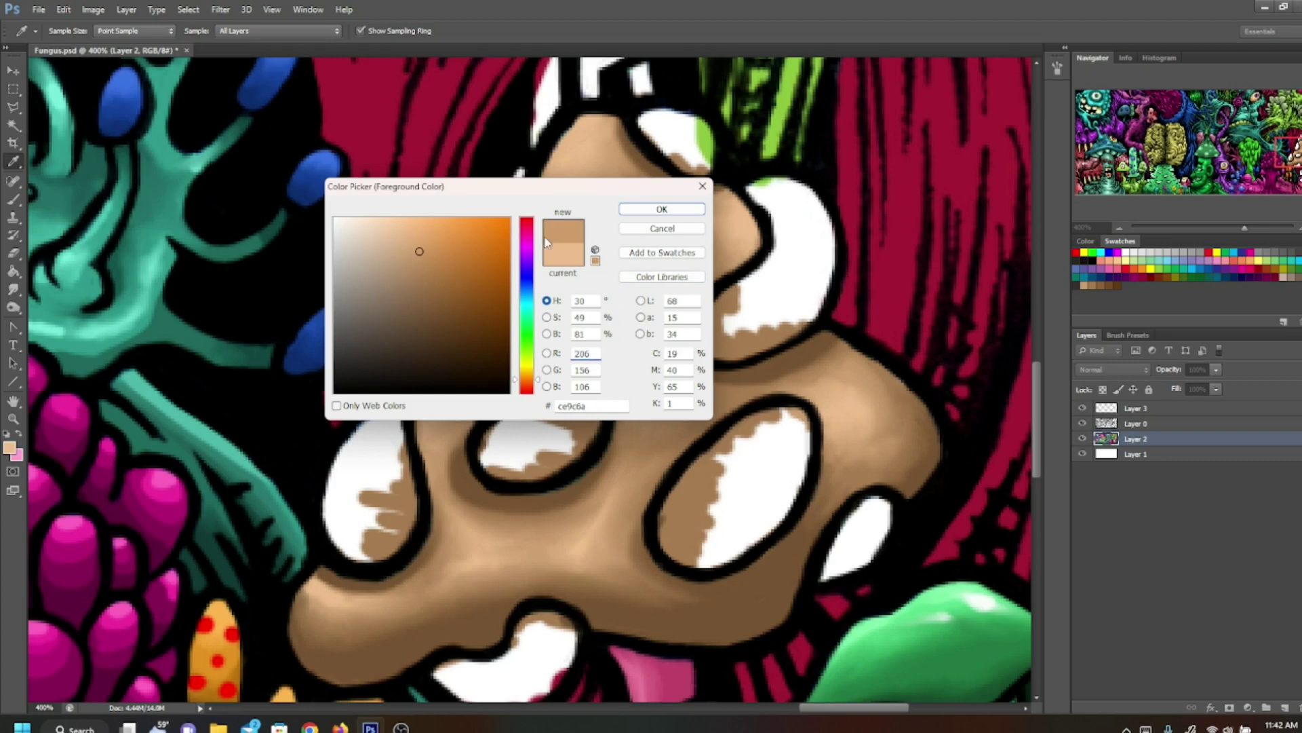
pyautogui.click(662, 209)
pyautogui.press('r')
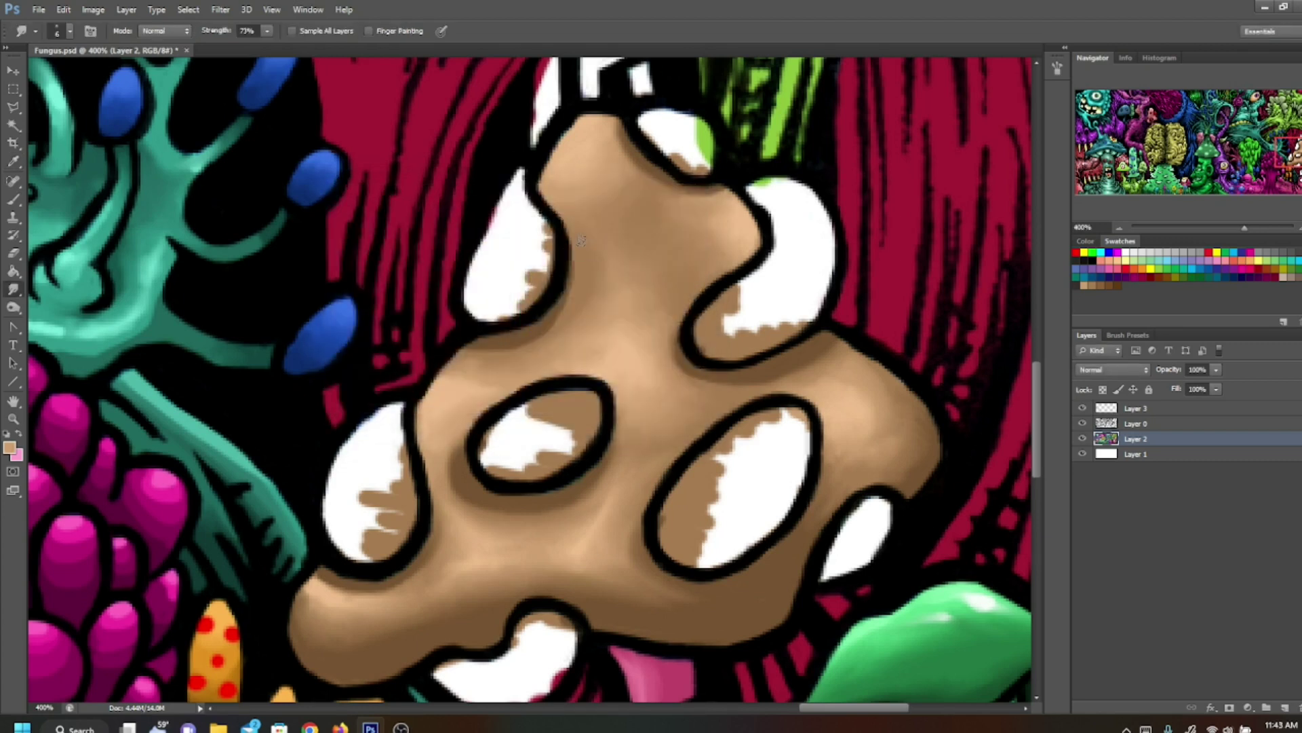
pyautogui.click(14, 200)
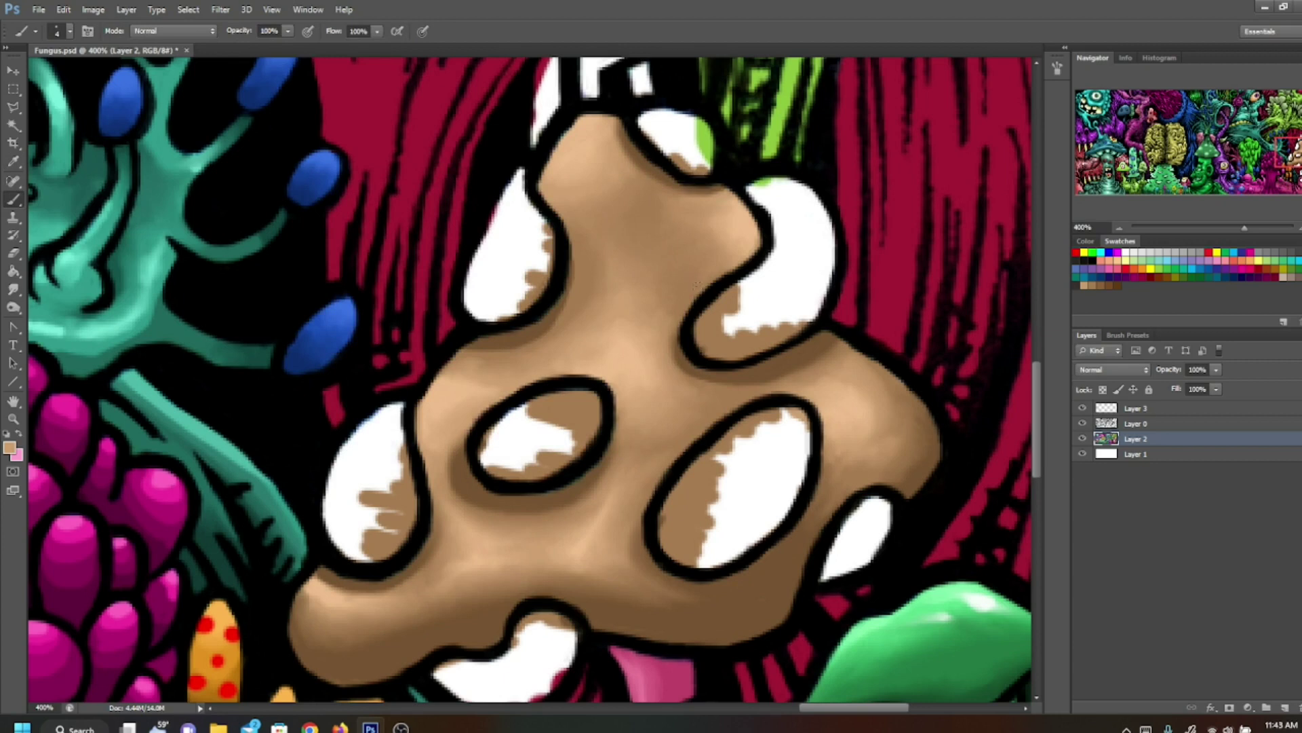
pyautogui.moveTo(696, 285); pyautogui.dragTo(685, 294)
pyautogui.moveTo(738, 234)
pyautogui.mouseDown()
pyautogui.moveTo(741, 246)
pyautogui.moveTo(722, 228)
pyautogui.mouseUp()
pyautogui.click(14, 289)
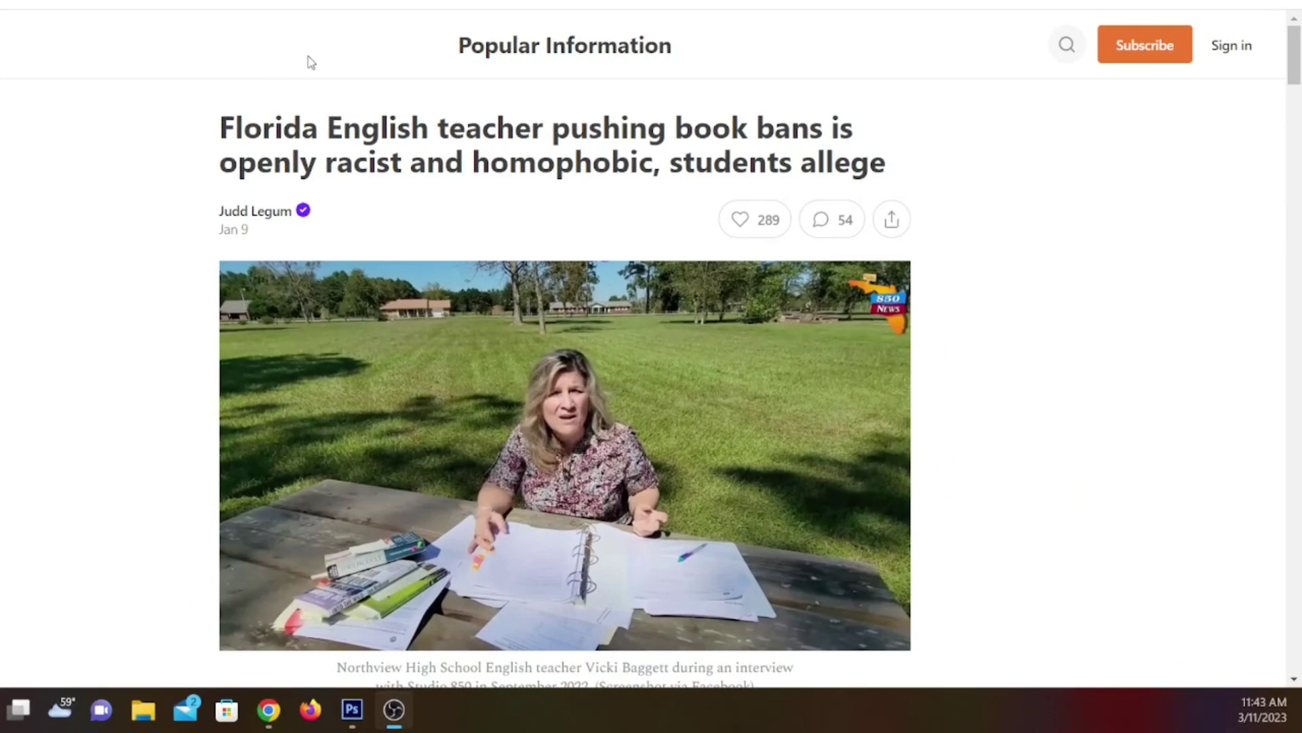
# Step: Switch to Chrome and read the Popular Information article's opening paragraphs, highlighting the passage about When Wilma Rudolph Played Basketball
pyautogui.hotkey('alt', 'Tab')
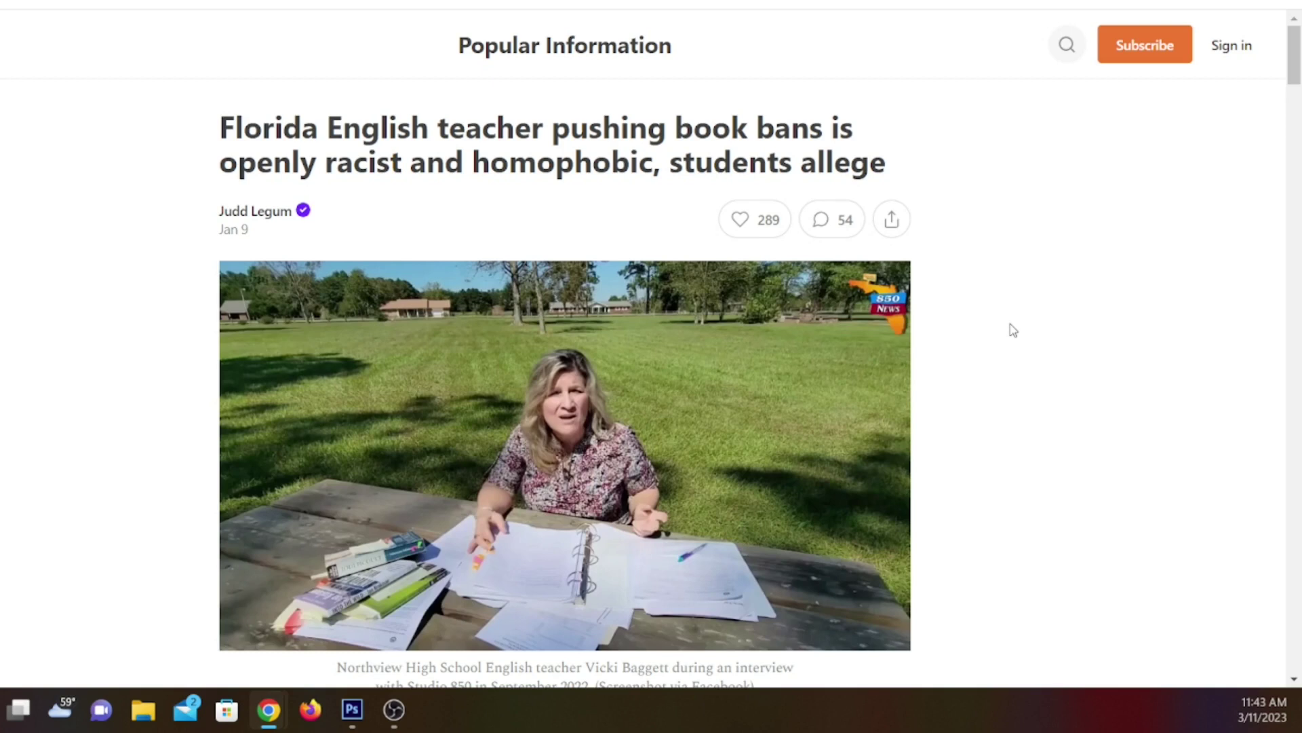
pyautogui.scroll(-7, 1013, 330)
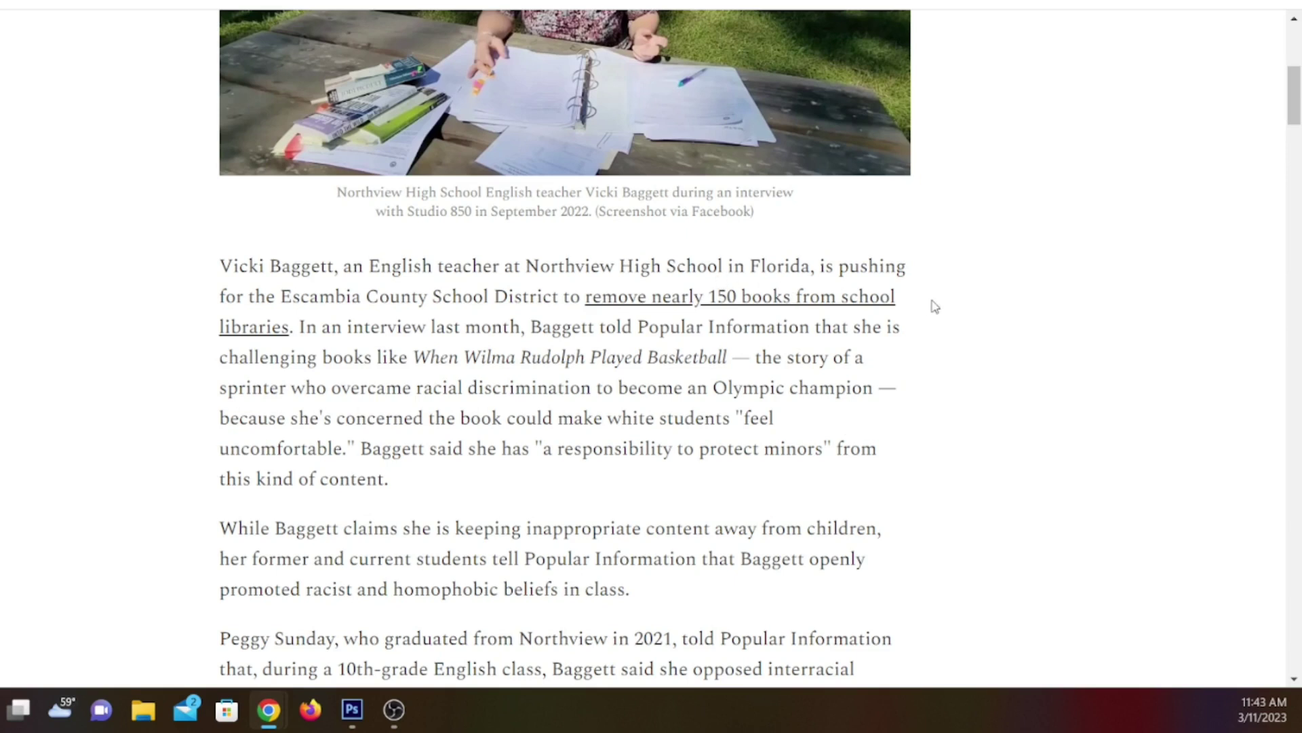
pyautogui.scroll(-1, 111, 334)
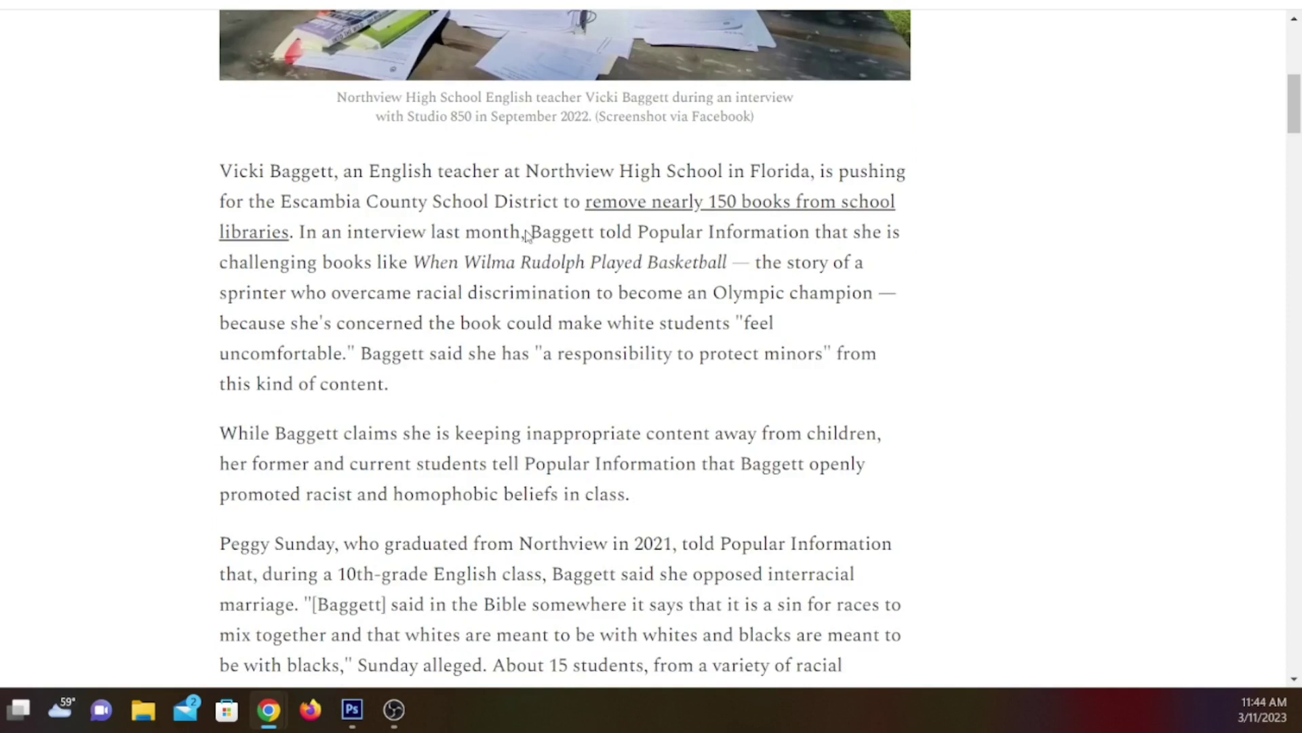
pyautogui.moveTo(530, 234); pyautogui.dragTo(970, 298)
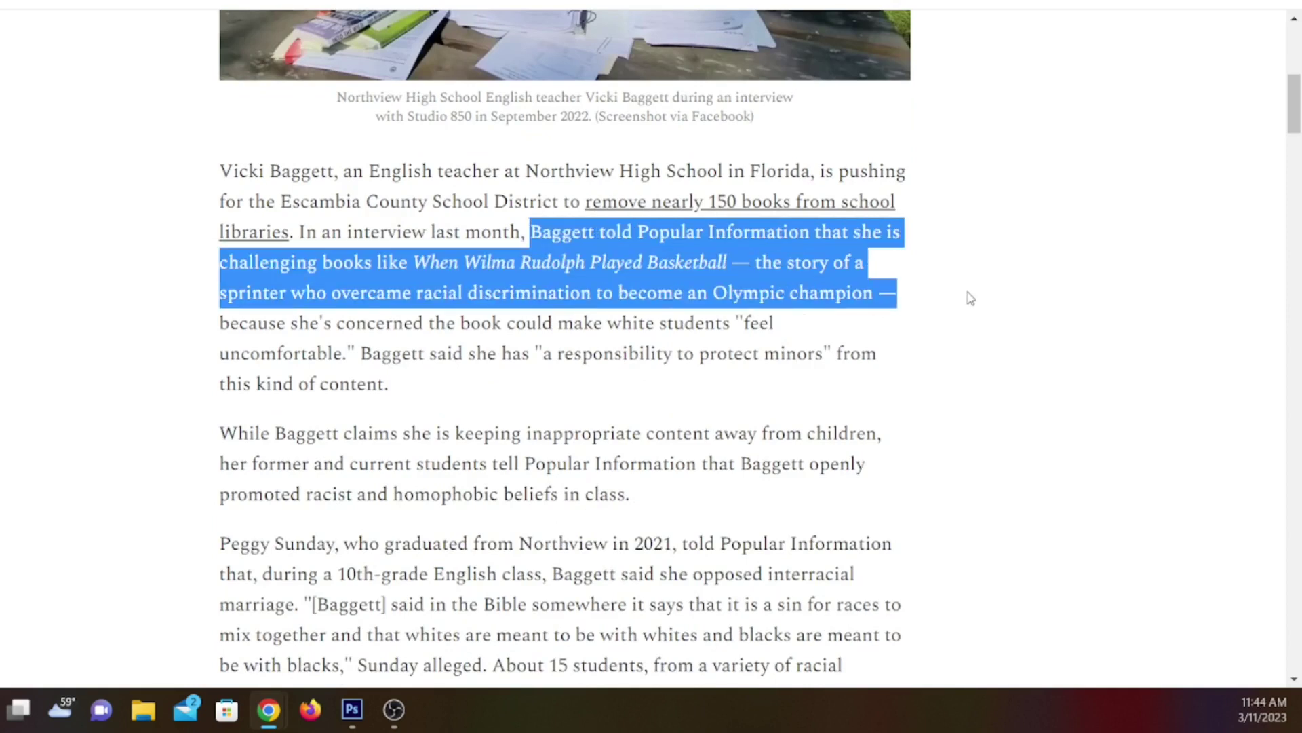
pyautogui.click(944, 272)
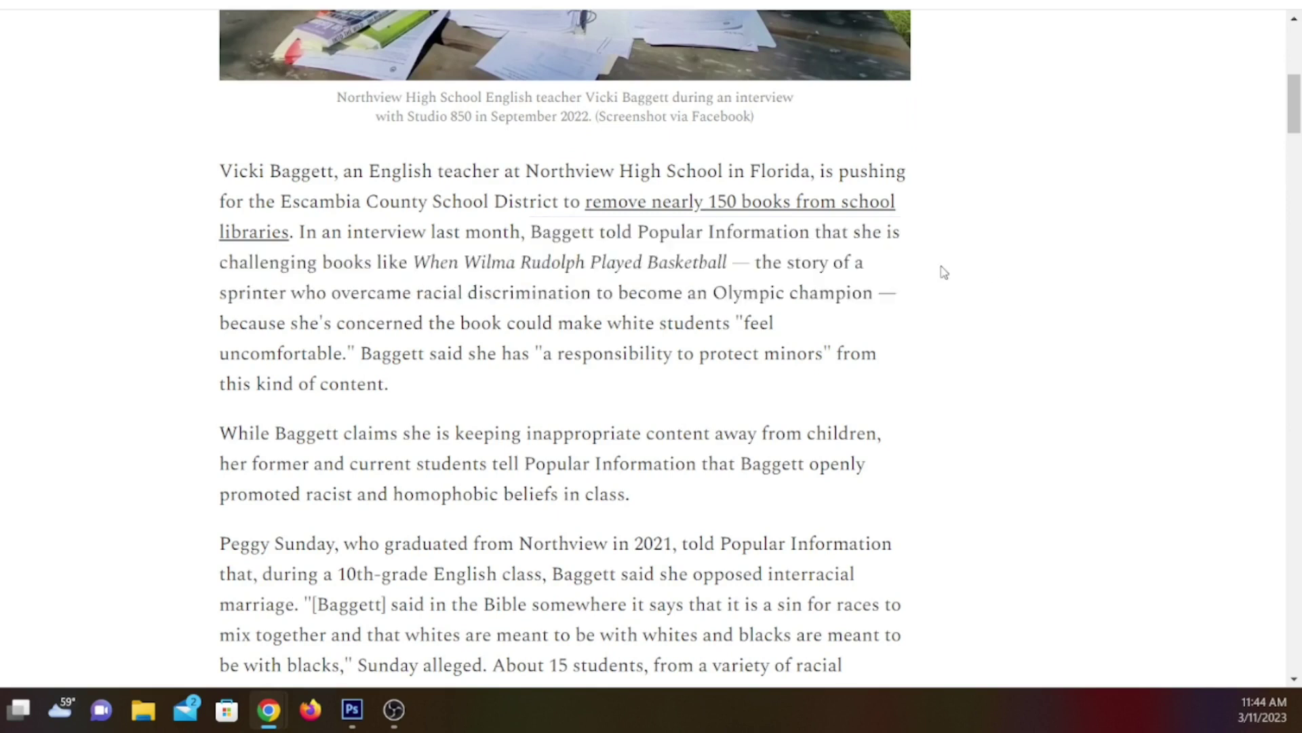
# Step: Read the rest of the opening paragraph, highlighting the passages on white students feeling "uncomfortable" and "a responsibility to protect minors"
pyautogui.moveTo(217, 293); pyautogui.dragTo(275, 342)
pyautogui.click(562, 327)
pyautogui.moveTo(608, 325); pyautogui.dragTo(357, 366)
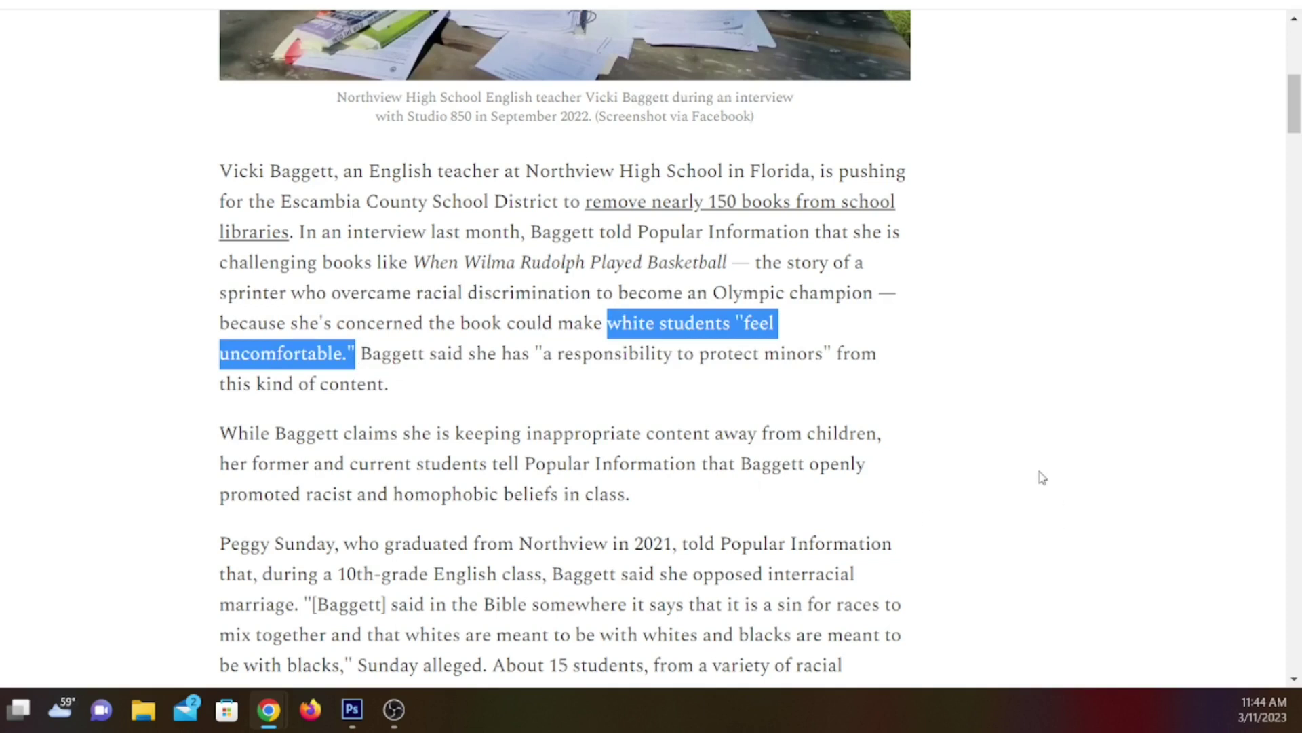
pyautogui.click(362, 356)
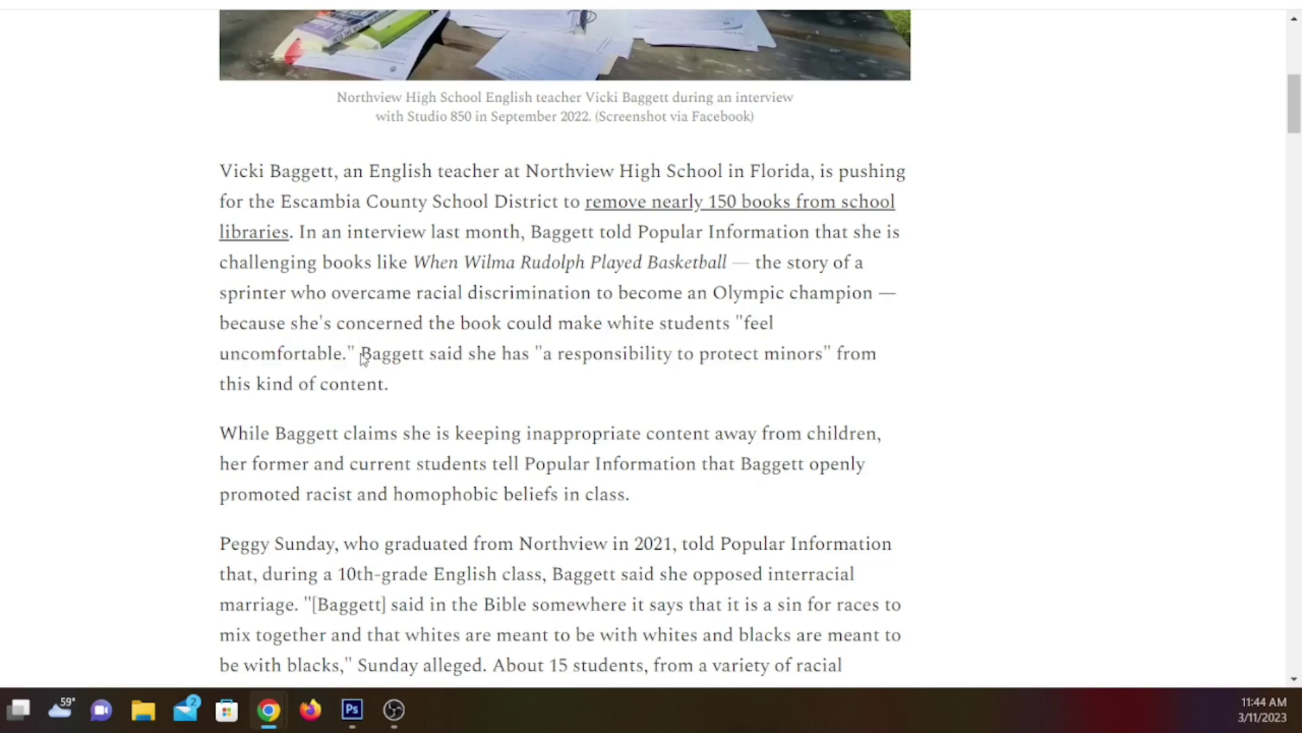
pyautogui.moveTo(361, 355); pyautogui.dragTo(428, 377)
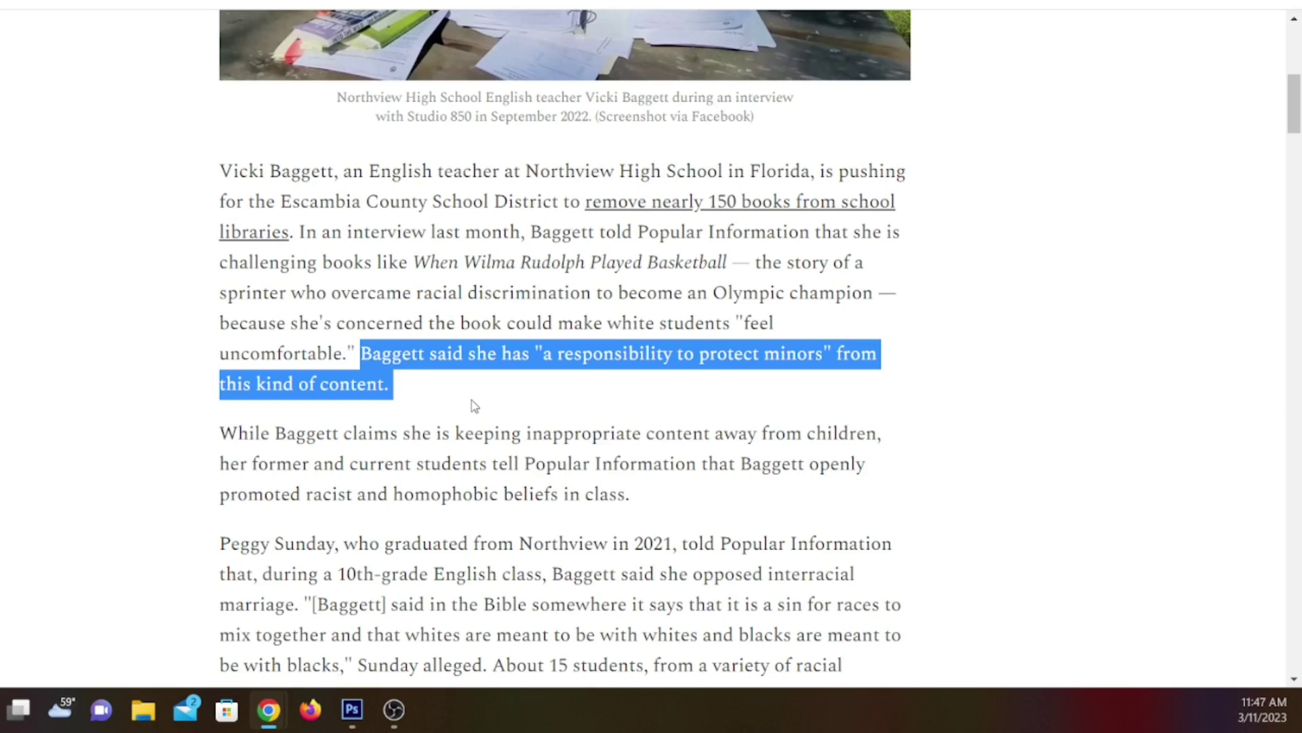
# Step: Dismiss the subscription prompt to continue reading and highlight the paragraph about the 10th-grade English class
pyautogui.scroll(-4, 636, 447)
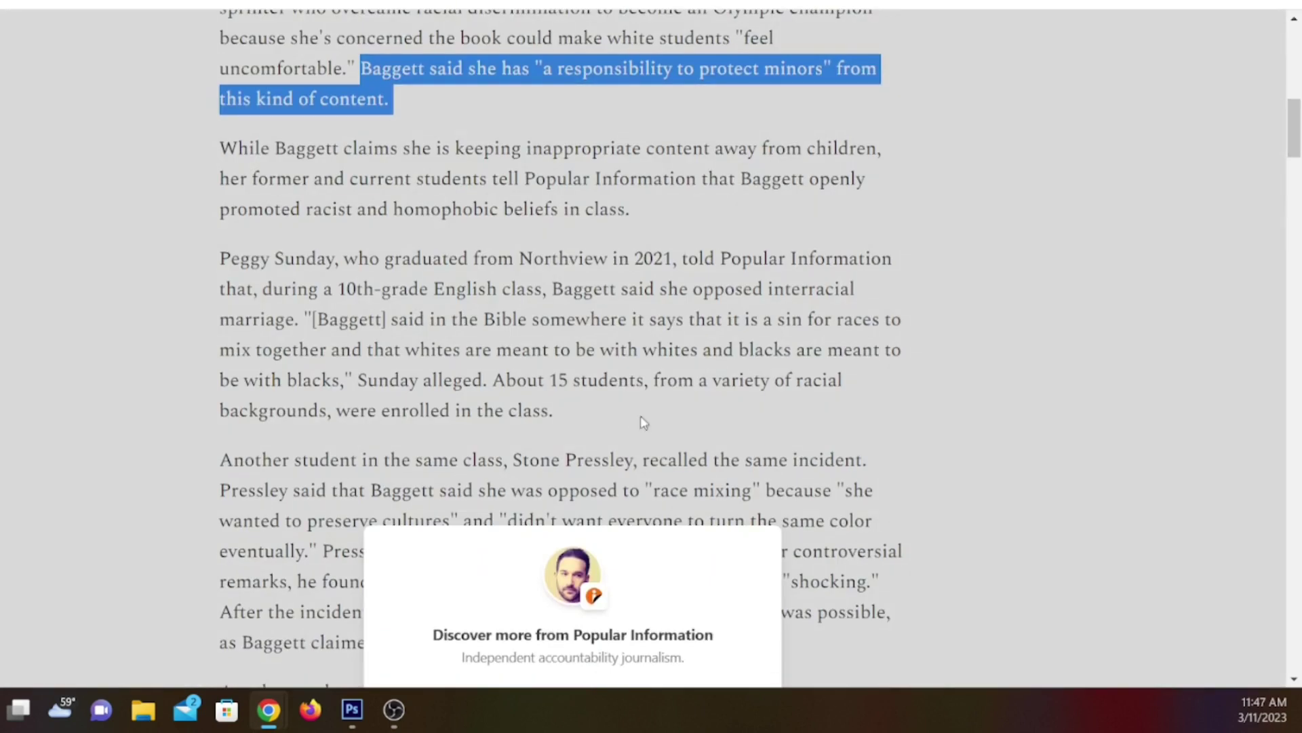
pyautogui.scroll(-3, 600, 502)
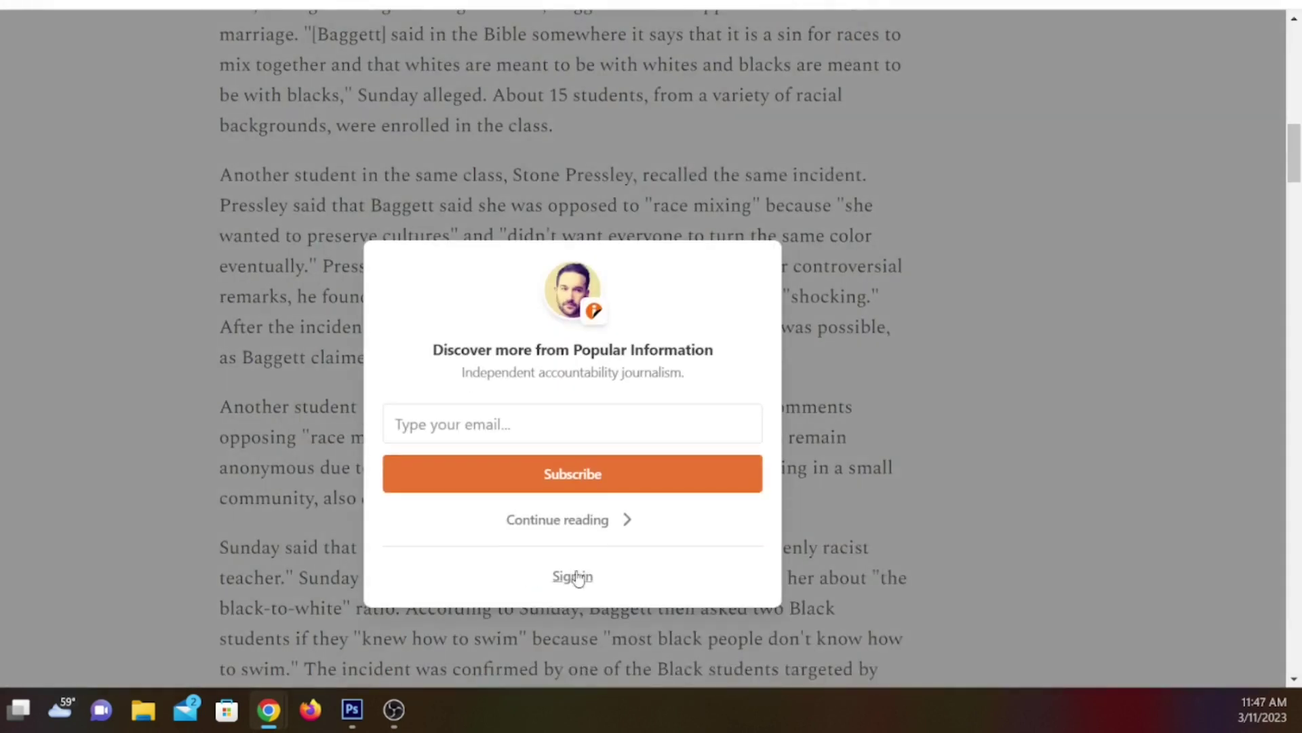
pyautogui.click(601, 521)
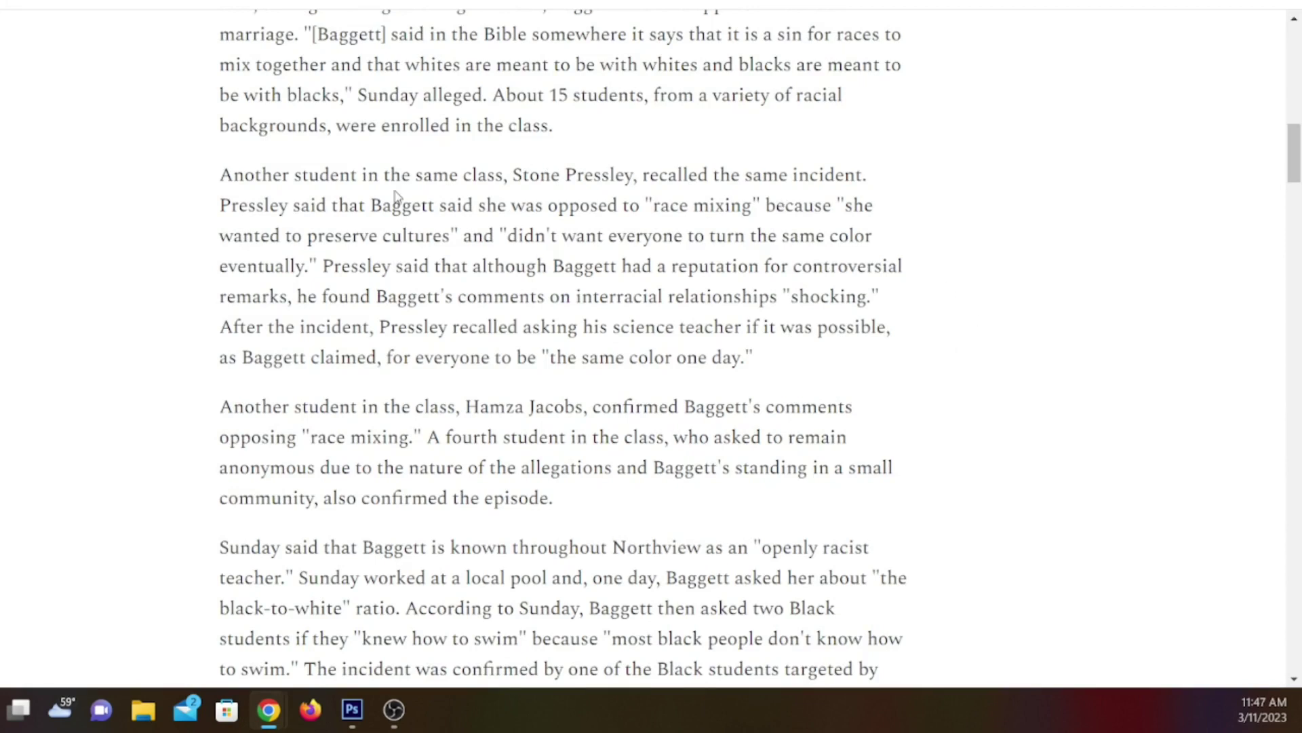
pyautogui.scroll(1, 366, 183)
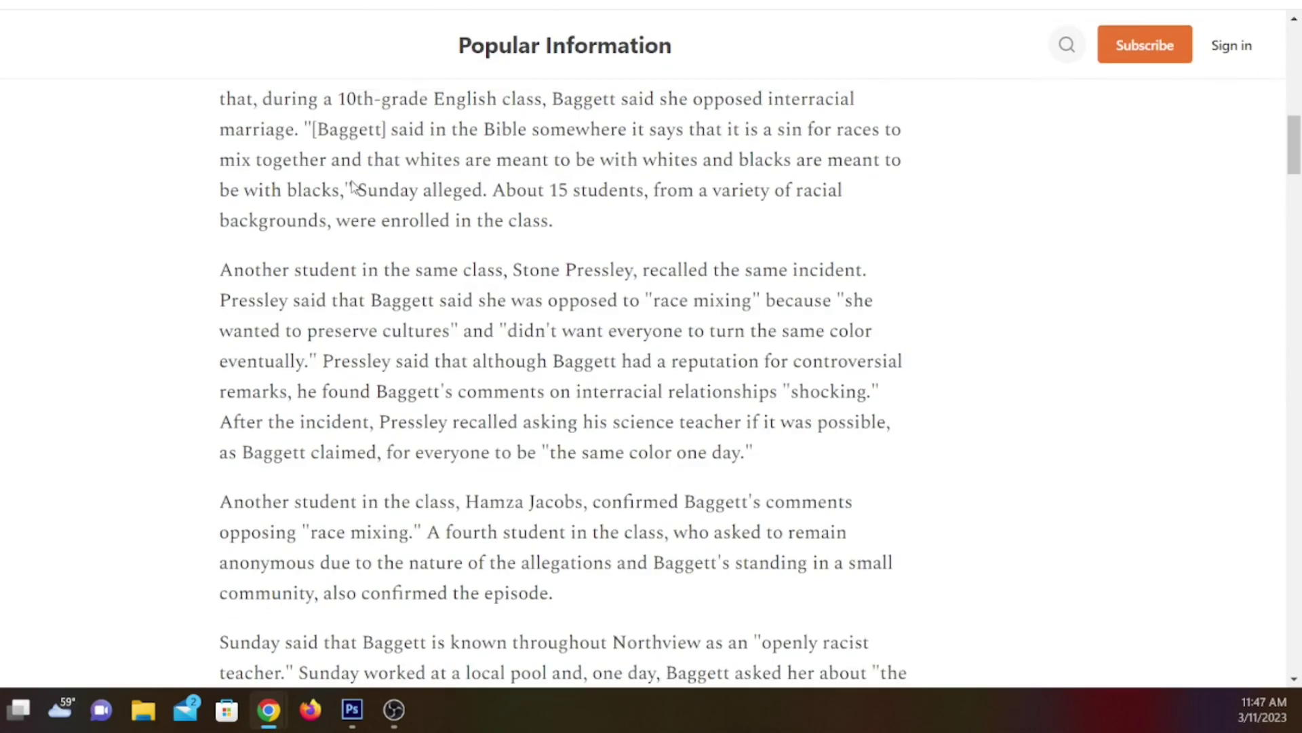
pyautogui.scroll(1, 366, 181)
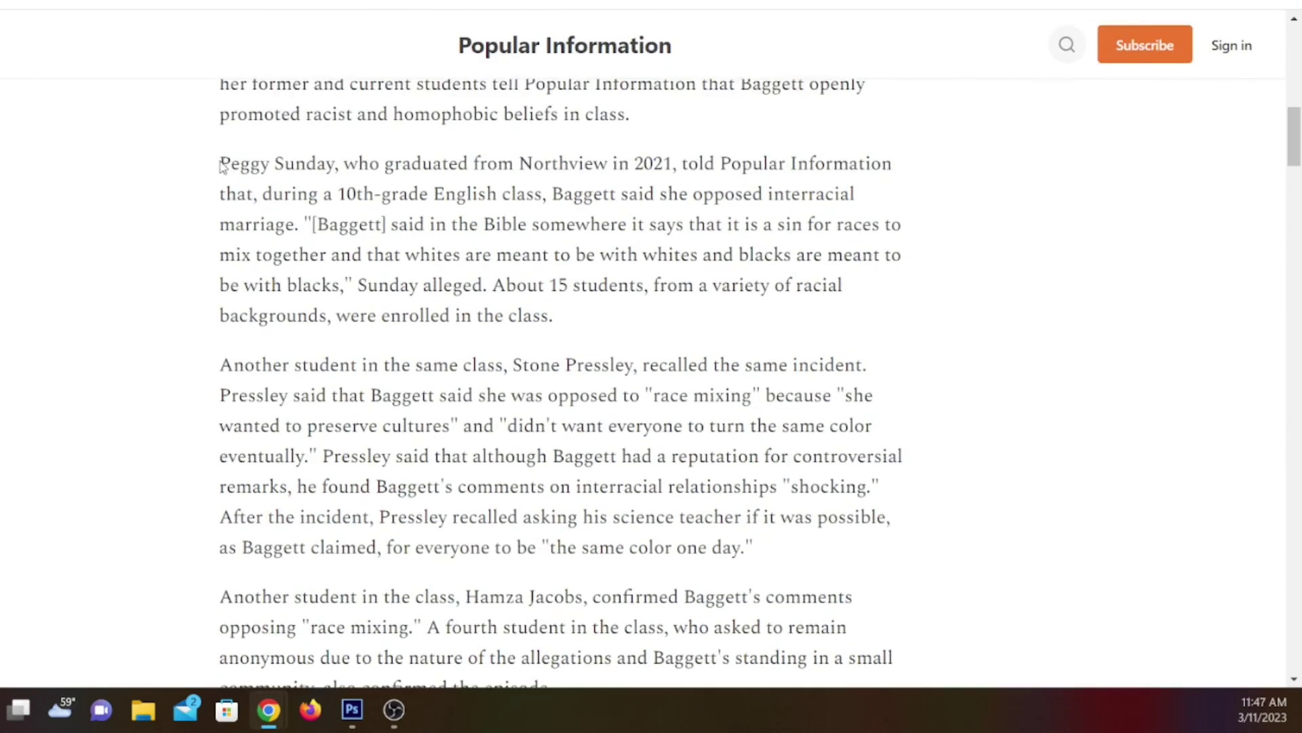
pyautogui.moveTo(220, 163); pyautogui.dragTo(1052, 331)
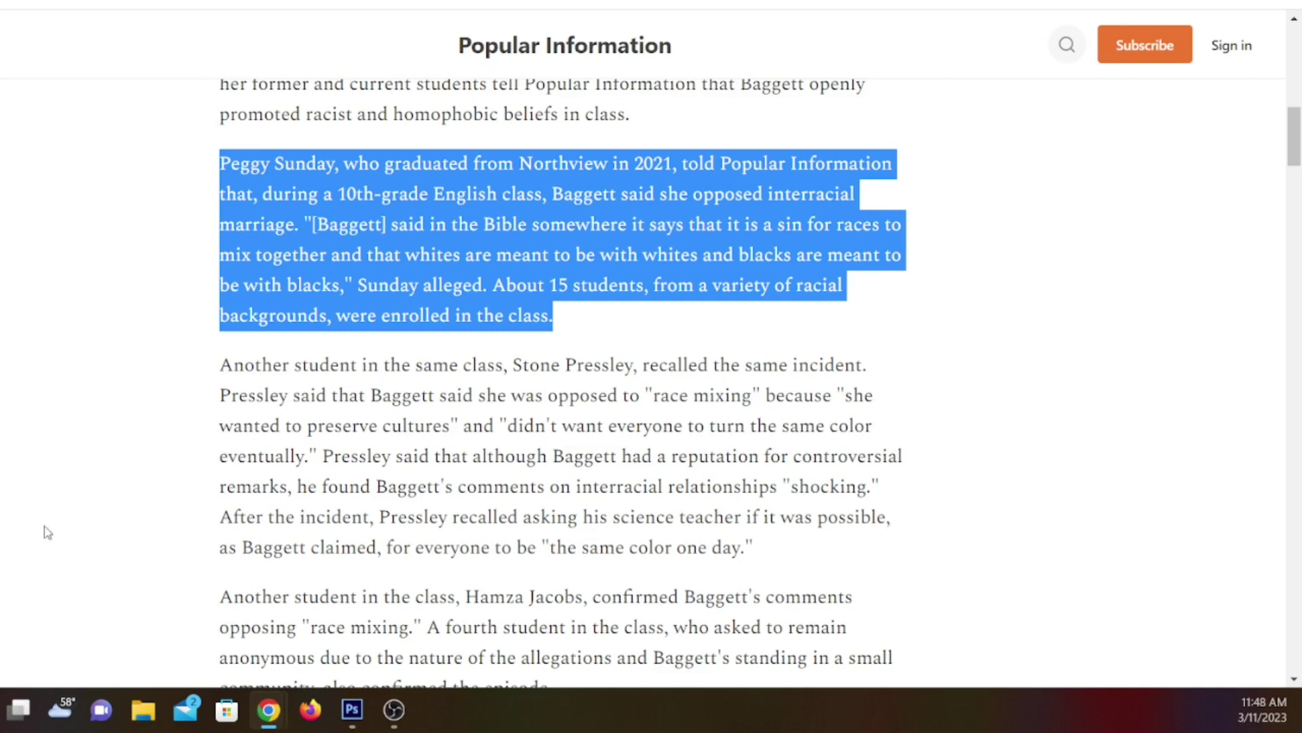
# Step: Read the classmates' accounts, highlighting the statement on wanting "to preserve cultures" and the words "race mixing"
pyautogui.moveTo(219, 397); pyautogui.dragTo(330, 460)
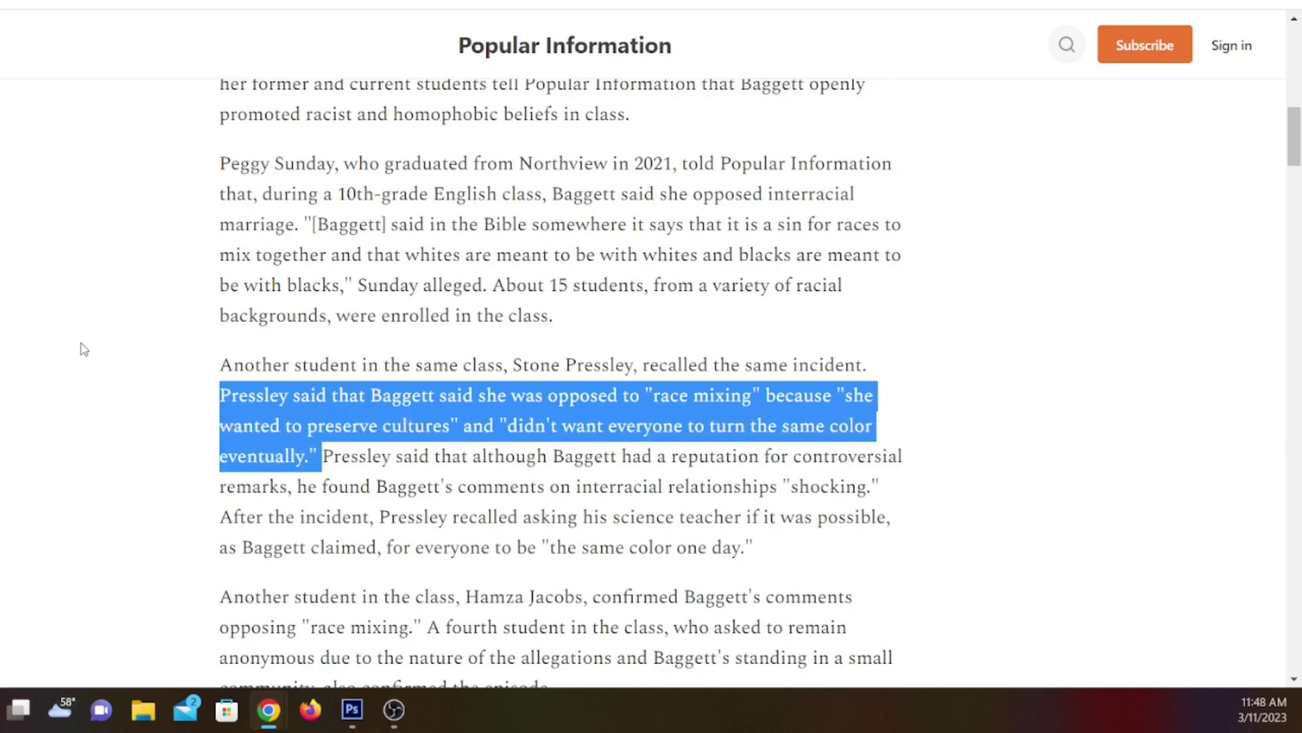
pyautogui.scroll(-3, 114, 331)
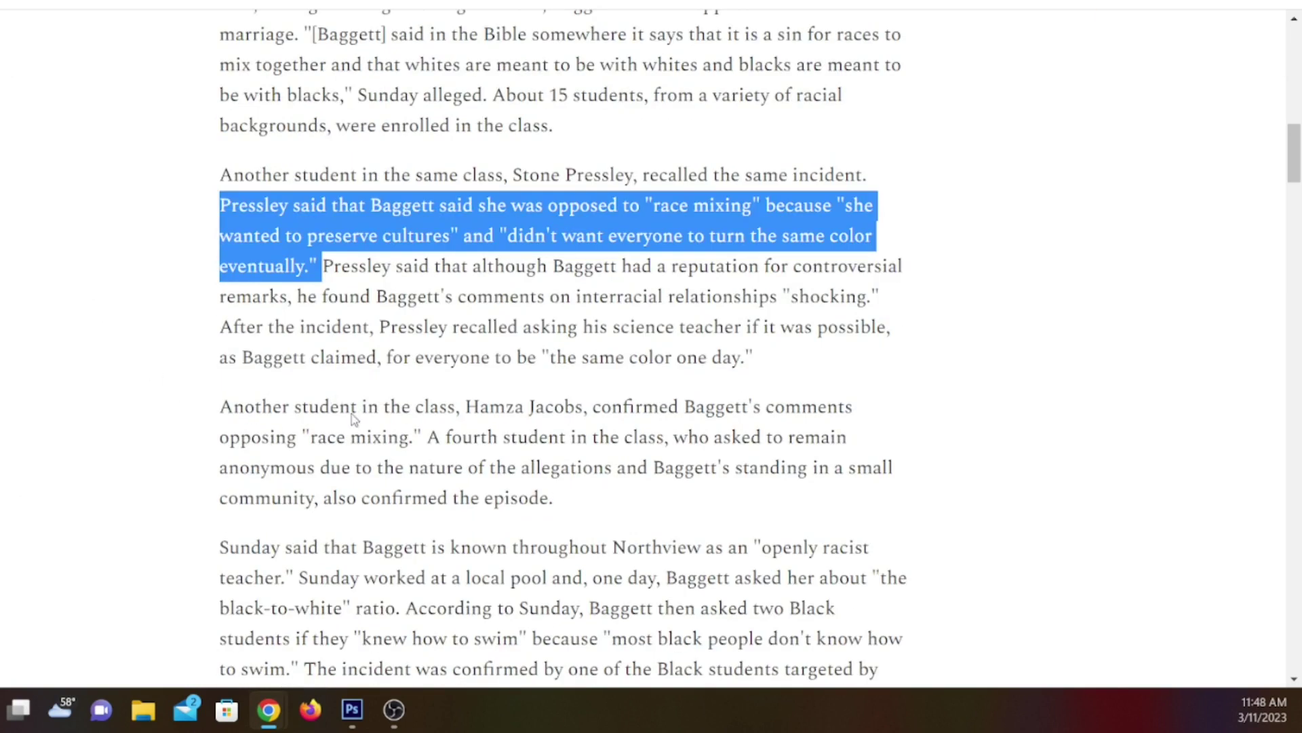
pyautogui.moveTo(318, 443); pyautogui.dragTo(414, 444)
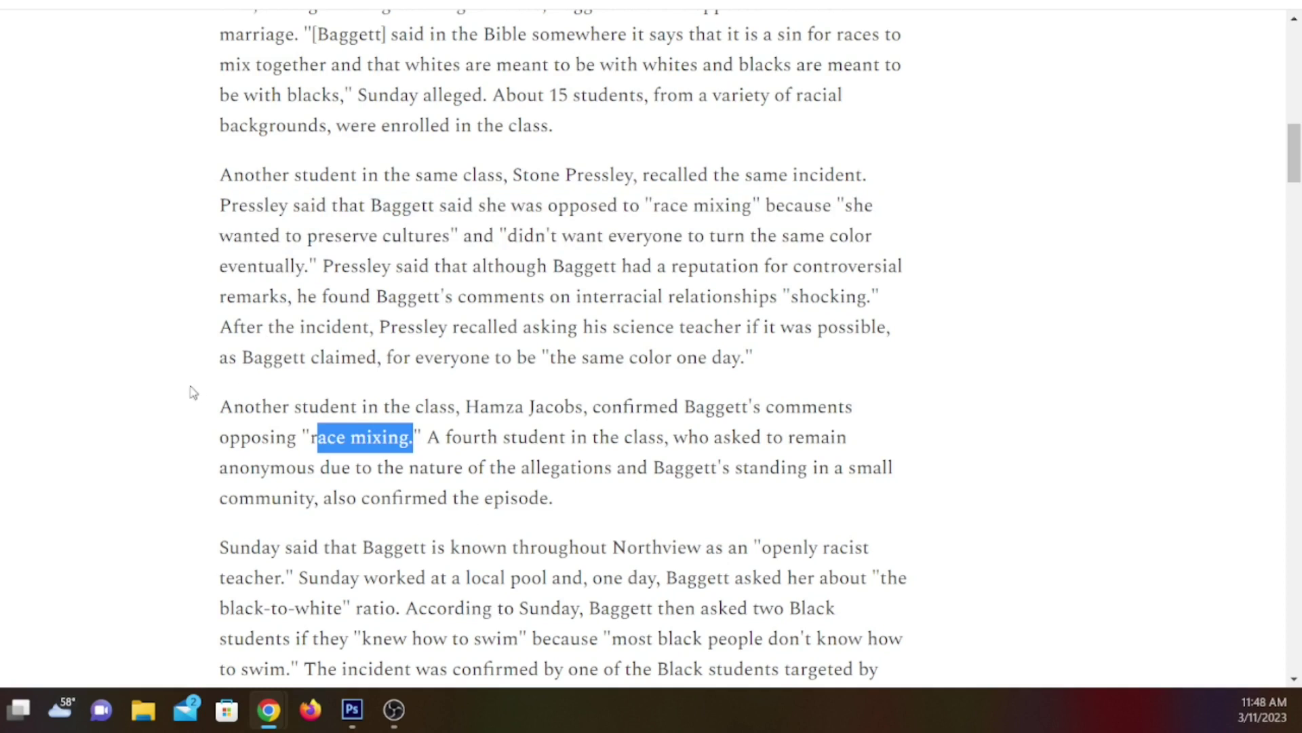
pyautogui.scroll(-2, 159, 466)
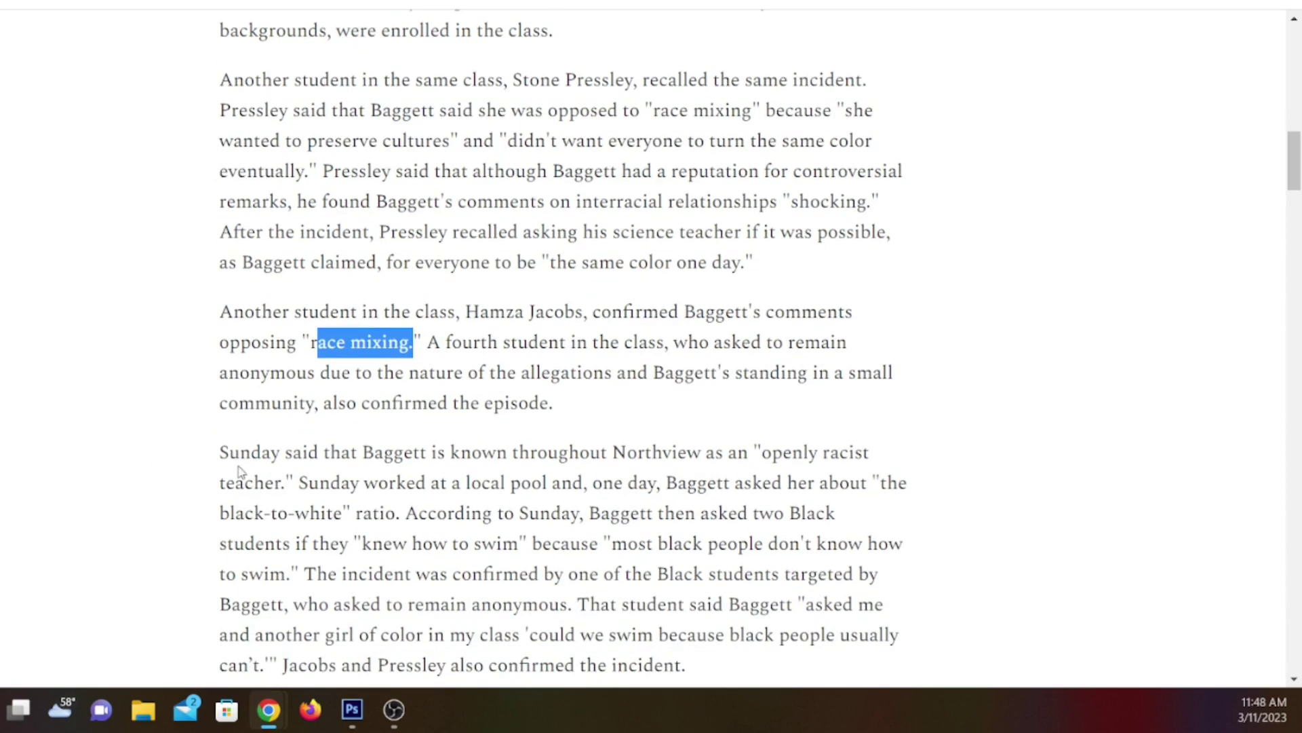
pyautogui.scroll(-4, 204, 455)
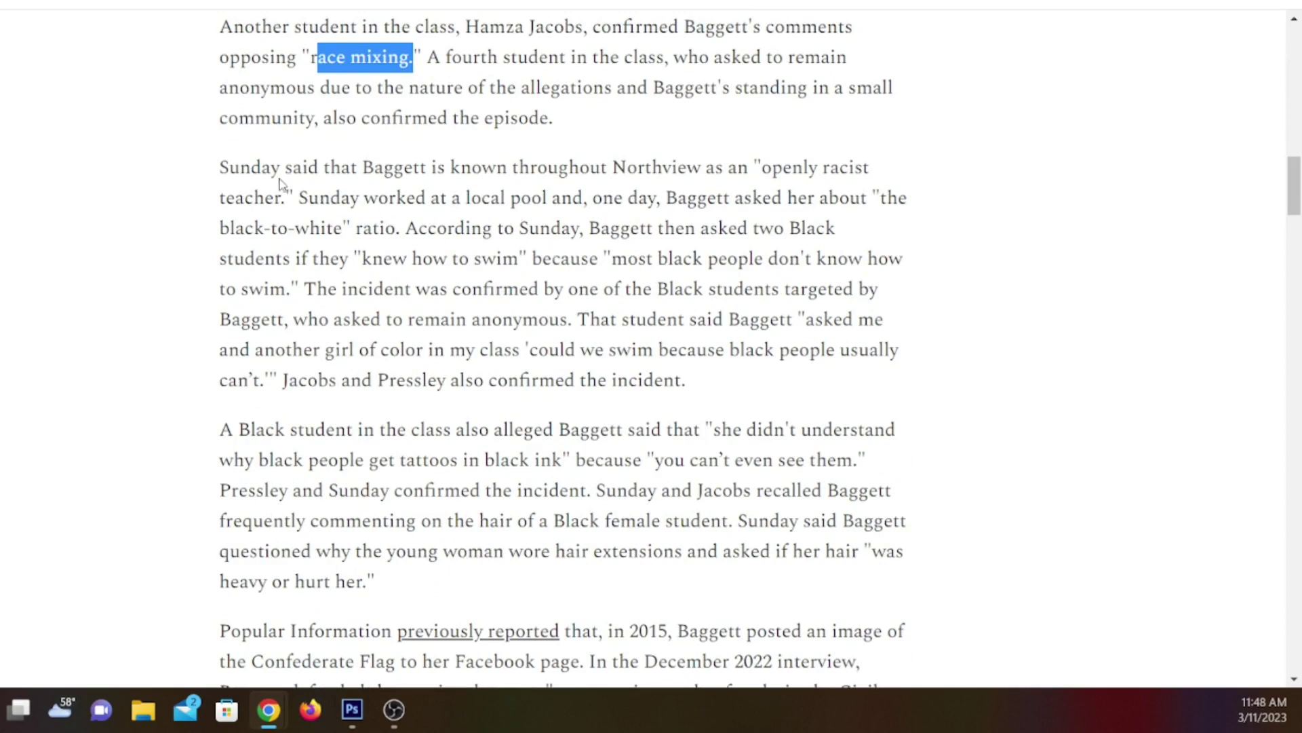
# Step: Highlight the "openly racist teacher" passage and the quote about swimming while reading that paragraph
pyautogui.moveTo(211, 168); pyautogui.dragTo(966, 250)
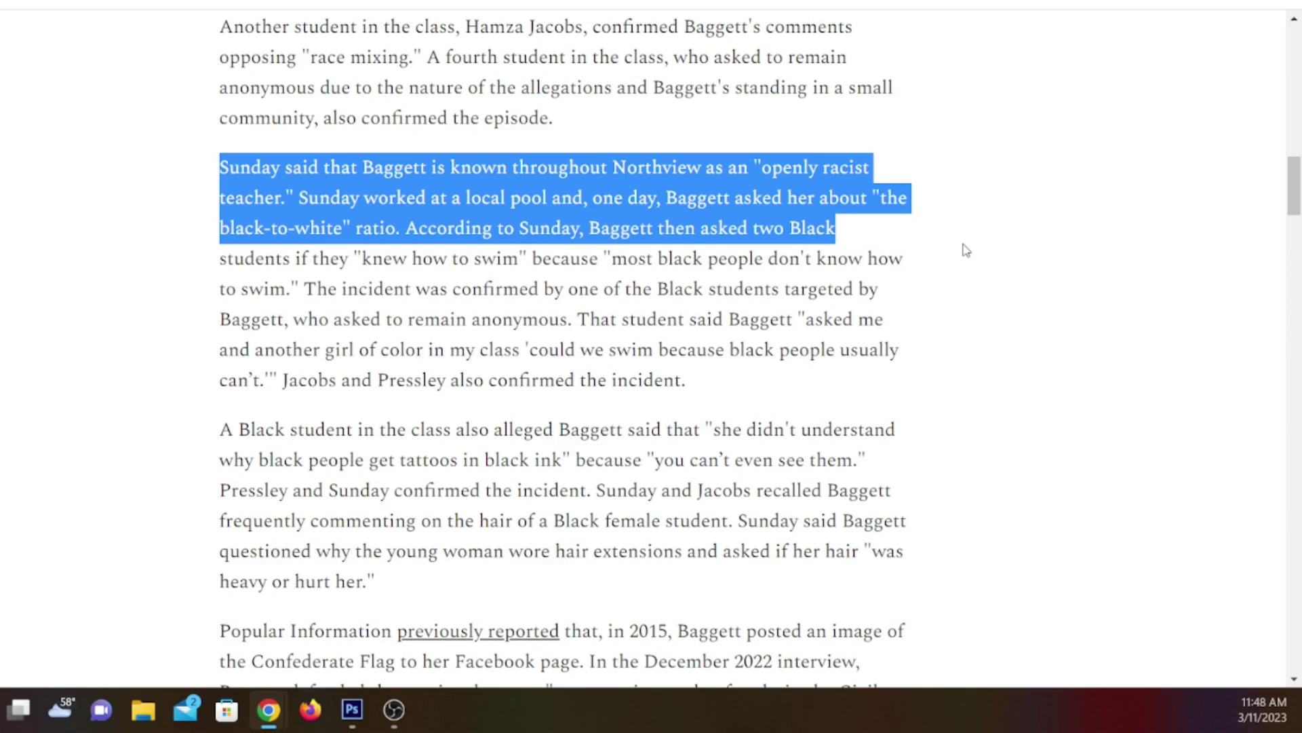
pyautogui.click(636, 252)
pyautogui.moveTo(614, 262); pyautogui.dragTo(293, 290)
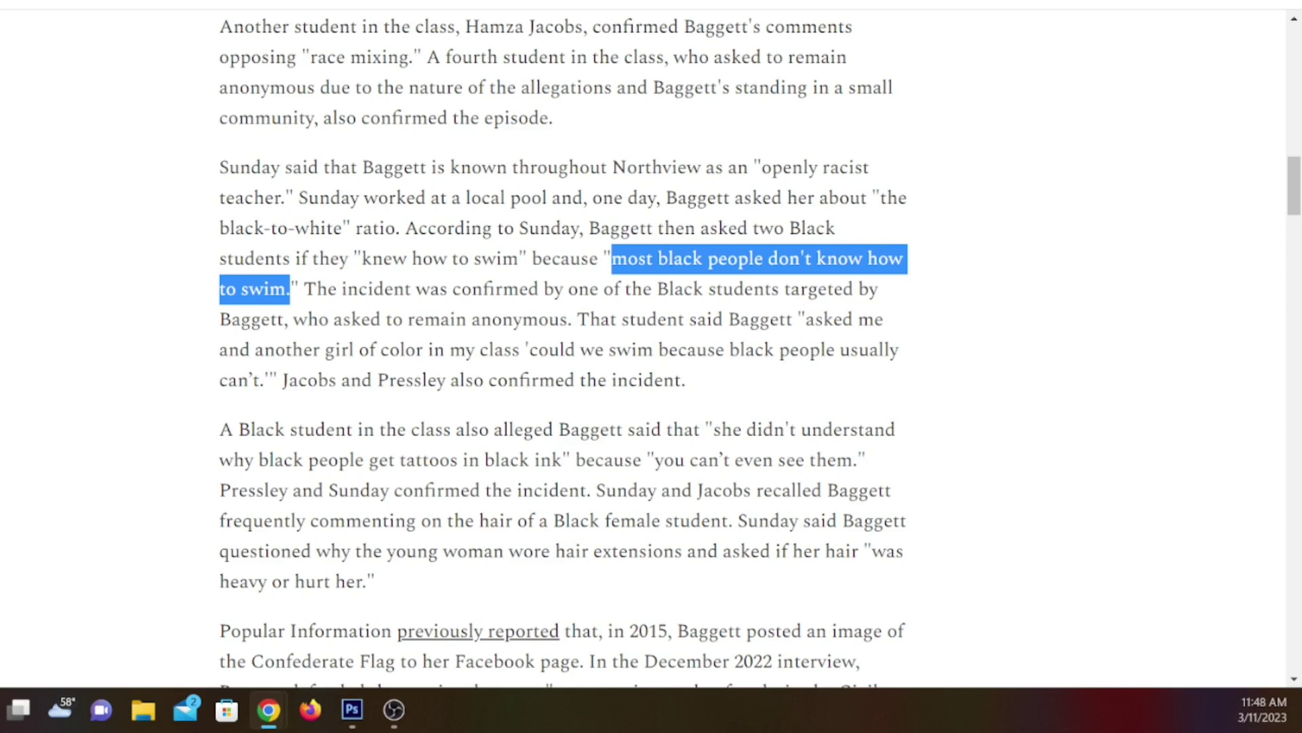
# Step: Switch to Photoshop and sample a dark pink from the fungus's pink stem as the foreground colour
pyautogui.hotkey('alt', 'Tab')
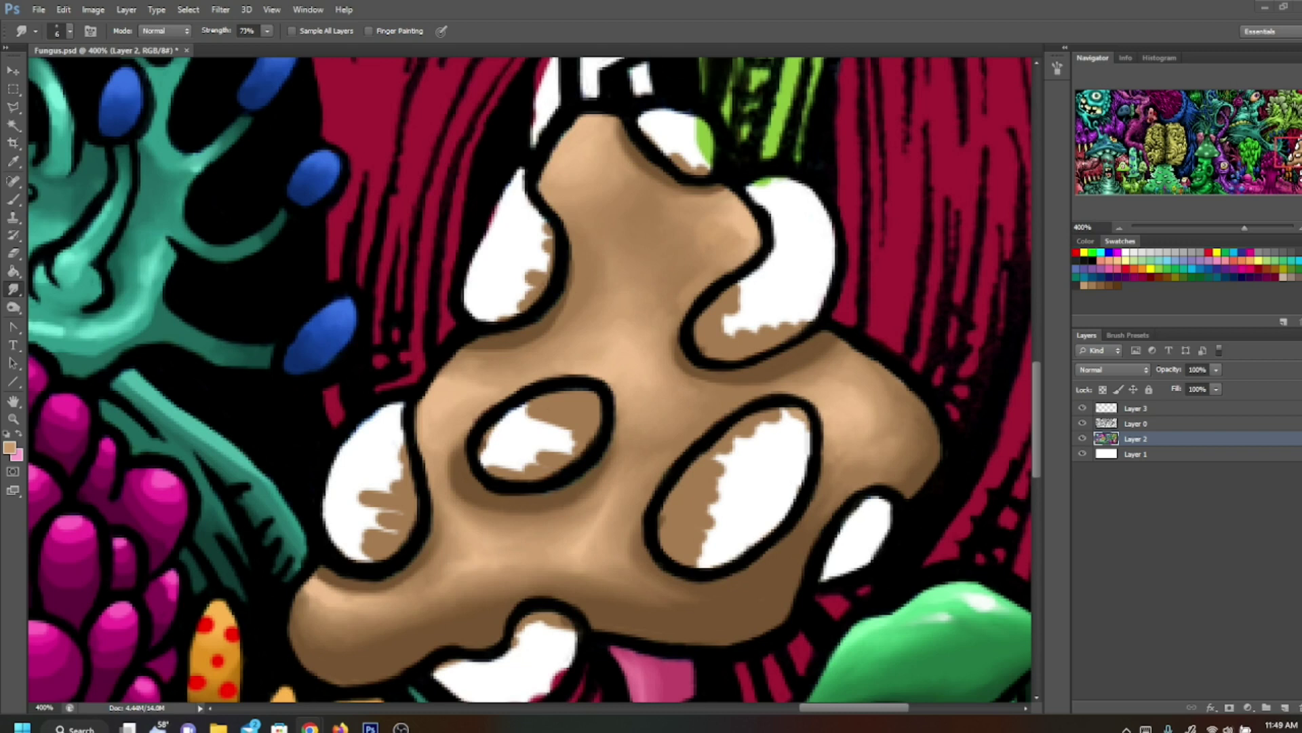
pyautogui.click(9, 448)
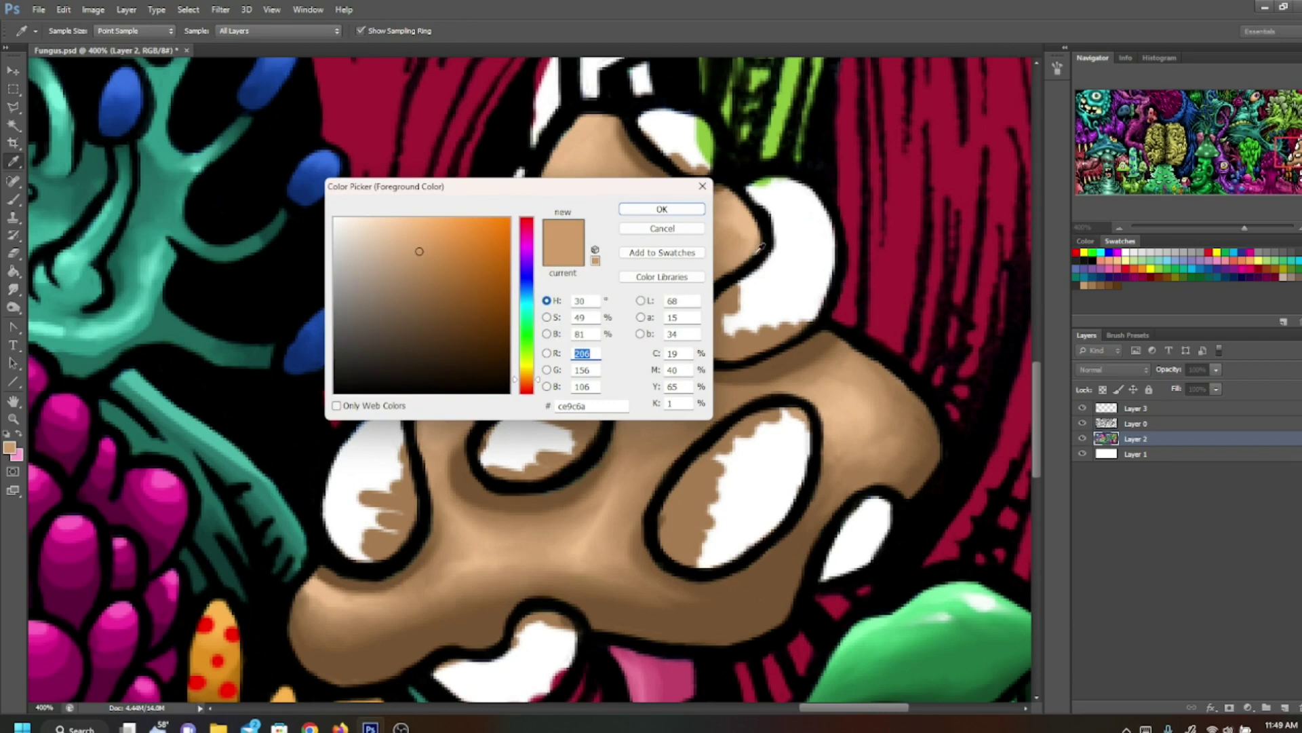
pyautogui.click(692, 237)
pyautogui.scroll(-5, 396, 334)
pyautogui.hscroll(-2, 30, 321)
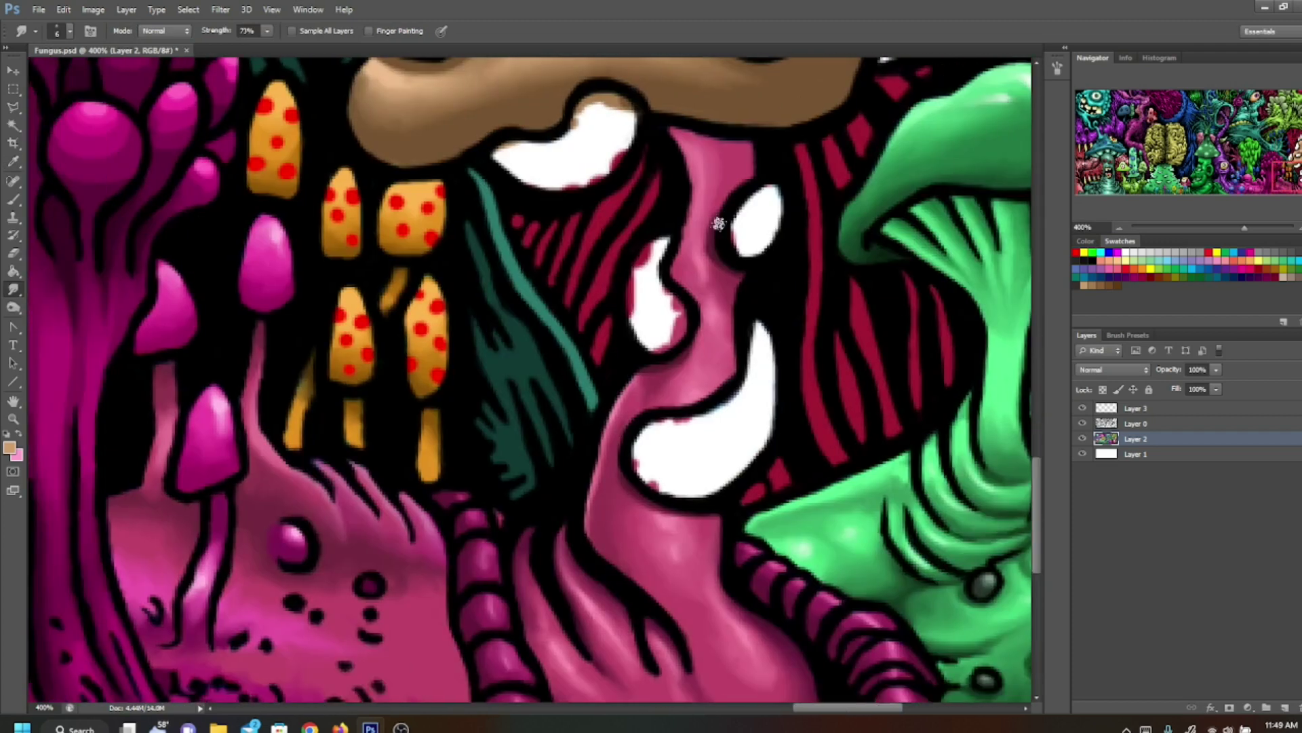
pyautogui.click(19, 432)
pyautogui.click(9, 446)
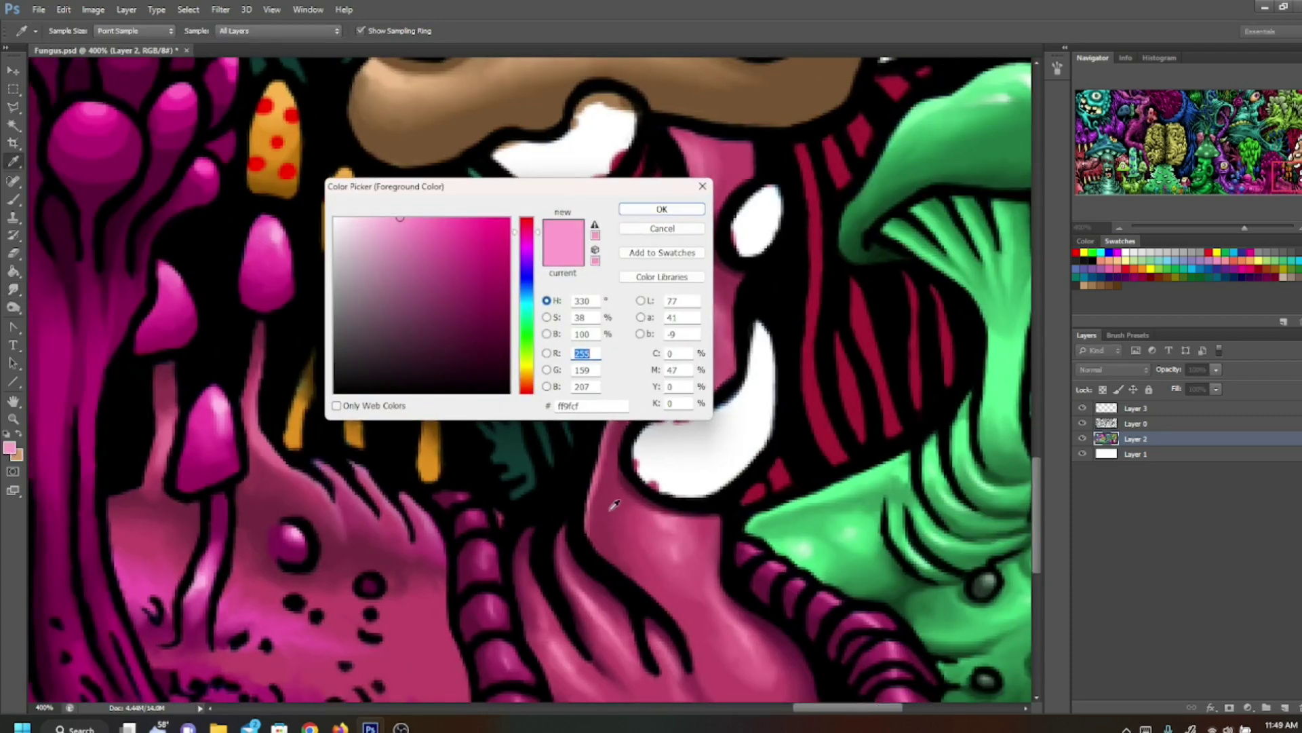
pyautogui.click(597, 496)
pyautogui.click(662, 209)
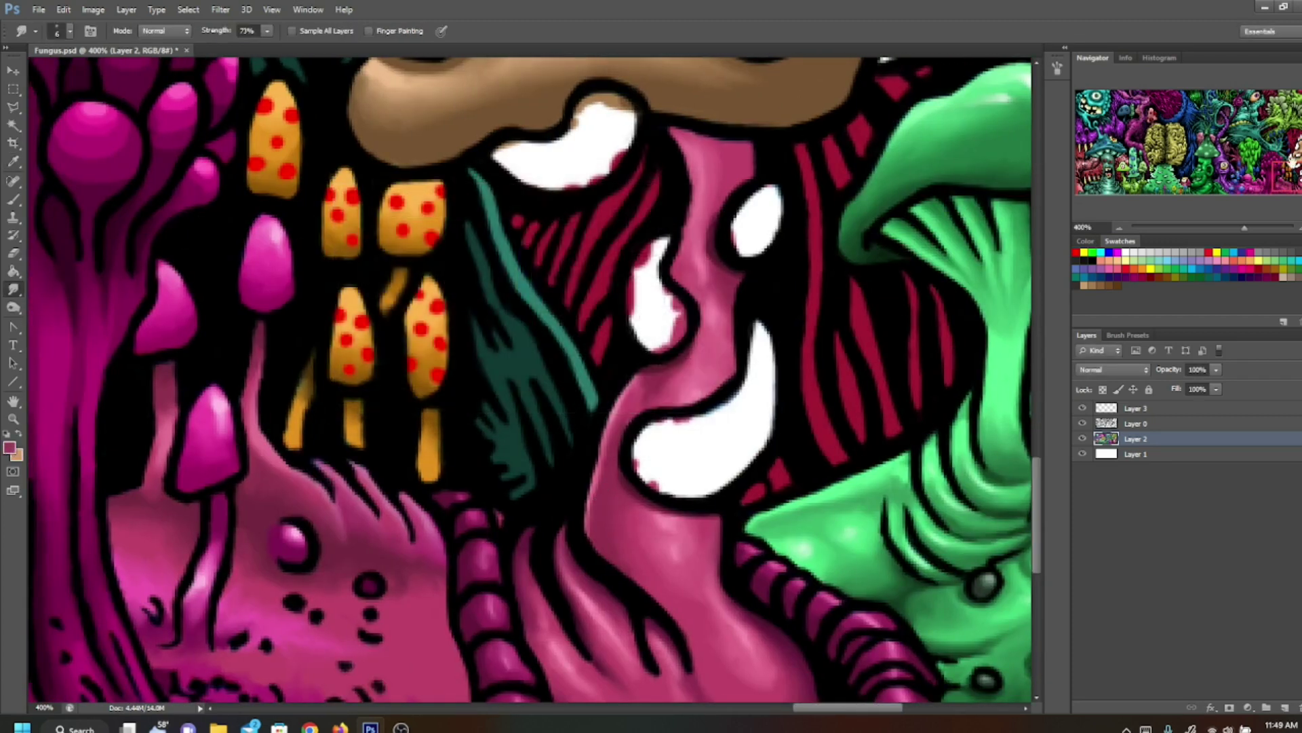
# Step: Brush the dark pink over the curved white spot on the fungus cap's lower edge, just above the stem
pyautogui.scroll(1, 529, 380)
pyautogui.scroll(6, 281, 270)
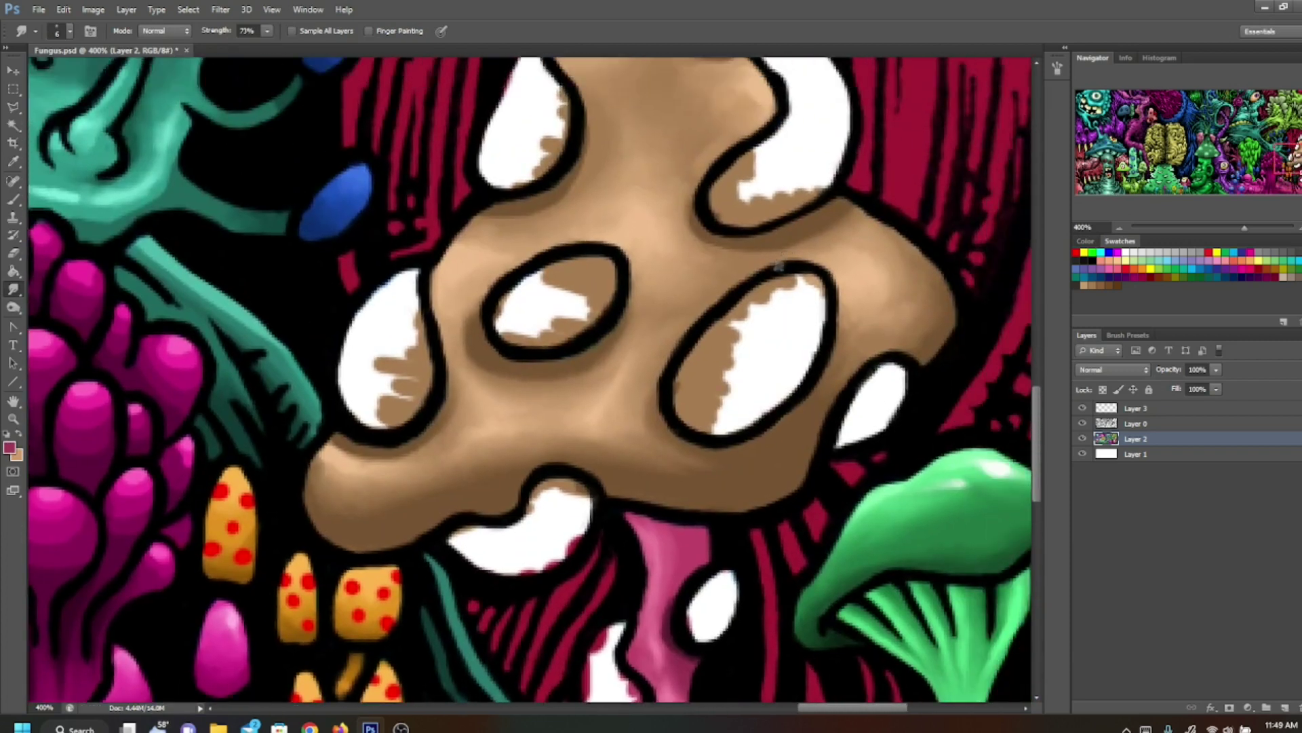
pyautogui.moveTo(1262, 191); pyautogui.dragTo(1279, 162)
pyautogui.click(14, 201)
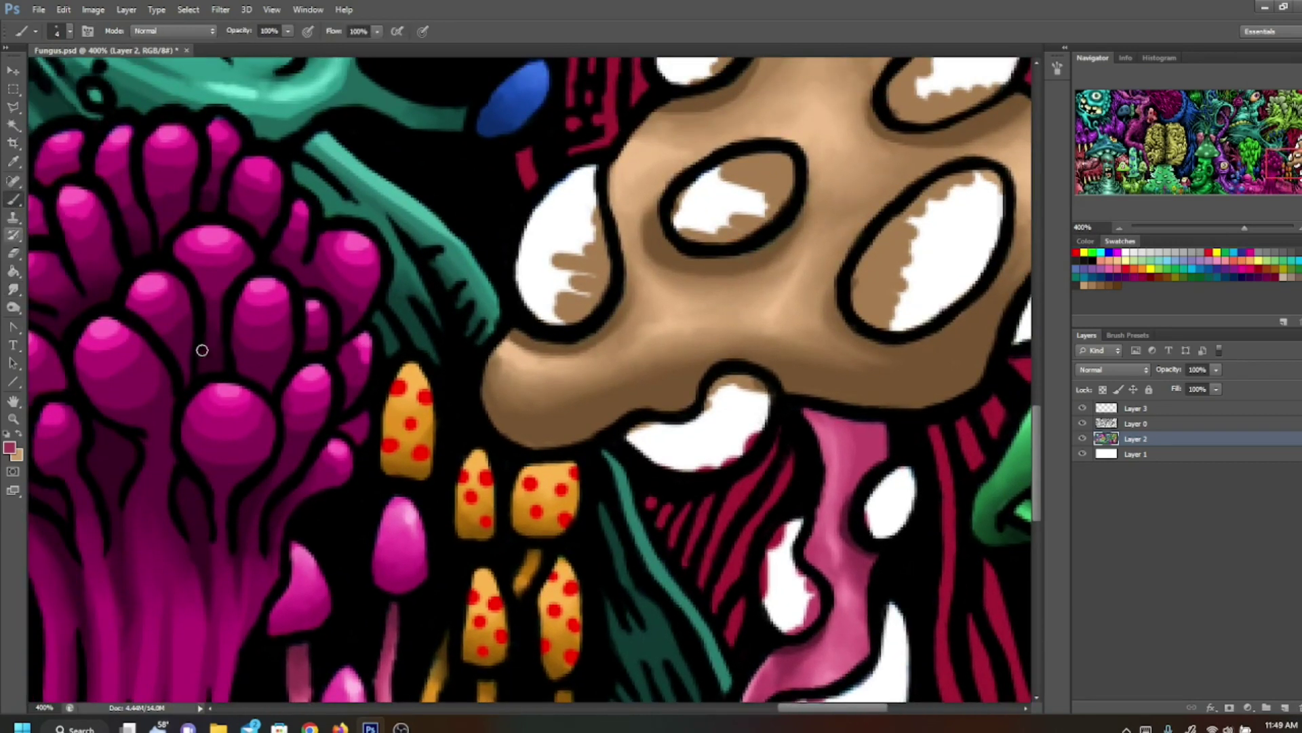
pyautogui.moveTo(628, 439)
pyautogui.mouseDown()
pyautogui.moveTo(689, 469)
pyautogui.moveTo(627, 437)
pyautogui.moveTo(712, 447)
pyautogui.moveTo(621, 434)
pyautogui.moveTo(674, 430)
pyautogui.moveTo(633, 430)
pyautogui.moveTo(700, 462)
pyautogui.mouseUp()
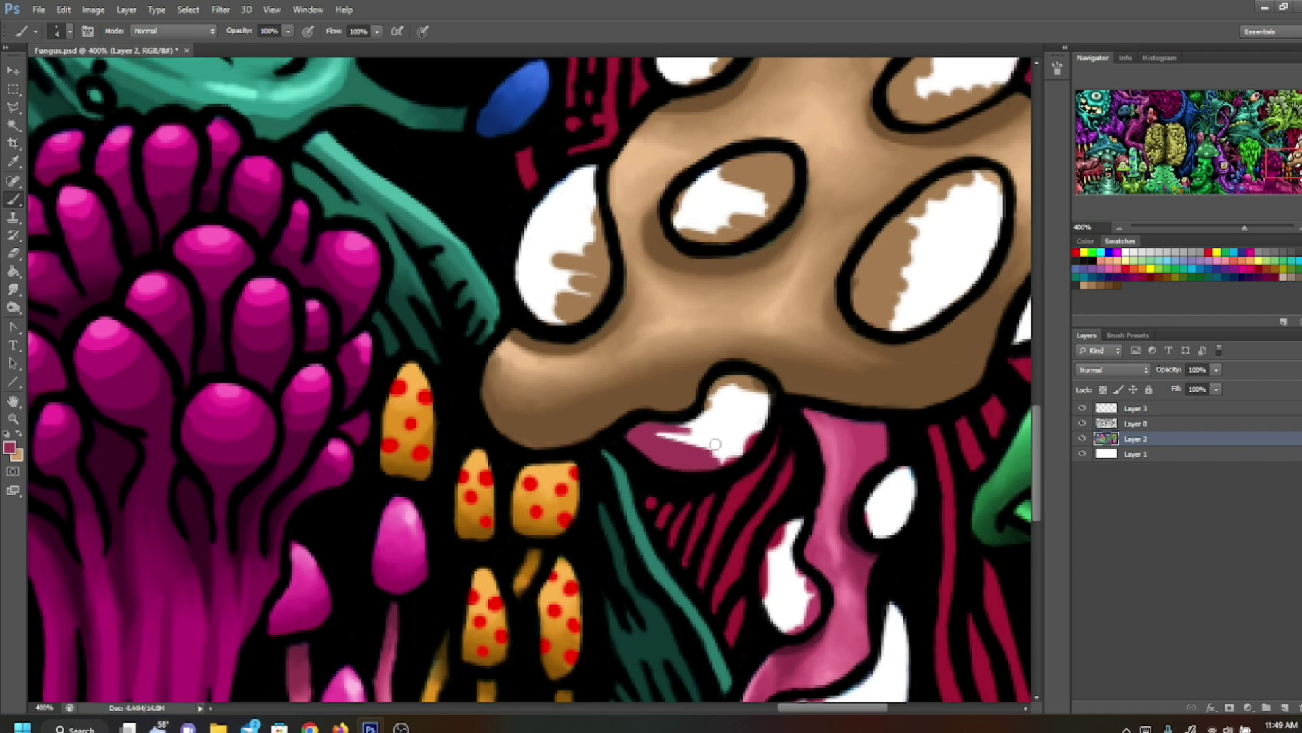
pyautogui.moveTo(654, 440)
pyautogui.mouseDown()
pyautogui.moveTo(736, 380)
pyautogui.moveTo(774, 392)
pyautogui.moveTo(771, 407)
pyautogui.mouseUp()
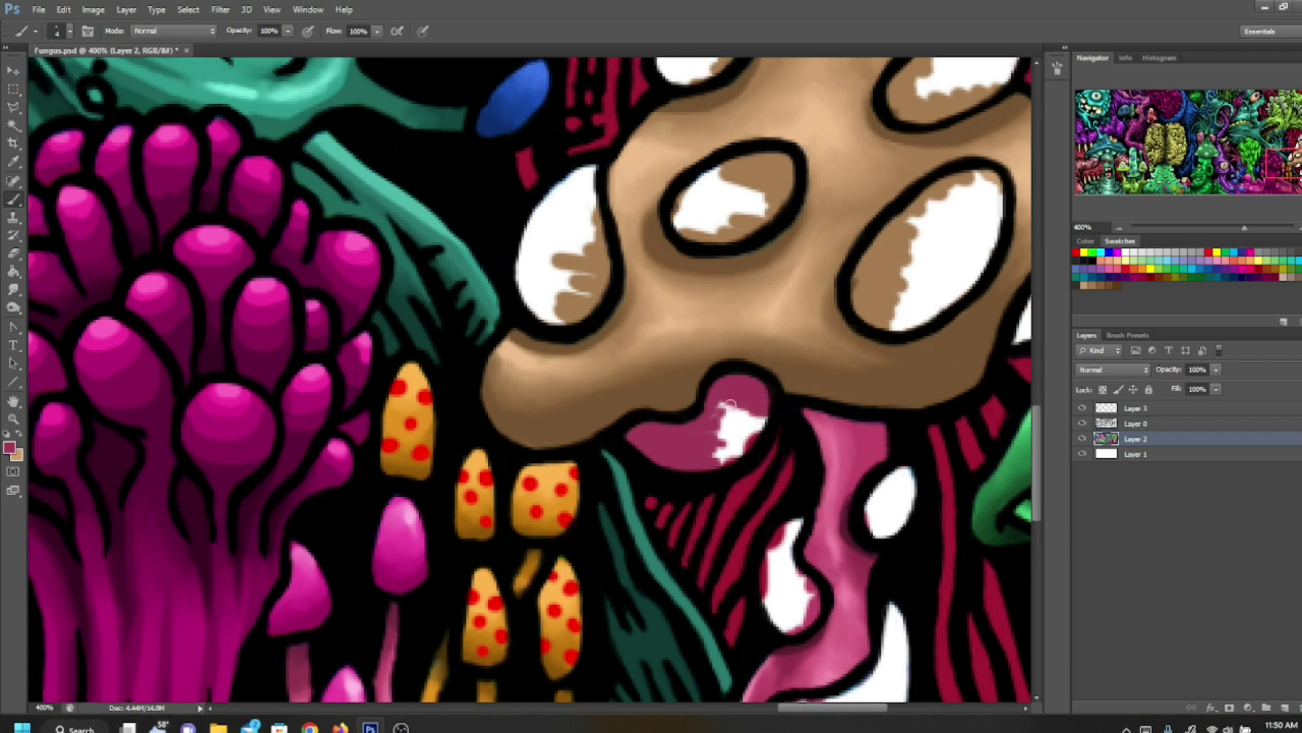
pyautogui.moveTo(717, 397)
pyautogui.mouseDown()
pyautogui.moveTo(753, 421)
pyautogui.moveTo(760, 434)
pyautogui.moveTo(739, 448)
pyautogui.moveTo(750, 449)
pyautogui.moveTo(739, 434)
pyautogui.moveTo(750, 424)
pyautogui.moveTo(715, 431)
pyautogui.moveTo(731, 401)
pyautogui.mouseUp()
# Step: Zoom out to 300% and brush the dark pink over the teardrop-shaped spot on the fungus cap's left edge
pyautogui.click(1119, 229)
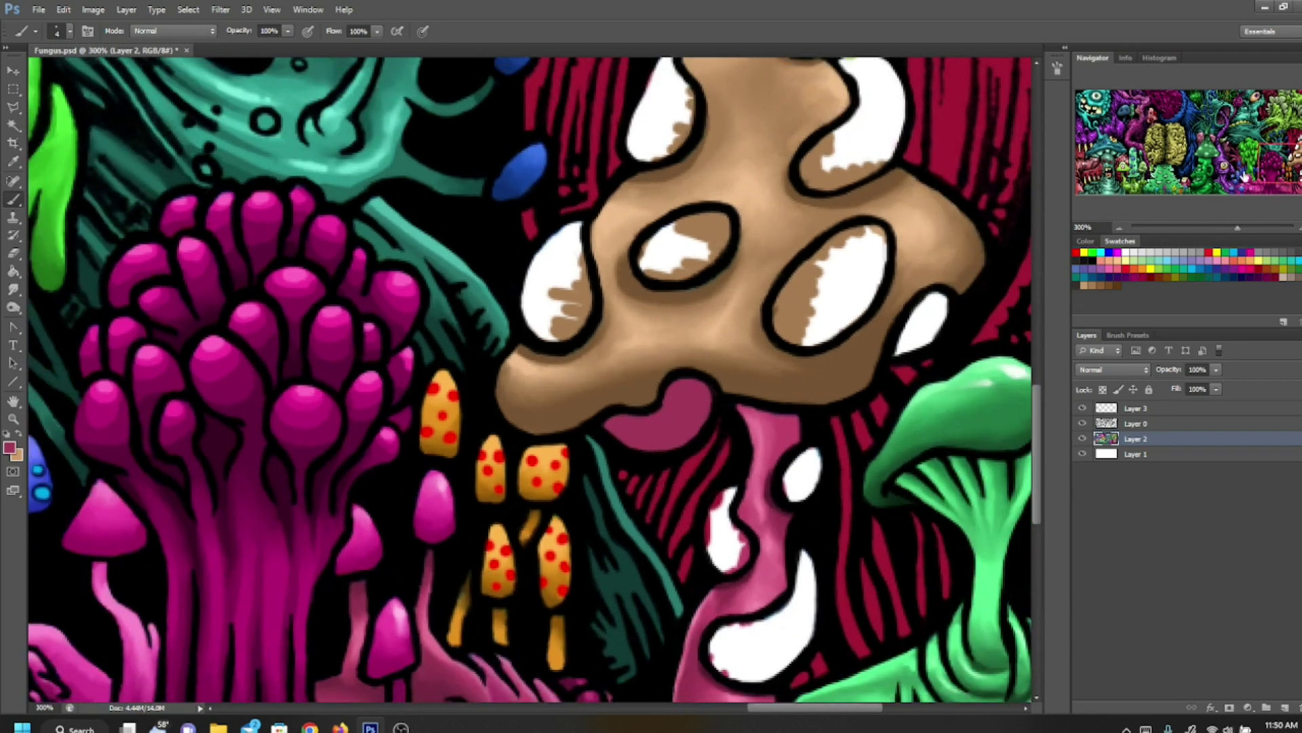
pyautogui.moveTo(1283, 159); pyautogui.dragTo(1284, 165)
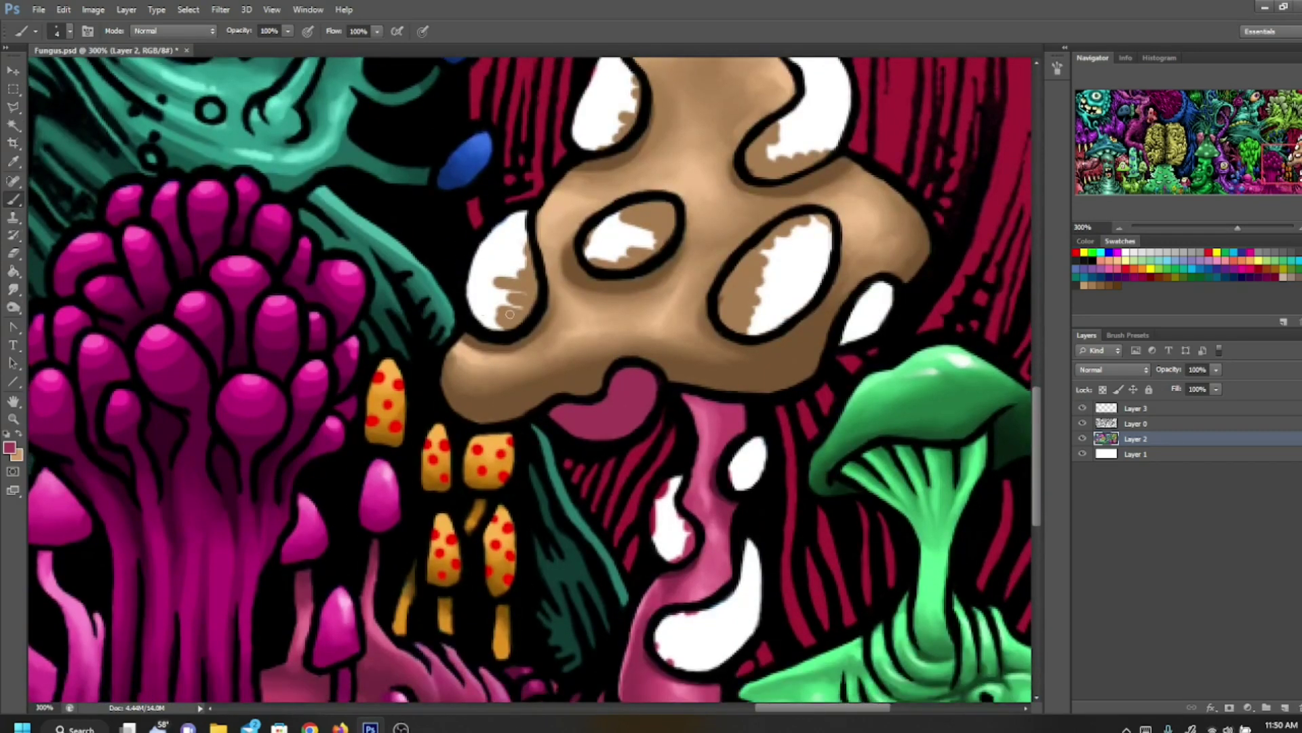
pyautogui.moveTo(474, 305); pyautogui.dragTo(501, 333)
pyautogui.moveTo(470, 288); pyautogui.dragTo(506, 327)
pyautogui.moveTo(516, 216)
pyautogui.mouseDown()
pyautogui.moveTo(468, 268)
pyautogui.moveTo(522, 219)
pyautogui.mouseUp()
pyautogui.moveTo(471, 273)
pyautogui.mouseDown()
pyautogui.moveTo(481, 258)
pyautogui.moveTo(485, 292)
pyautogui.moveTo(487, 253)
pyautogui.moveTo(496, 285)
pyautogui.moveTo(504, 247)
pyautogui.moveTo(510, 278)
pyautogui.moveTo(506, 234)
pyautogui.moveTo(519, 274)
pyautogui.moveTo(520, 228)
pyautogui.mouseUp()
pyautogui.moveTo(527, 275)
pyautogui.mouseDown()
pyautogui.moveTo(517, 322)
pyautogui.moveTo(539, 289)
pyautogui.moveTo(514, 327)
pyautogui.moveTo(525, 295)
pyautogui.moveTo(509, 306)
pyautogui.moveTo(487, 283)
pyautogui.mouseUp()
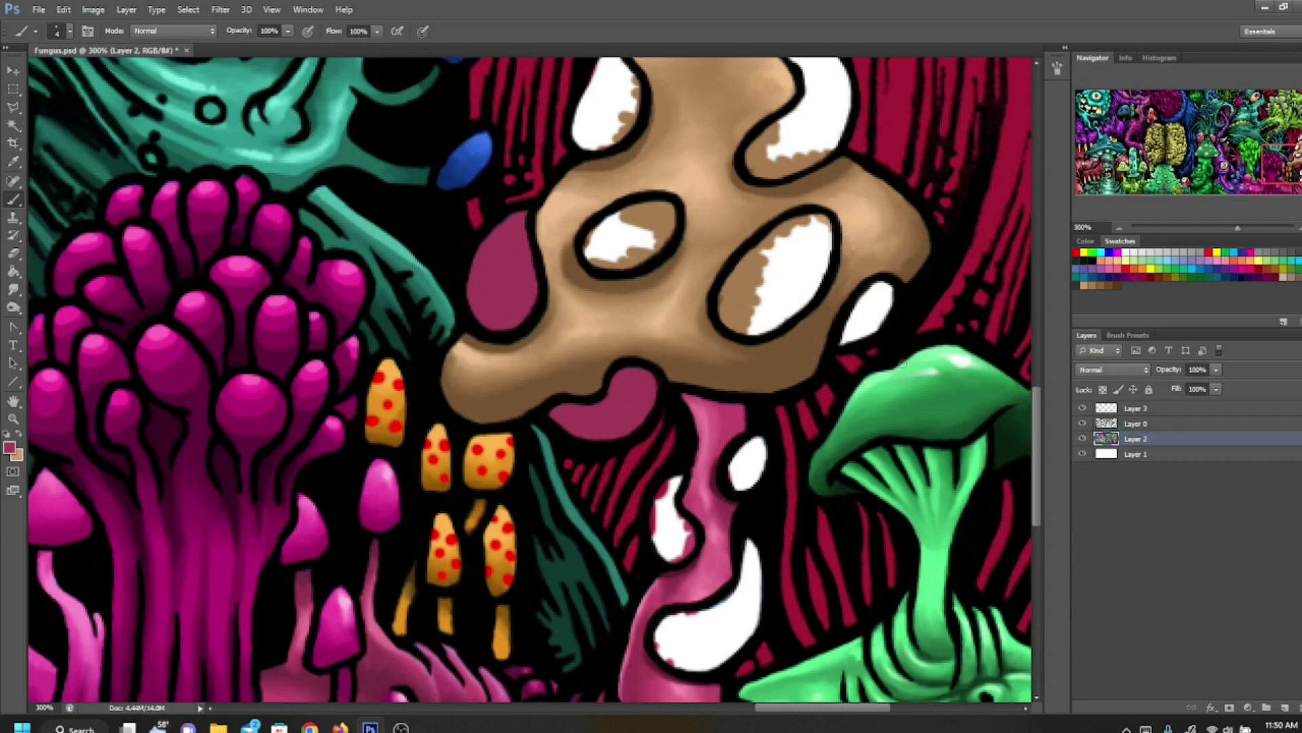
# Step: Pick the dark purple #5e0b3b from the magenta mushroom cluster and paint over the curved spot on the cap's lower edge
pyautogui.click(19, 434)
pyautogui.click(9, 448)
pyautogui.click(136, 432)
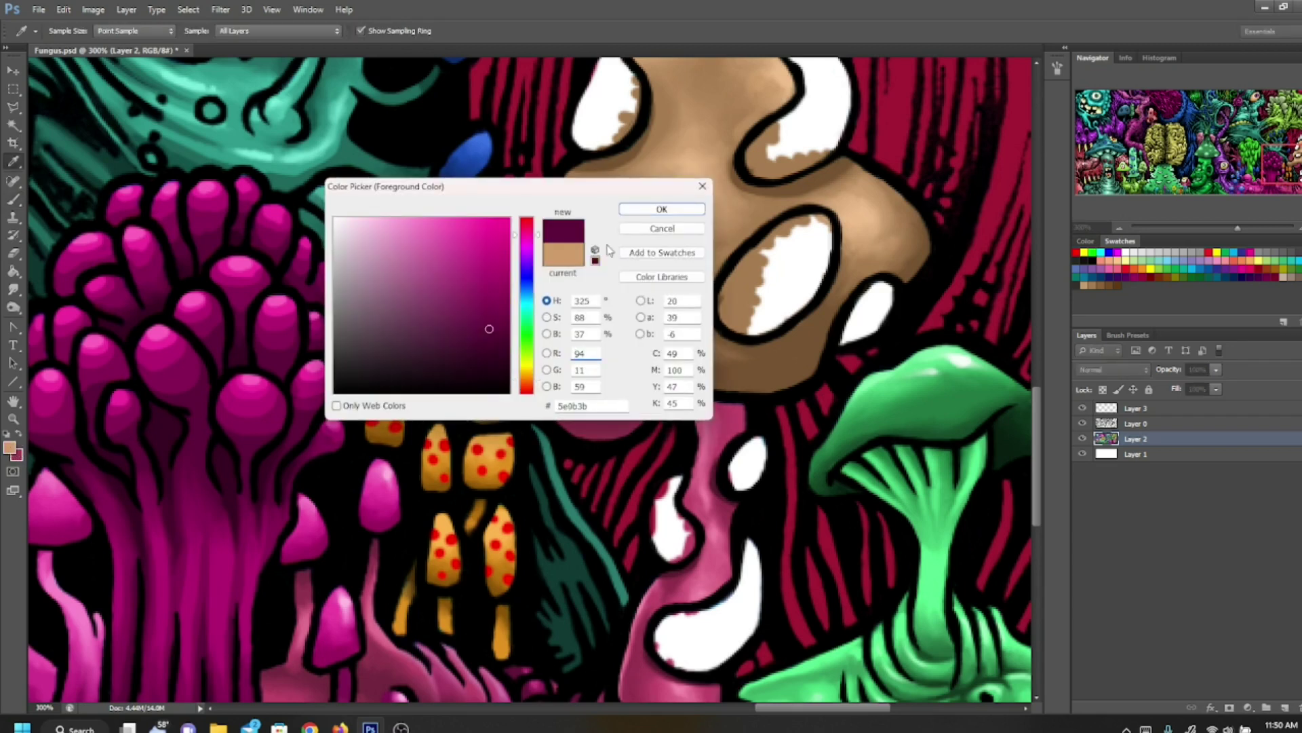
pyautogui.click(637, 214)
pyautogui.press('b')
pyautogui.moveTo(577, 422)
pyautogui.mouseDown()
pyautogui.moveTo(556, 419)
pyautogui.moveTo(591, 436)
pyautogui.moveTo(553, 412)
pyautogui.moveTo(620, 413)
pyautogui.moveTo(552, 412)
pyautogui.moveTo(631, 430)
pyautogui.moveTo(641, 407)
pyautogui.moveTo(624, 397)
pyautogui.moveTo(649, 384)
pyautogui.moveTo(604, 397)
pyautogui.moveTo(647, 374)
pyautogui.mouseUp()
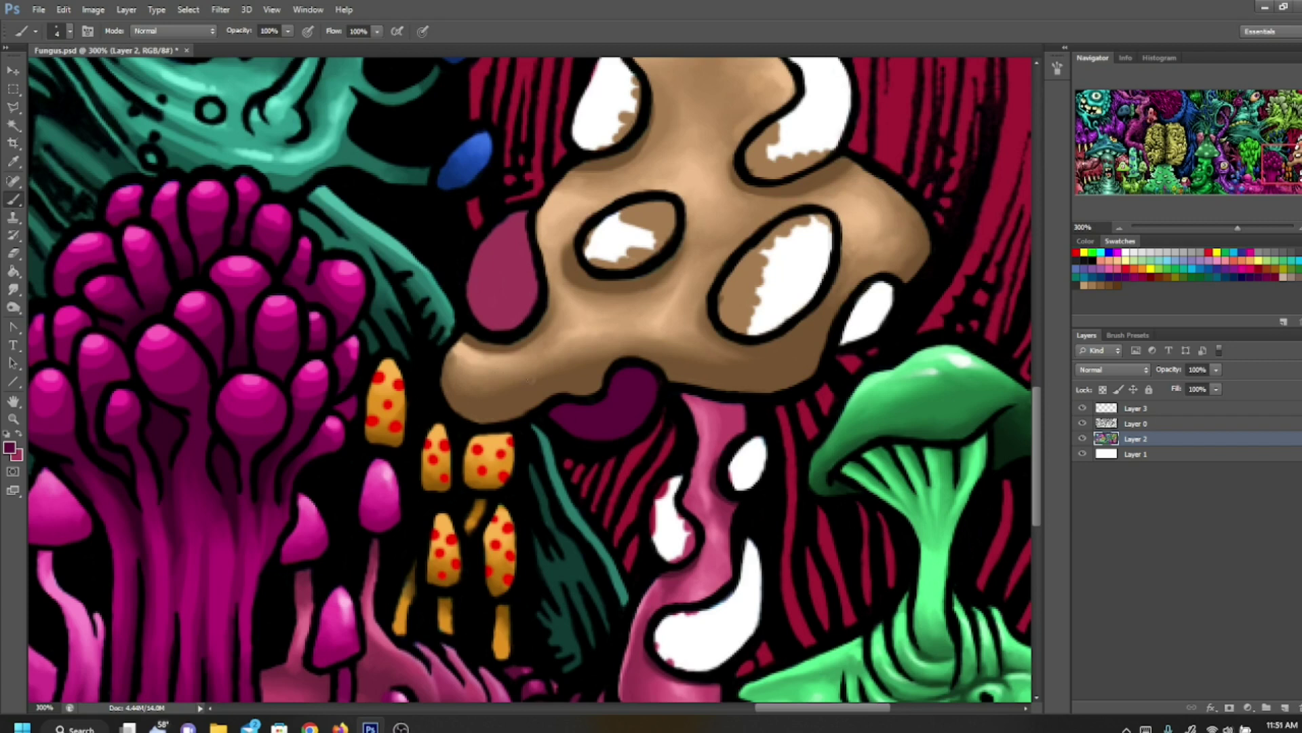
# Step: Fill the cap's left-edge spot, small central oval spot and lower-right edge spot with the dark purple
pyautogui.moveTo(487, 244)
pyautogui.mouseDown()
pyautogui.moveTo(512, 220)
pyautogui.moveTo(499, 237)
pyautogui.moveTo(512, 227)
pyautogui.moveTo(519, 244)
pyautogui.moveTo(526, 228)
pyautogui.moveTo(536, 279)
pyautogui.moveTo(514, 241)
pyautogui.moveTo(505, 250)
pyautogui.mouseUp()
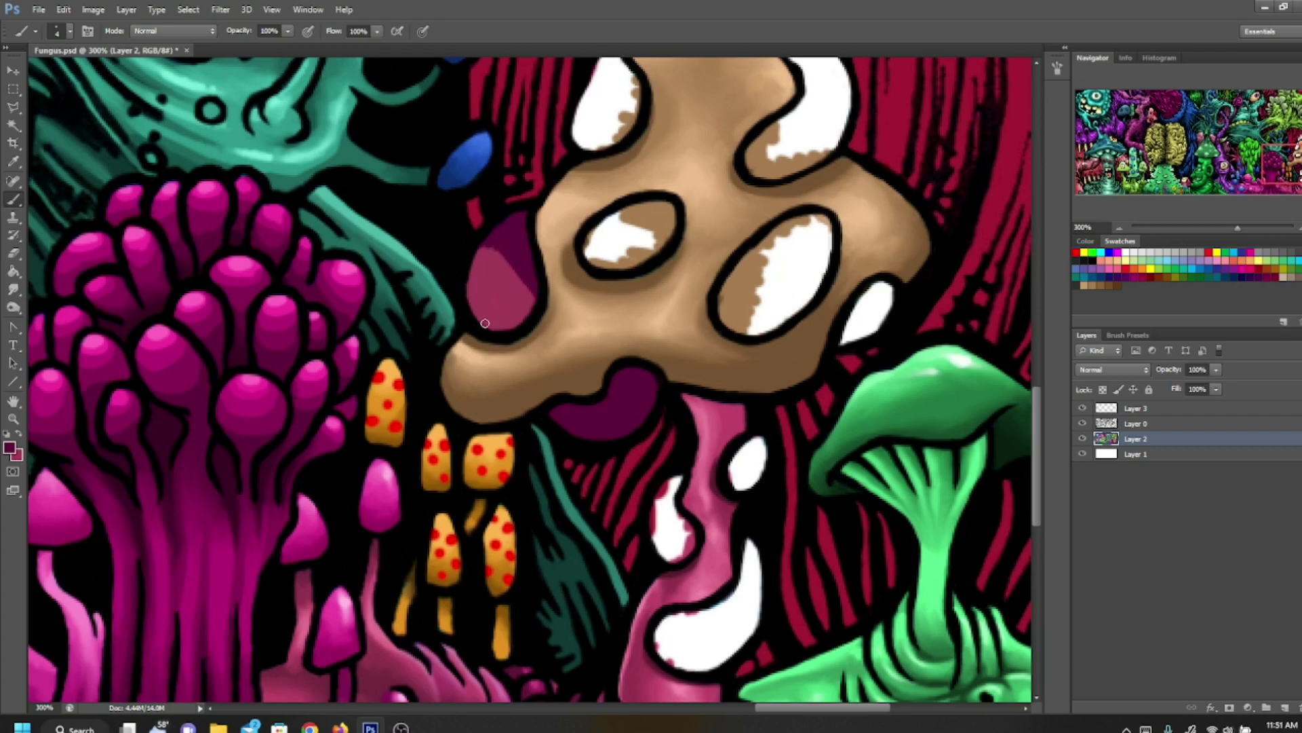
pyautogui.moveTo(482, 324)
pyautogui.mouseDown()
pyautogui.moveTo(474, 307)
pyautogui.moveTo(516, 326)
pyautogui.moveTo(479, 278)
pyautogui.moveTo(505, 319)
pyautogui.moveTo(519, 312)
pyautogui.moveTo(489, 245)
pyautogui.mouseUp()
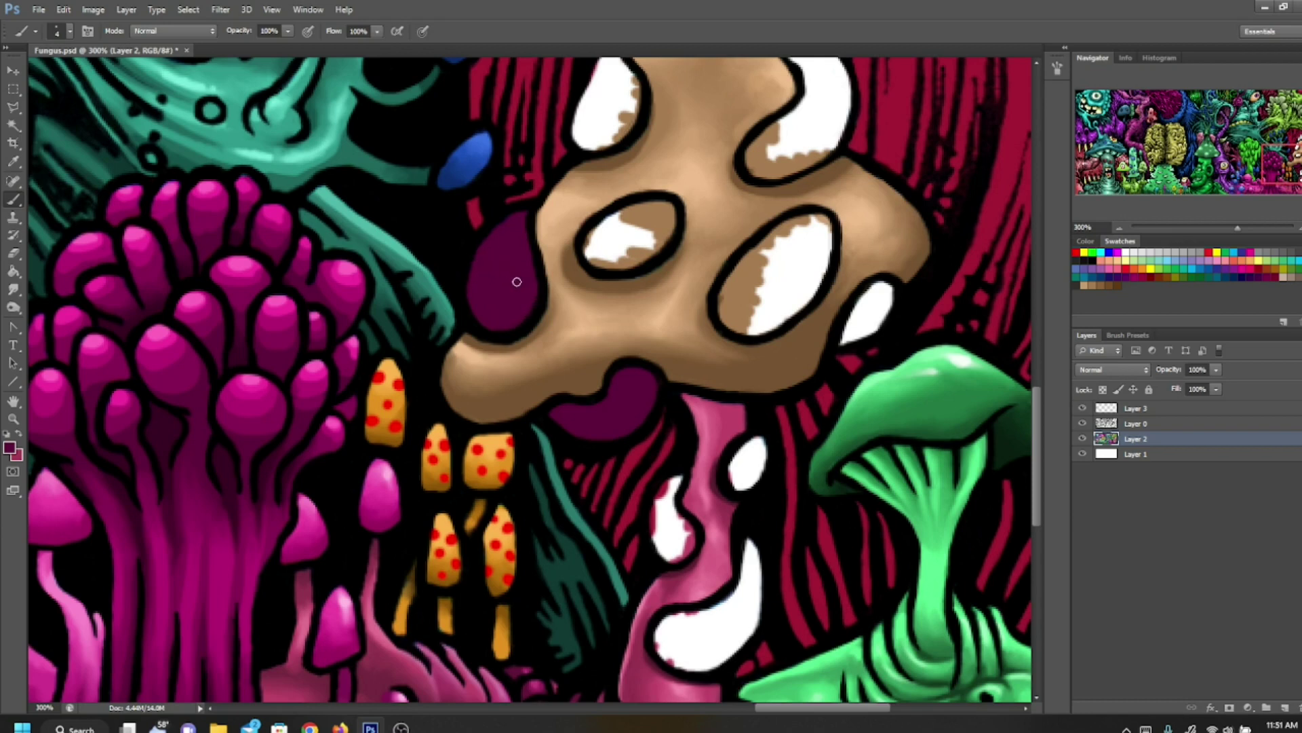
pyautogui.moveTo(590, 245)
pyautogui.mouseDown()
pyautogui.moveTo(601, 268)
pyautogui.moveTo(589, 243)
pyautogui.moveTo(631, 212)
pyautogui.moveTo(591, 226)
pyautogui.moveTo(623, 270)
pyautogui.moveTo(641, 243)
pyautogui.moveTo(676, 247)
pyautogui.moveTo(617, 255)
pyautogui.moveTo(668, 227)
pyautogui.moveTo(614, 248)
pyautogui.moveTo(649, 215)
pyautogui.moveTo(604, 234)
pyautogui.moveTo(628, 212)
pyautogui.moveTo(661, 204)
pyautogui.moveTo(674, 216)
pyautogui.moveTo(655, 209)
pyautogui.mouseUp()
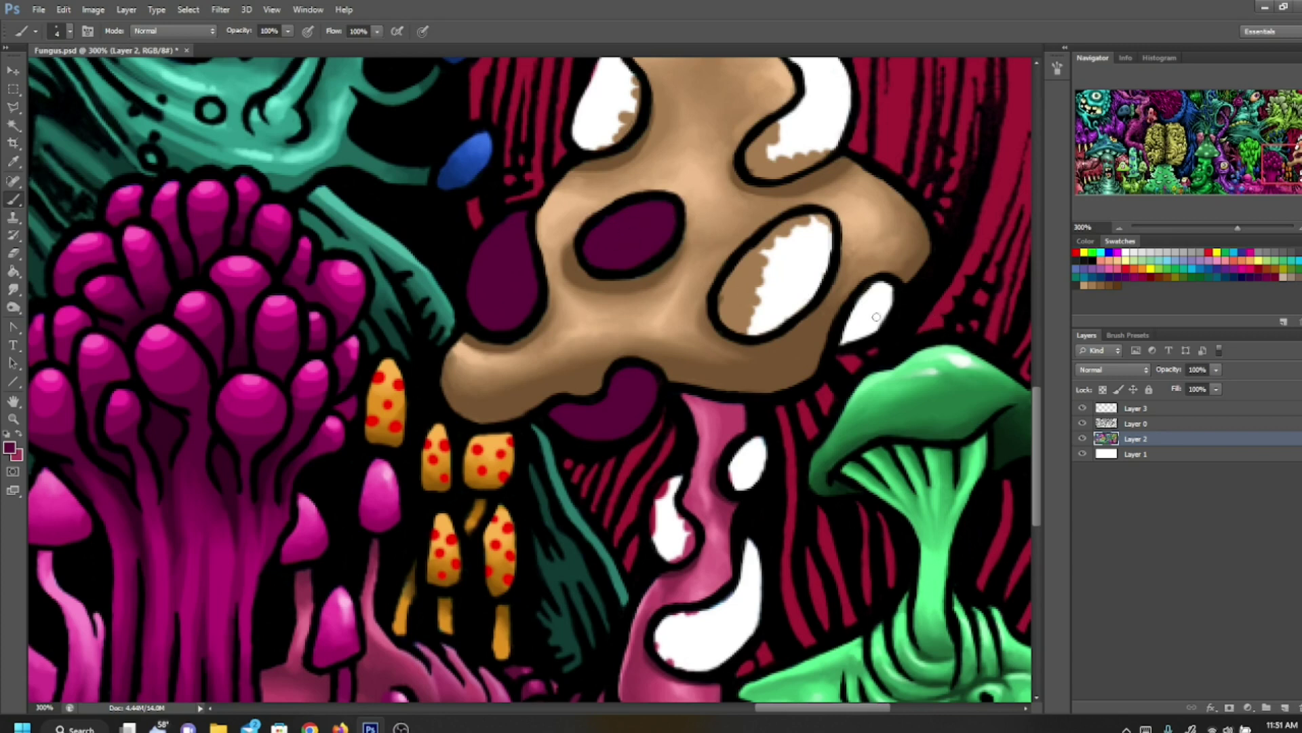
pyautogui.moveTo(844, 337)
pyautogui.mouseDown()
pyautogui.moveTo(862, 331)
pyautogui.moveTo(845, 342)
pyautogui.moveTo(877, 287)
pyautogui.moveTo(884, 305)
pyautogui.moveTo(882, 293)
pyautogui.moveTo(858, 333)
pyautogui.mouseUp()
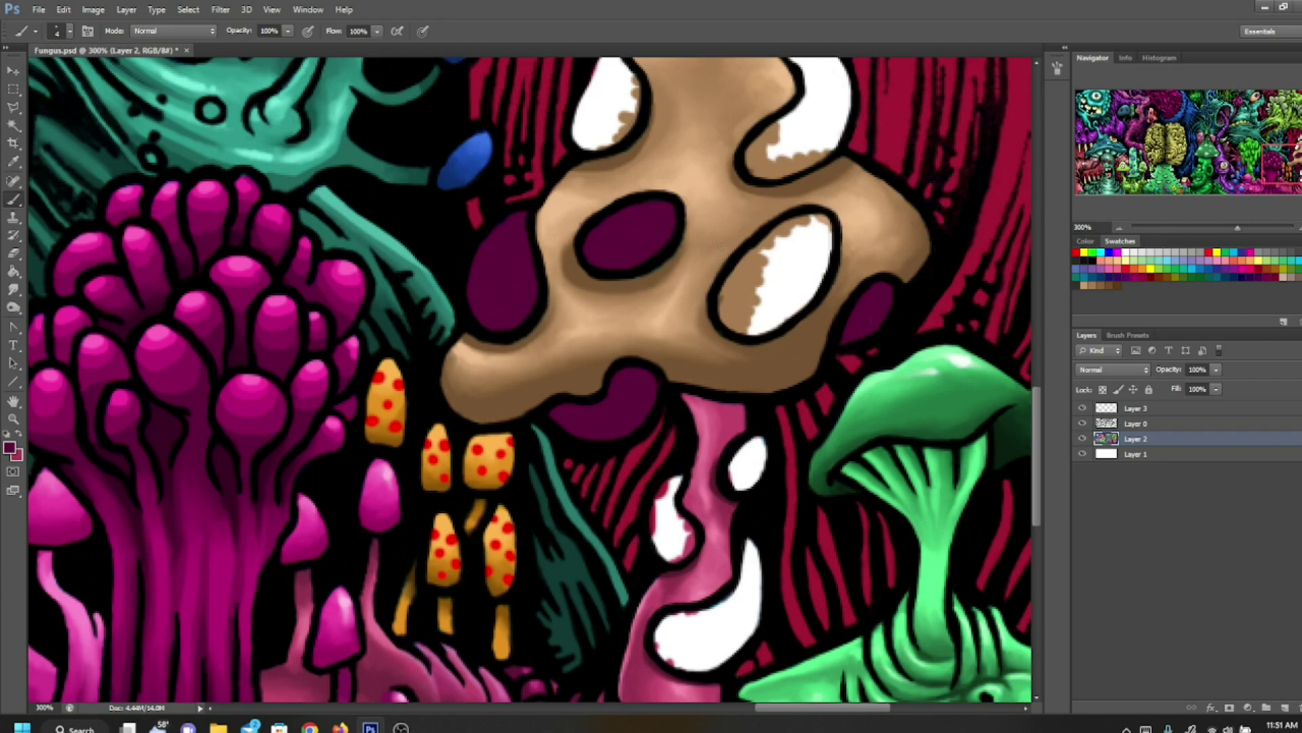
pyautogui.moveTo(1287, 164); pyautogui.dragTo(1288, 169)
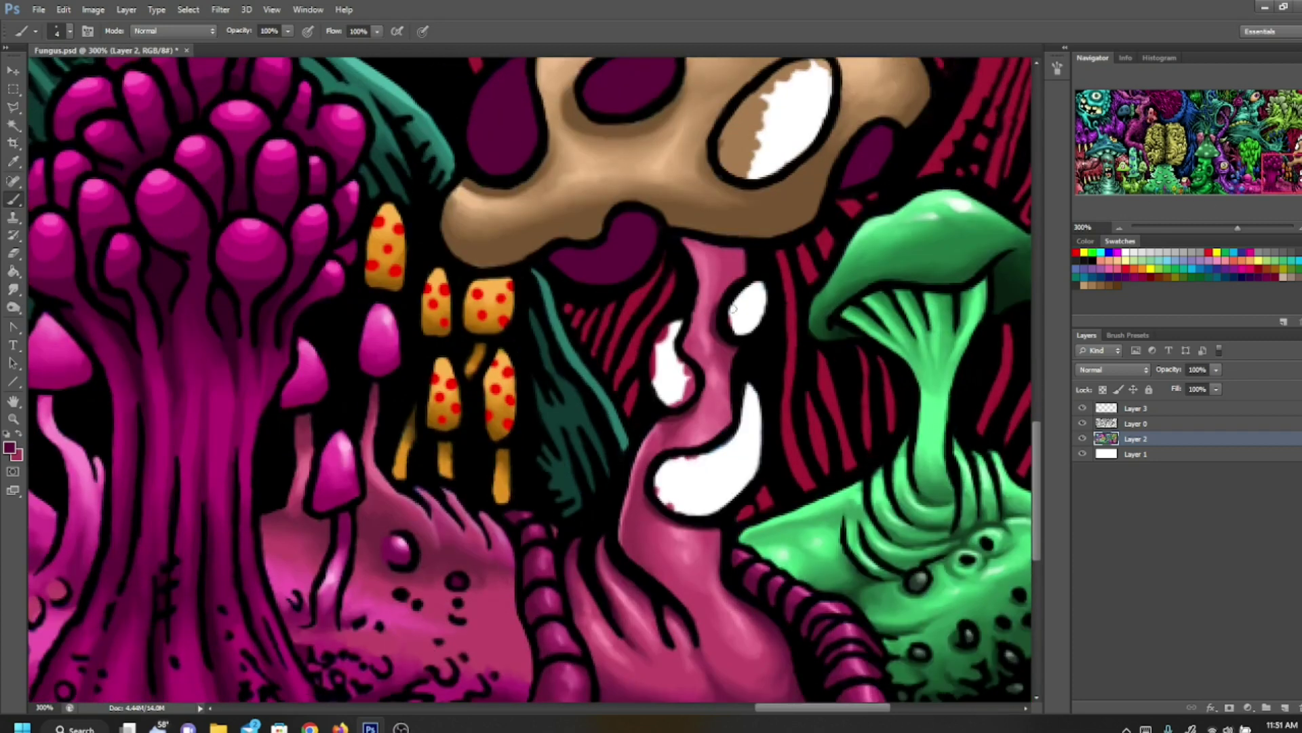
# Step: Brush the dark purple over the two small white spots on either side of the brown fungus's upper stem
pyautogui.moveTo(732, 307)
pyautogui.mouseDown()
pyautogui.moveTo(729, 327)
pyautogui.moveTo(736, 299)
pyautogui.moveTo(743, 330)
pyautogui.moveTo(753, 292)
pyautogui.moveTo(757, 322)
pyautogui.moveTo(760, 285)
pyautogui.moveTo(765, 296)
pyautogui.mouseUp()
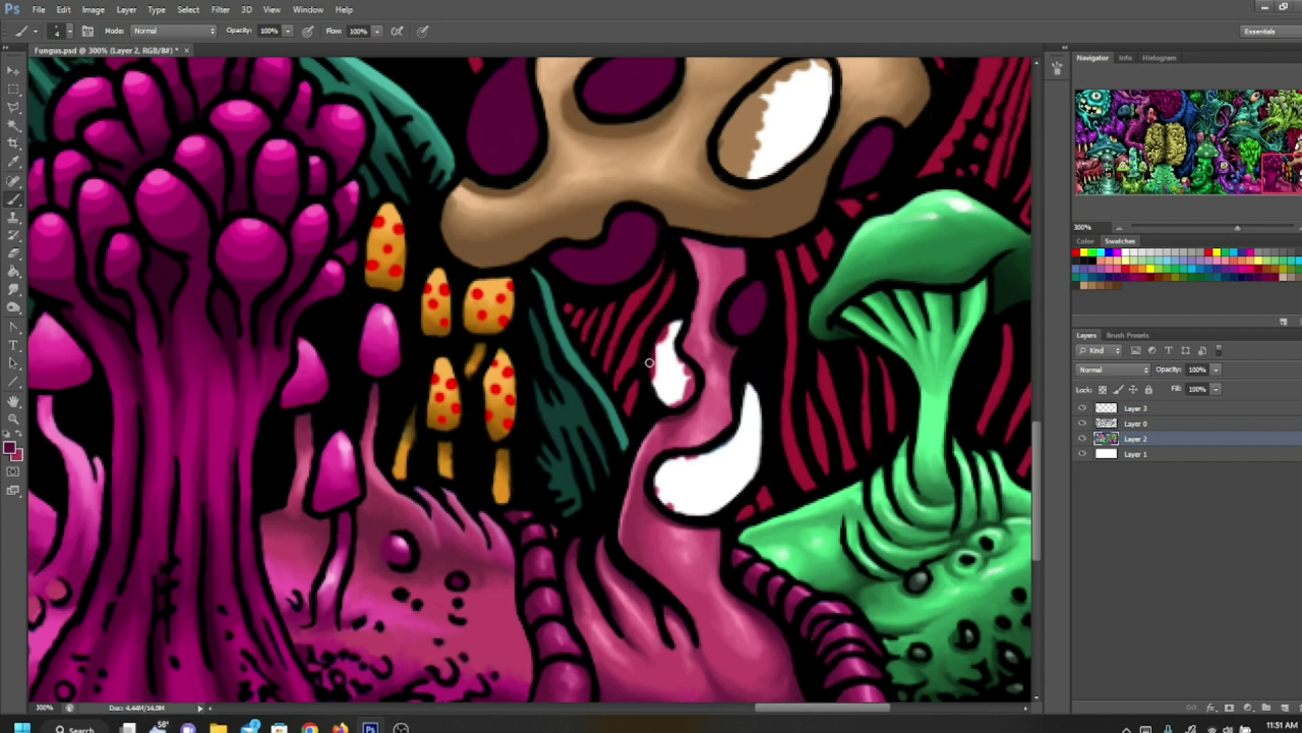
pyautogui.moveTo(652, 369)
pyautogui.mouseDown()
pyautogui.moveTo(664, 329)
pyautogui.moveTo(655, 359)
pyautogui.moveTo(672, 338)
pyautogui.mouseUp()
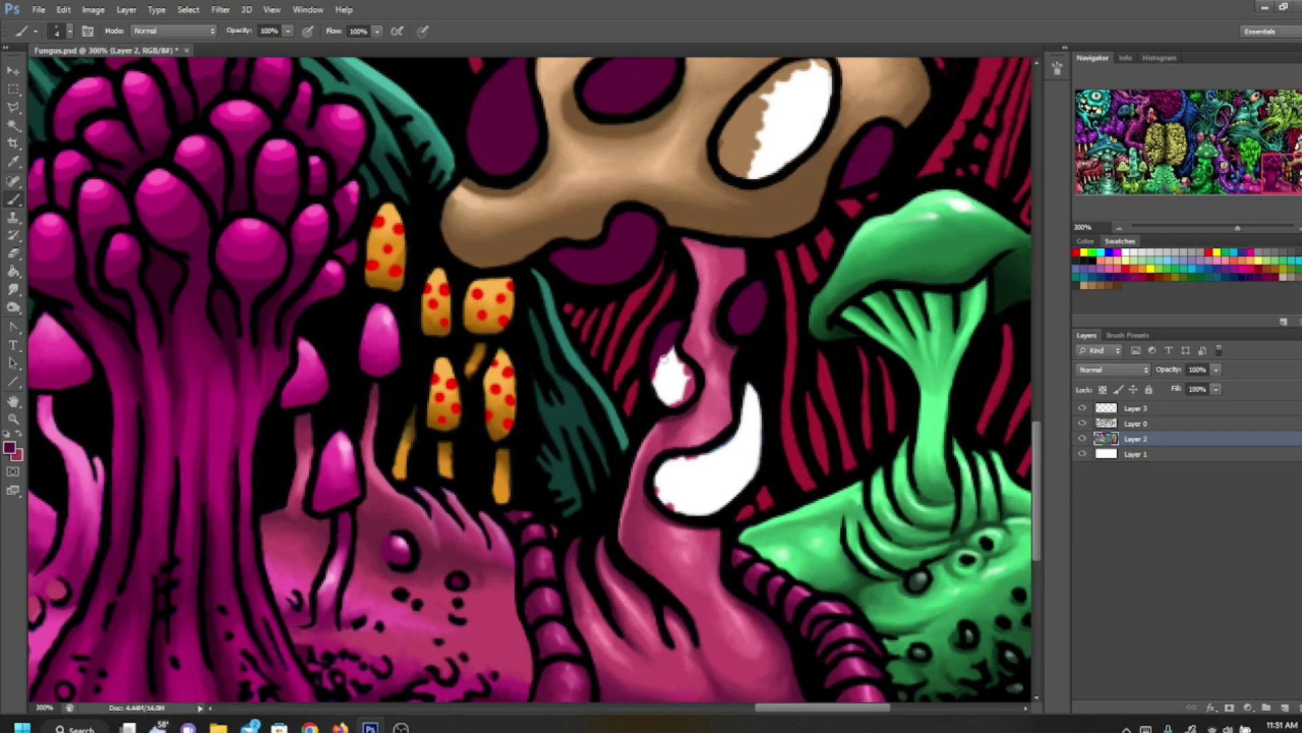
pyautogui.moveTo(662, 399)
pyautogui.mouseDown()
pyautogui.moveTo(659, 383)
pyautogui.moveTo(672, 393)
pyautogui.mouseUp()
pyautogui.moveTo(674, 357)
pyautogui.mouseDown()
pyautogui.moveTo(669, 392)
pyautogui.moveTo(694, 386)
pyautogui.mouseUp()
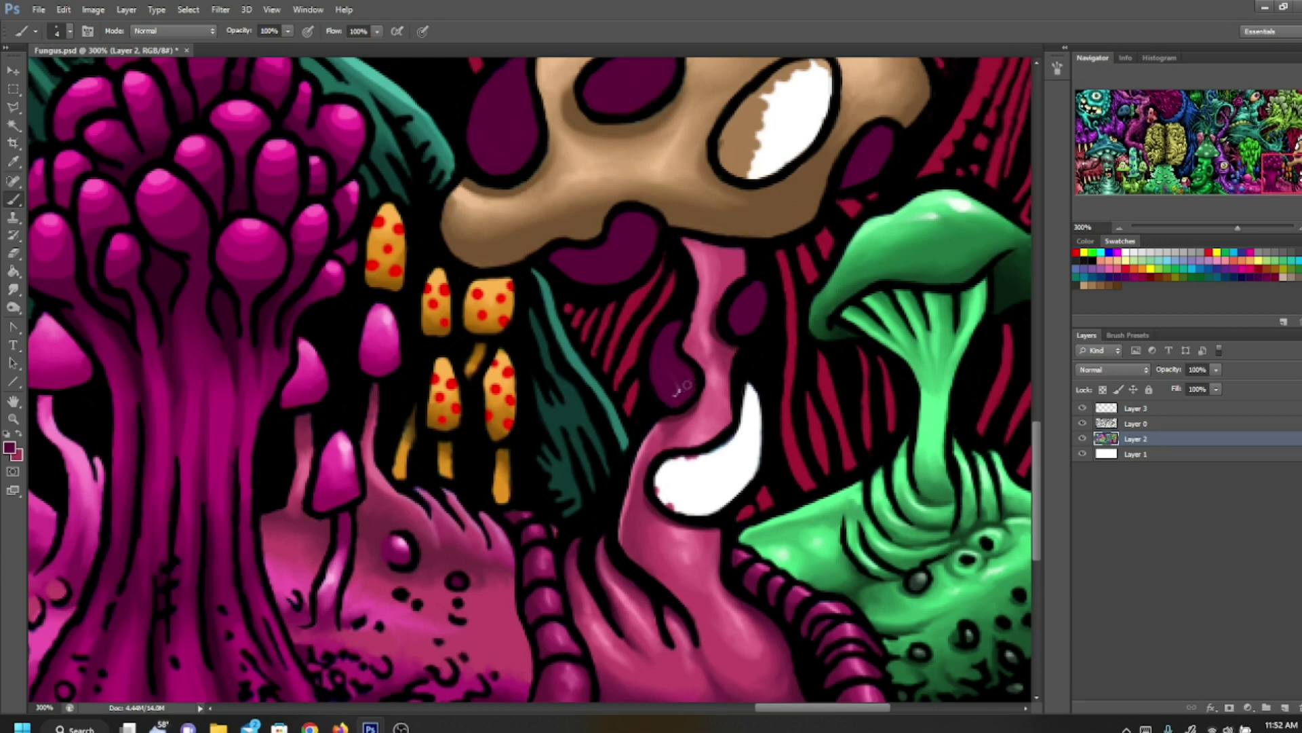
# Step: Set the brush size to 5 px and fill the large curved white spot on the lower stem with dark purple
pyautogui.moveTo(665, 508)
pyautogui.mouseDown()
pyautogui.moveTo(712, 510)
pyautogui.moveTo(659, 475)
pyautogui.moveTo(663, 460)
pyautogui.moveTo(663, 472)
pyautogui.mouseUp()
pyautogui.click(68, 31)
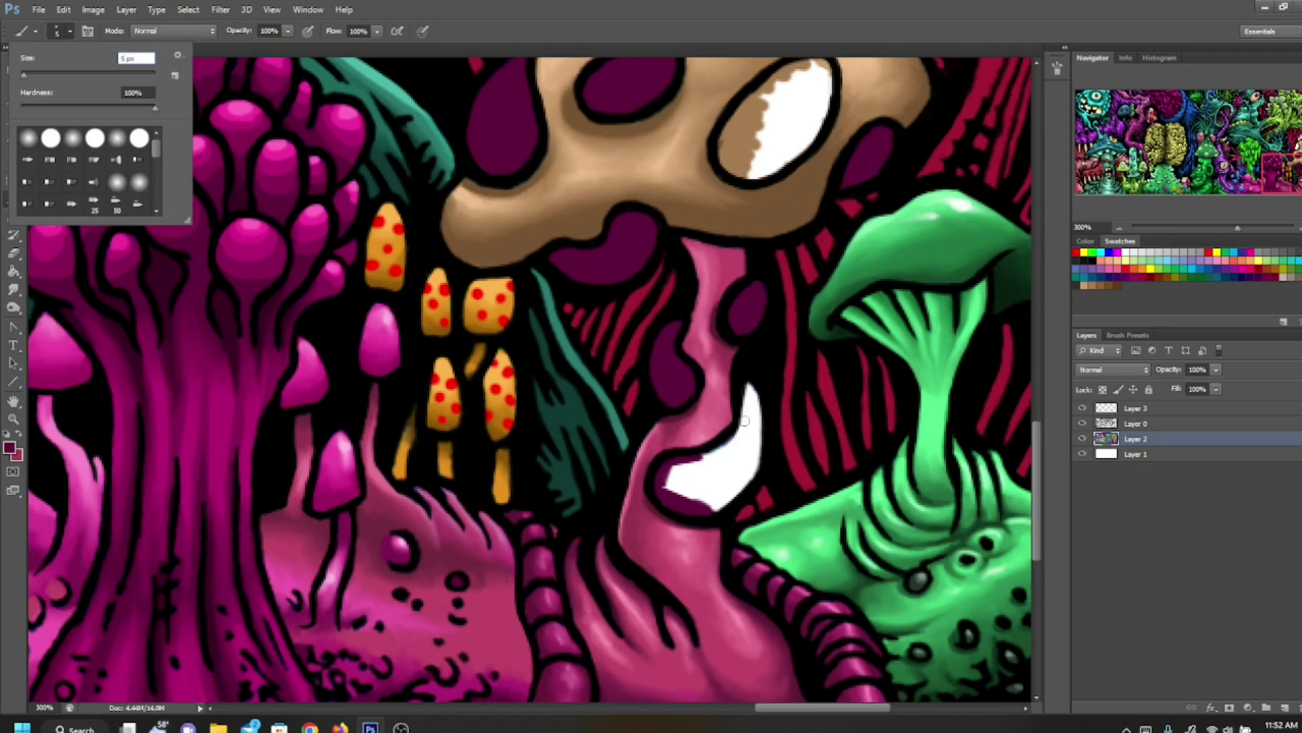
pyautogui.moveTo(702, 500)
pyautogui.mouseDown()
pyautogui.moveTo(739, 495)
pyautogui.moveTo(719, 505)
pyautogui.moveTo(746, 485)
pyautogui.moveTo(735, 479)
pyautogui.mouseUp()
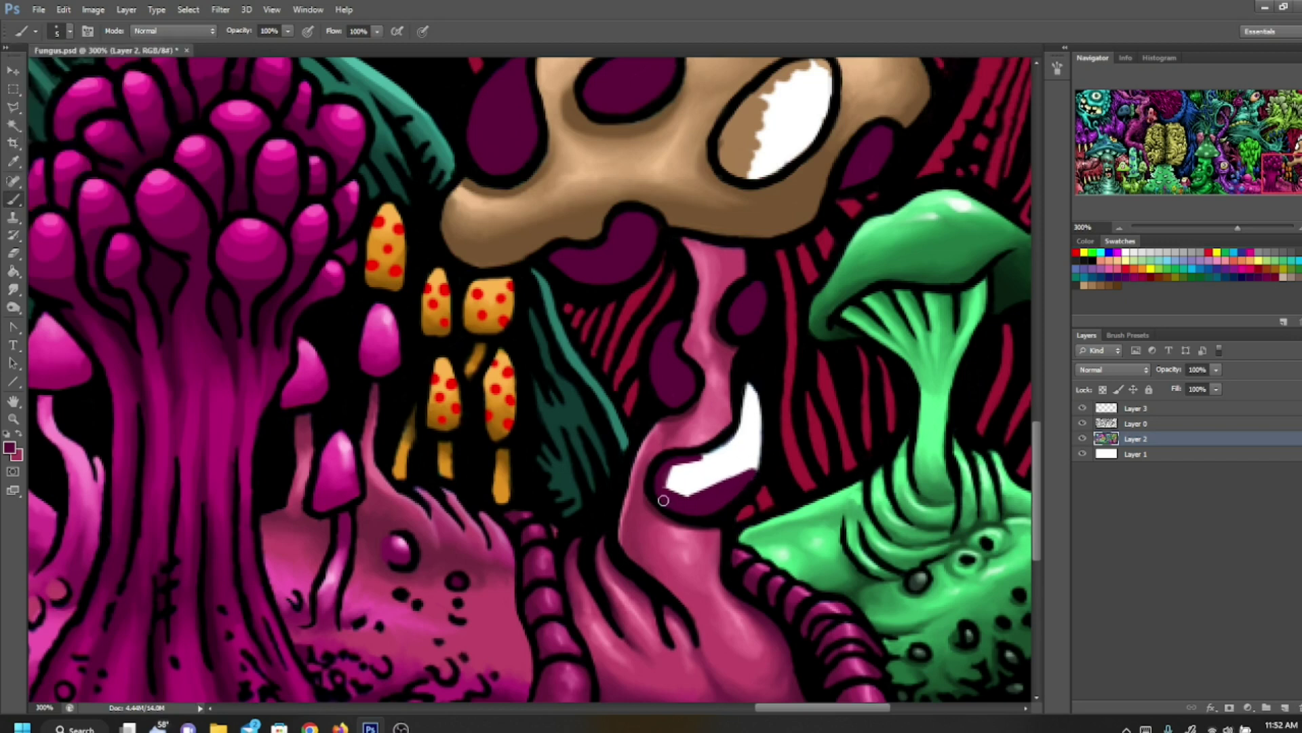
pyautogui.moveTo(662, 499)
pyautogui.mouseDown()
pyautogui.moveTo(716, 492)
pyautogui.moveTo(720, 474)
pyautogui.moveTo(670, 466)
pyautogui.moveTo(724, 457)
pyautogui.moveTo(714, 453)
pyautogui.moveTo(750, 388)
pyautogui.moveTo(744, 434)
pyautogui.moveTo(759, 418)
pyautogui.moveTo(740, 451)
pyautogui.moveTo(743, 437)
pyautogui.mouseUp()
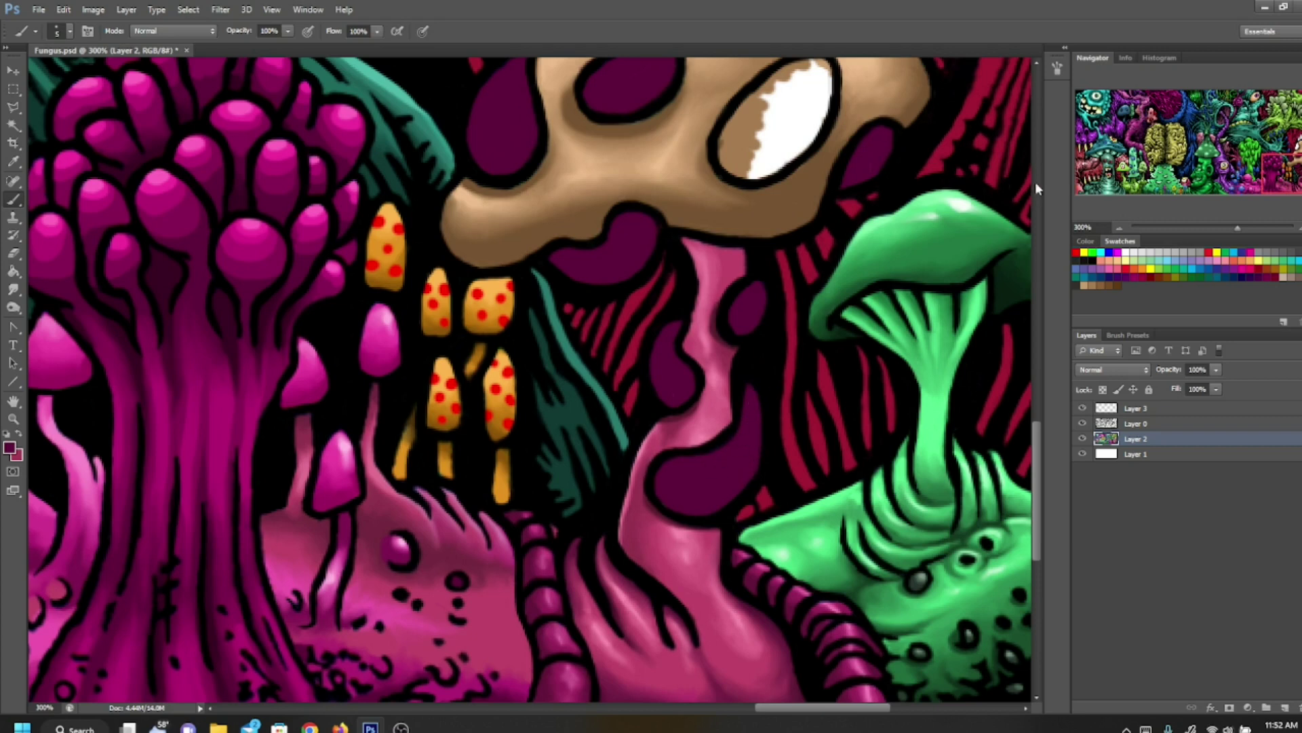
# Step: Fill the cap's remaining upper spots, the curved spot on its right edge and the large oval spot with dark purple
pyautogui.moveTo(1291, 175); pyautogui.dragTo(1288, 163)
pyautogui.moveTo(712, 160)
pyautogui.mouseDown()
pyautogui.moveTo(746, 180)
pyautogui.moveTo(729, 166)
pyautogui.moveTo(748, 161)
pyautogui.moveTo(716, 150)
pyautogui.moveTo(751, 166)
pyautogui.moveTo(744, 146)
pyautogui.mouseUp()
pyautogui.moveTo(572, 272)
pyautogui.mouseDown()
pyautogui.moveTo(577, 286)
pyautogui.moveTo(583, 231)
pyautogui.moveTo(604, 197)
pyautogui.moveTo(600, 234)
pyautogui.moveTo(608, 187)
pyautogui.moveTo(638, 231)
pyautogui.moveTo(634, 272)
pyautogui.moveTo(604, 291)
pyautogui.moveTo(626, 230)
pyautogui.moveTo(582, 267)
pyautogui.mouseUp()
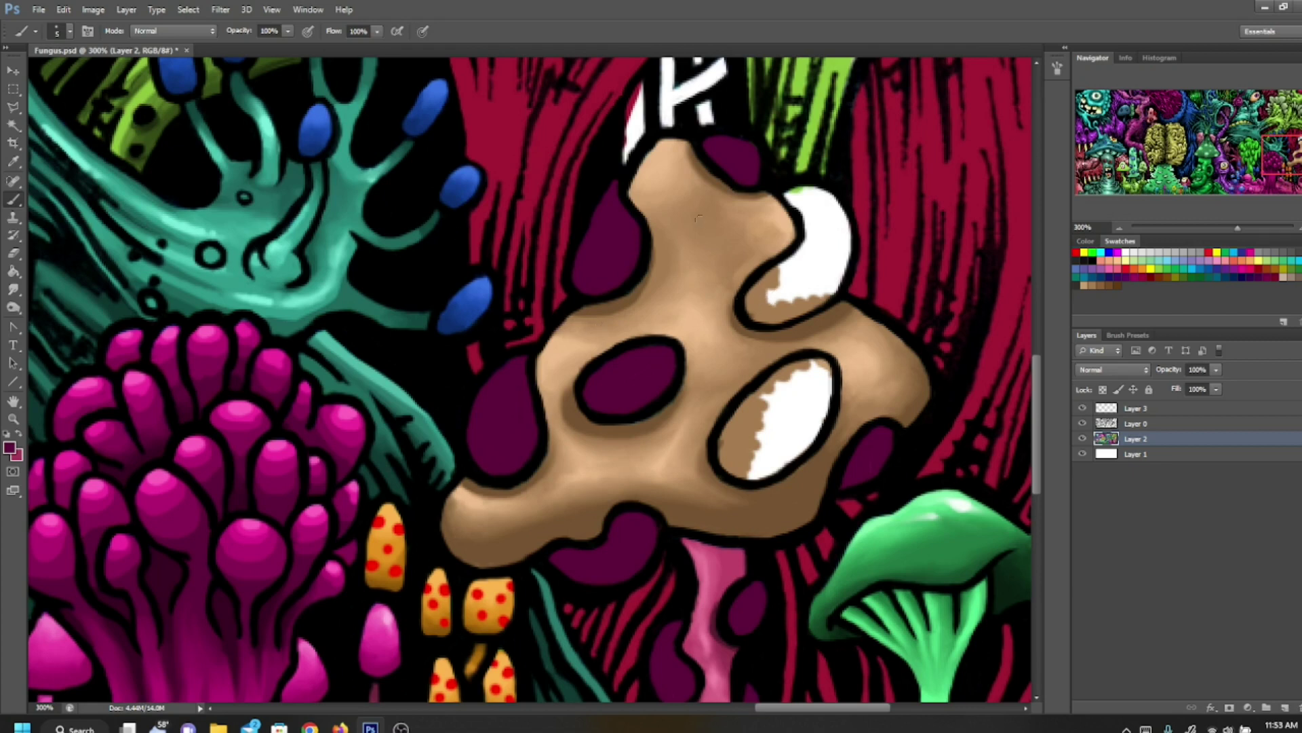
pyautogui.moveTo(804, 208)
pyautogui.mouseDown()
pyautogui.moveTo(807, 222)
pyautogui.moveTo(814, 197)
pyautogui.moveTo(829, 198)
pyautogui.moveTo(810, 209)
pyautogui.moveTo(811, 254)
pyautogui.moveTo(817, 234)
pyautogui.moveTo(829, 251)
pyautogui.moveTo(839, 206)
pyautogui.mouseUp()
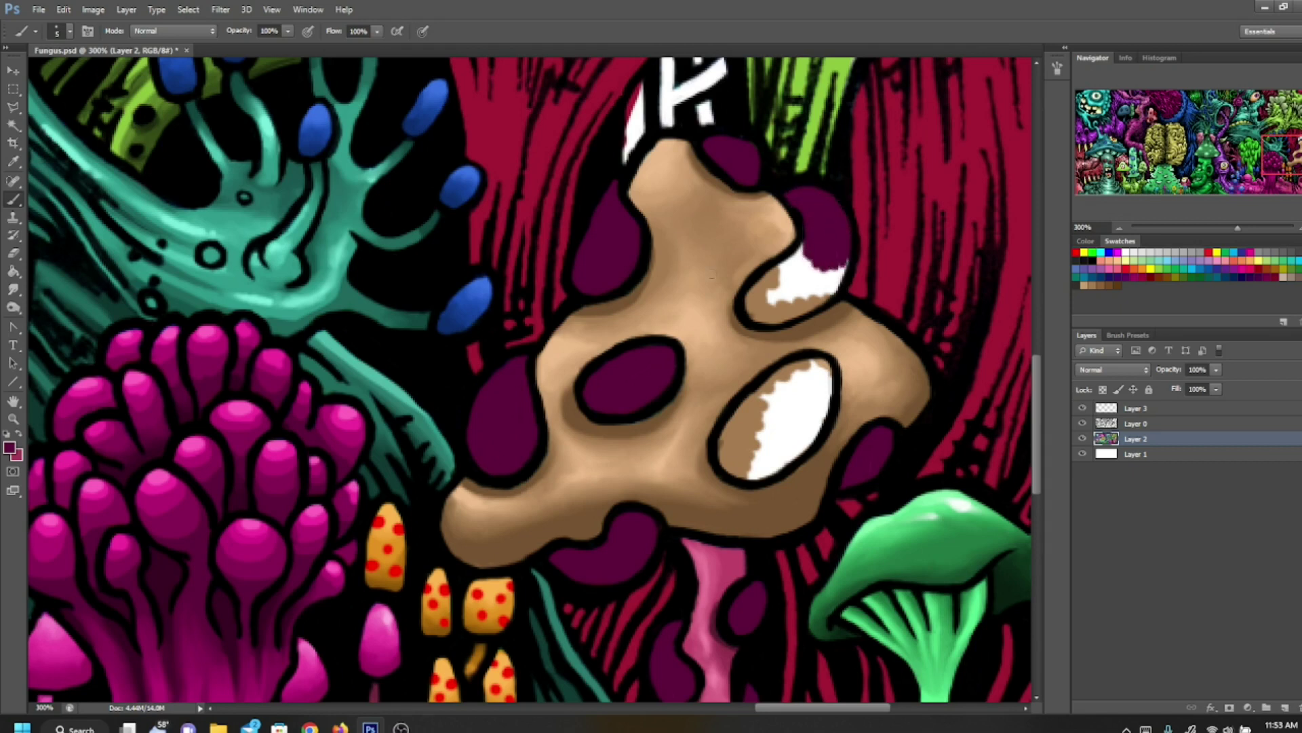
pyautogui.moveTo(752, 296)
pyautogui.mouseDown()
pyautogui.moveTo(814, 238)
pyautogui.moveTo(749, 306)
pyautogui.moveTo(787, 319)
pyautogui.moveTo(755, 316)
pyautogui.moveTo(770, 302)
pyautogui.moveTo(758, 296)
pyautogui.moveTo(824, 301)
pyautogui.moveTo(848, 253)
pyautogui.moveTo(787, 308)
pyautogui.moveTo(804, 281)
pyautogui.moveTo(776, 302)
pyautogui.moveTo(773, 279)
pyautogui.moveTo(792, 268)
pyautogui.mouseUp()
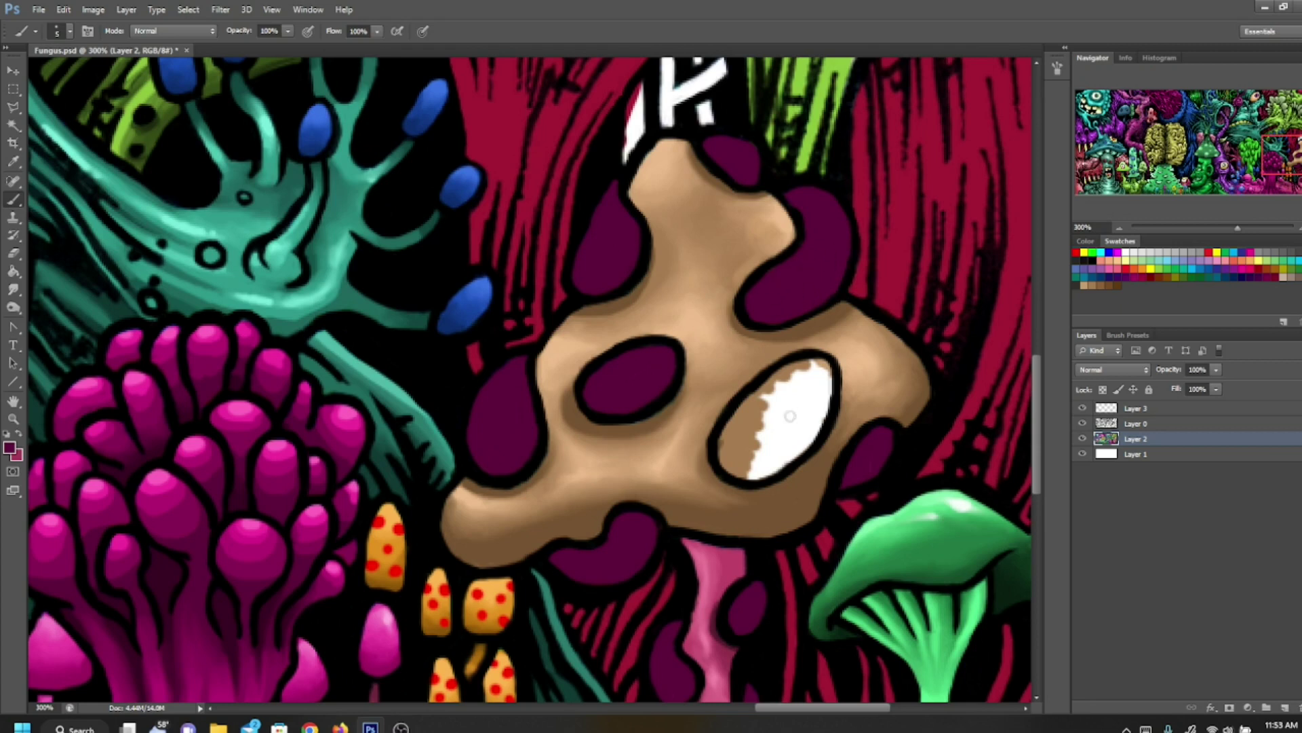
pyautogui.moveTo(729, 455)
pyautogui.mouseDown()
pyautogui.moveTo(722, 445)
pyautogui.moveTo(747, 478)
pyautogui.moveTo(724, 461)
pyautogui.moveTo(734, 419)
pyautogui.moveTo(778, 377)
pyautogui.moveTo(752, 397)
pyautogui.moveTo(824, 362)
pyautogui.moveTo(758, 416)
pyautogui.moveTo(824, 370)
pyautogui.moveTo(816, 426)
pyautogui.mouseUp()
pyautogui.moveTo(755, 477)
pyautogui.mouseDown()
pyautogui.moveTo(797, 453)
pyautogui.moveTo(822, 417)
pyautogui.moveTo(770, 467)
pyautogui.moveTo(811, 417)
pyautogui.moveTo(759, 468)
pyautogui.moveTo(800, 412)
pyautogui.moveTo(734, 468)
pyautogui.moveTo(727, 429)
pyautogui.moveTo(739, 449)
pyautogui.moveTo(759, 414)
pyautogui.moveTo(746, 413)
pyautogui.moveTo(772, 417)
pyautogui.mouseUp()
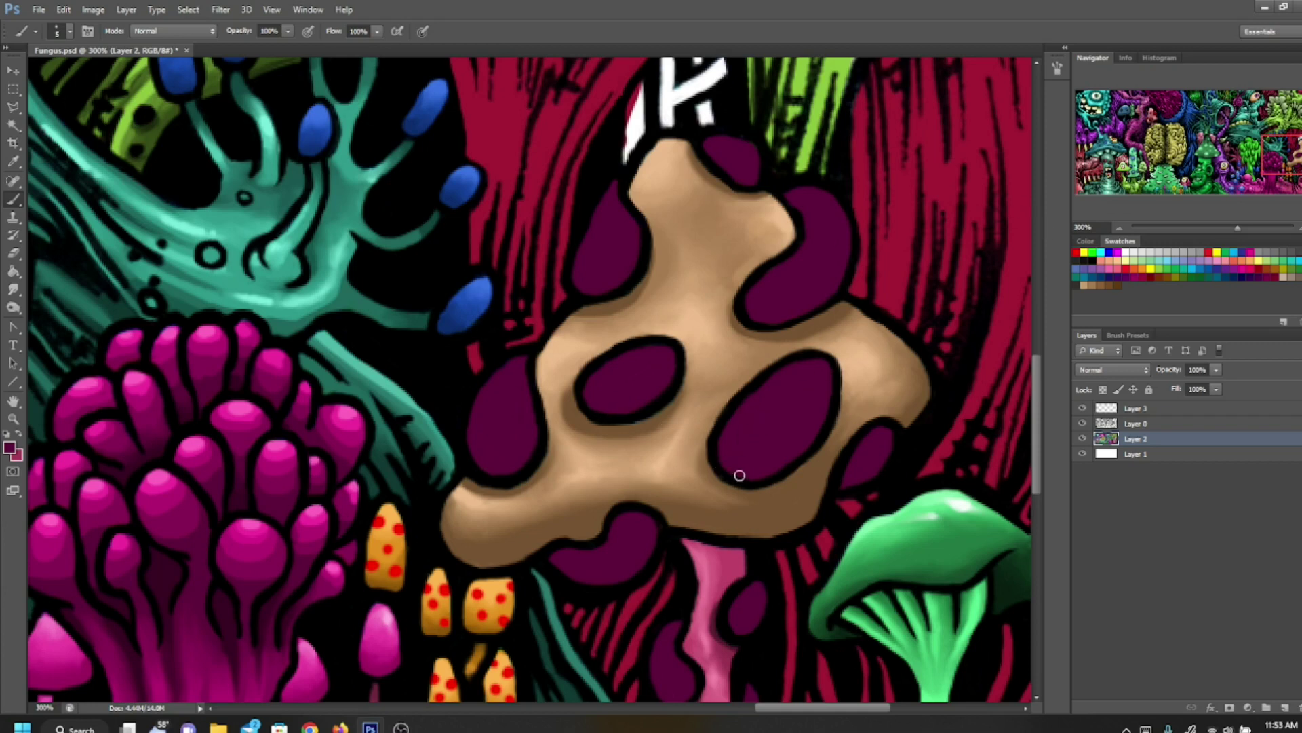
# Step: Pick the magenta #96125e from the mushroom cluster and shade the cap's left-edge, central oval, bottom-edge, large oval and lower-right spots
pyautogui.moveTo(1285, 156); pyautogui.dragTo(1286, 165)
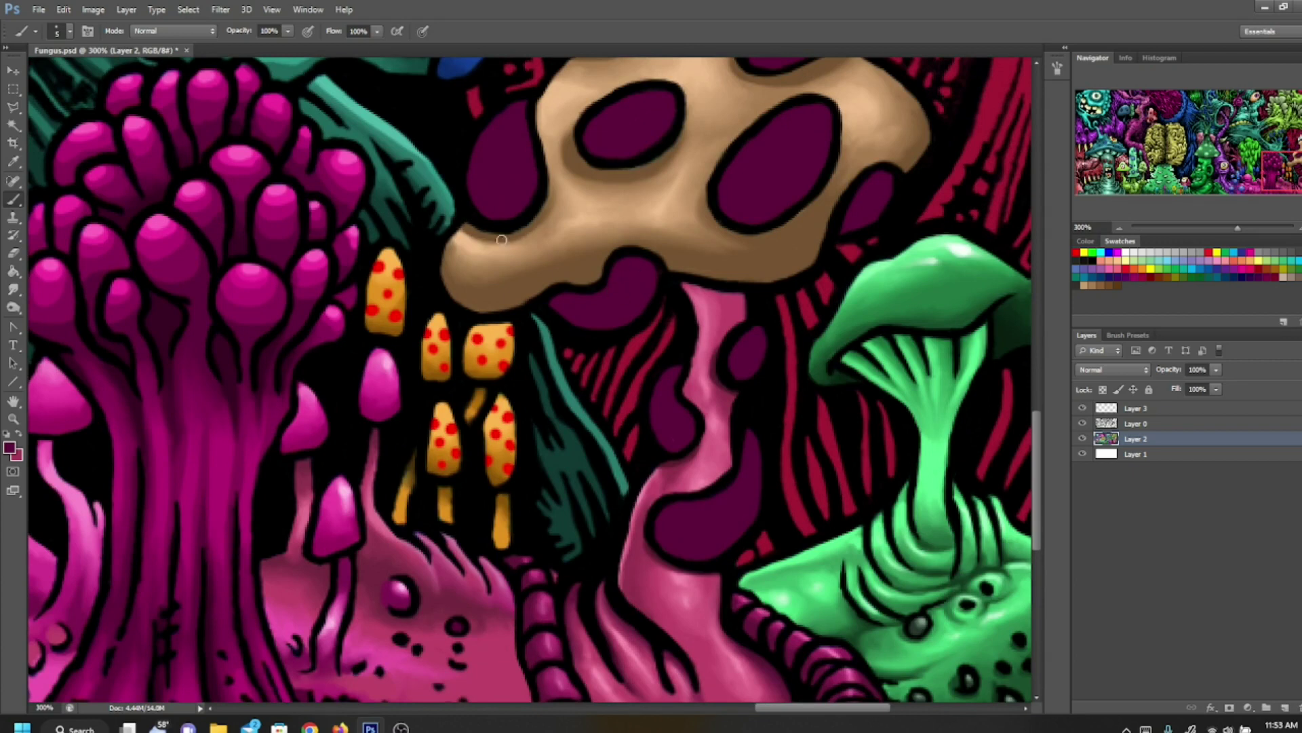
pyautogui.moveTo(1288, 173); pyautogui.dragTo(1288, 162)
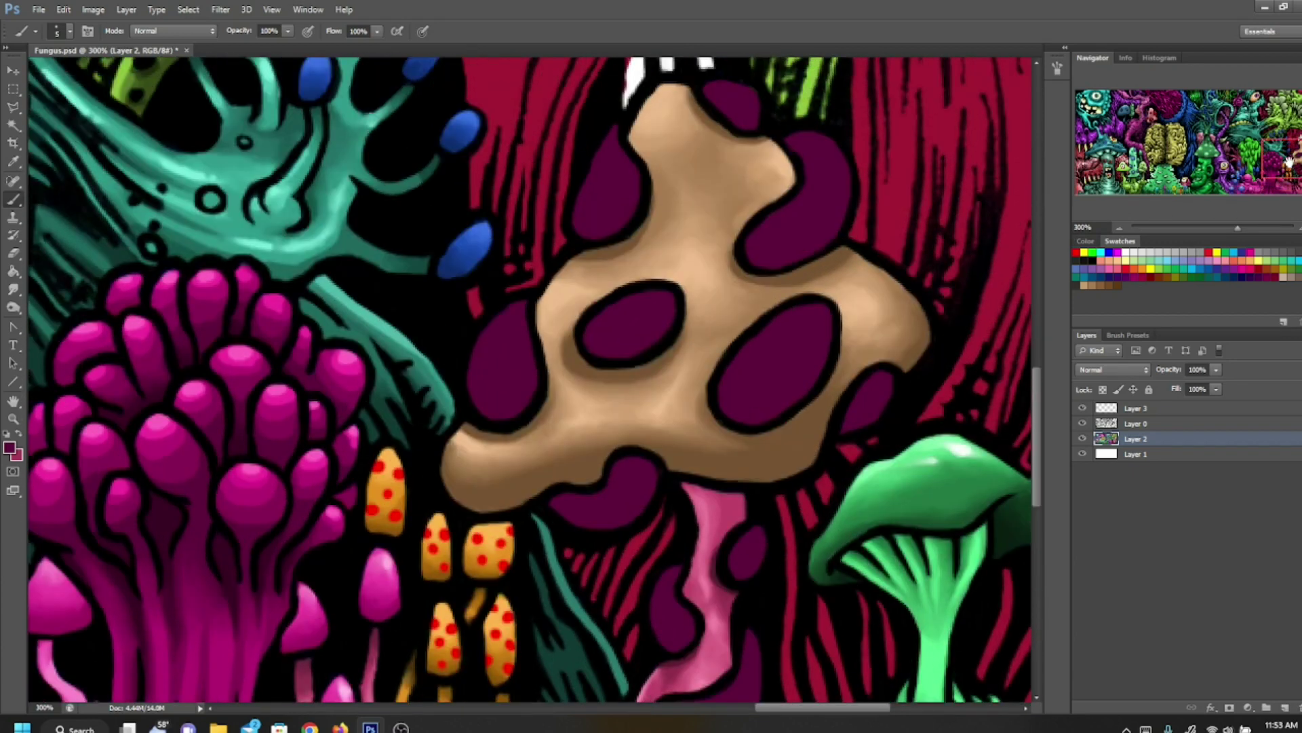
pyautogui.click(11, 448)
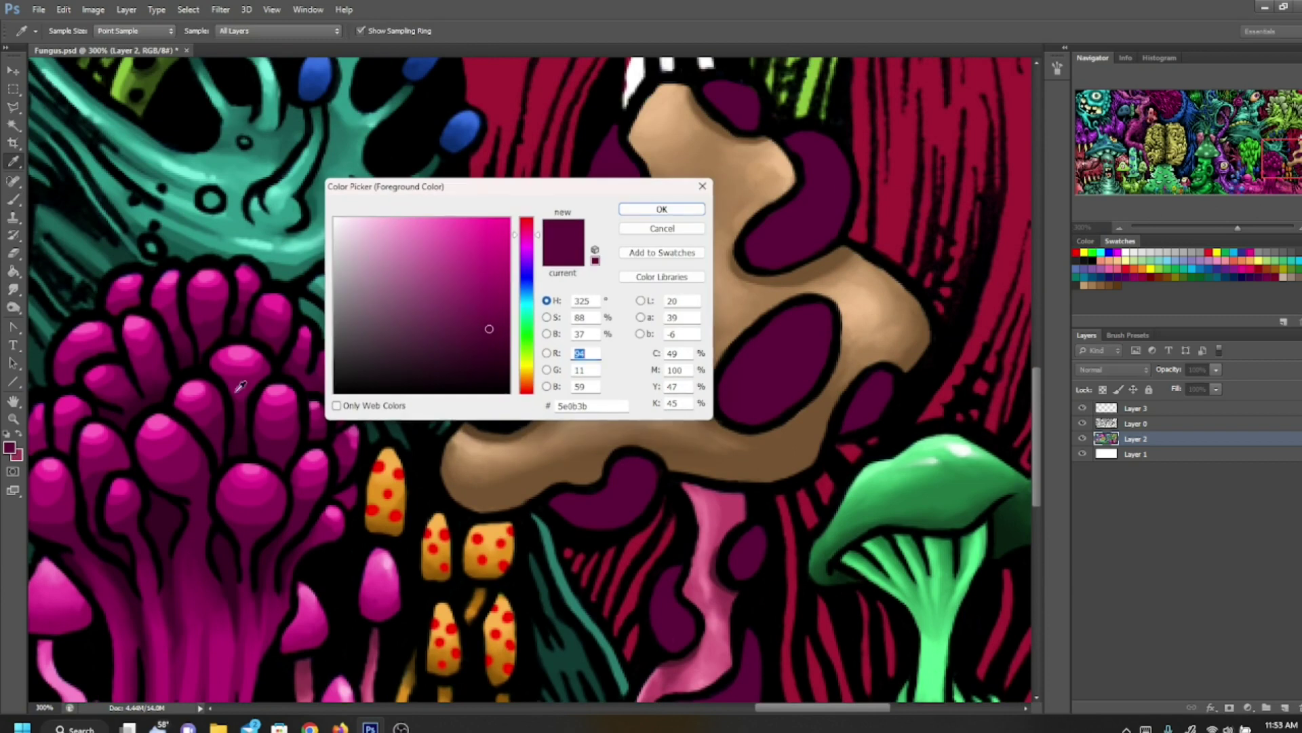
pyautogui.click(629, 212)
pyautogui.moveTo(497, 326)
pyautogui.mouseDown()
pyautogui.moveTo(510, 311)
pyautogui.moveTo(479, 364)
pyautogui.mouseUp()
pyautogui.moveTo(625, 315)
pyautogui.mouseDown()
pyautogui.moveTo(663, 308)
pyautogui.moveTo(612, 321)
pyautogui.mouseUp()
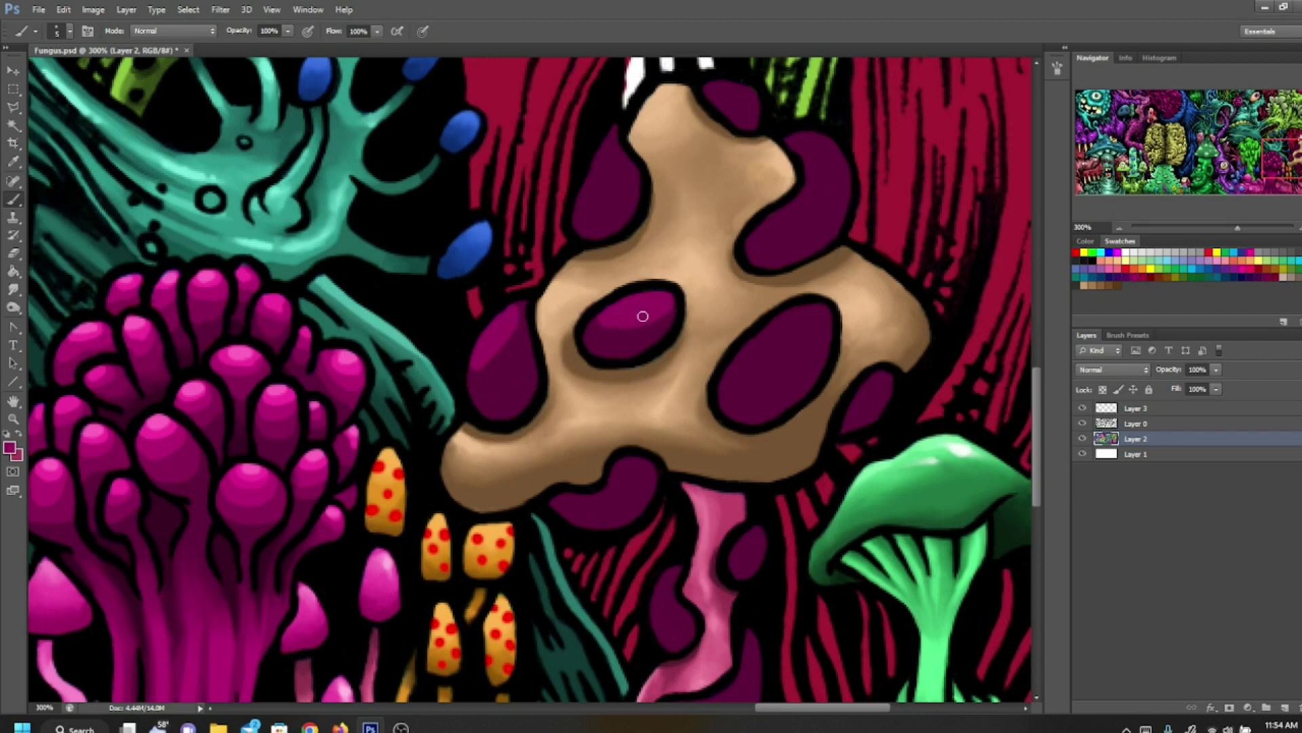
pyautogui.moveTo(637, 474)
pyautogui.mouseDown()
pyautogui.moveTo(656, 469)
pyautogui.moveTo(622, 466)
pyautogui.moveTo(622, 491)
pyautogui.moveTo(601, 509)
pyautogui.moveTo(638, 486)
pyautogui.moveTo(593, 520)
pyautogui.mouseUp()
pyautogui.moveTo(777, 326)
pyautogui.mouseDown()
pyautogui.moveTo(760, 334)
pyautogui.moveTo(831, 309)
pyautogui.moveTo(751, 344)
pyautogui.moveTo(822, 311)
pyautogui.moveTo(757, 402)
pyautogui.mouseUp()
pyautogui.moveTo(871, 386)
pyautogui.mouseDown()
pyautogui.moveTo(887, 369)
pyautogui.moveTo(864, 409)
pyautogui.moveTo(877, 403)
pyautogui.mouseUp()
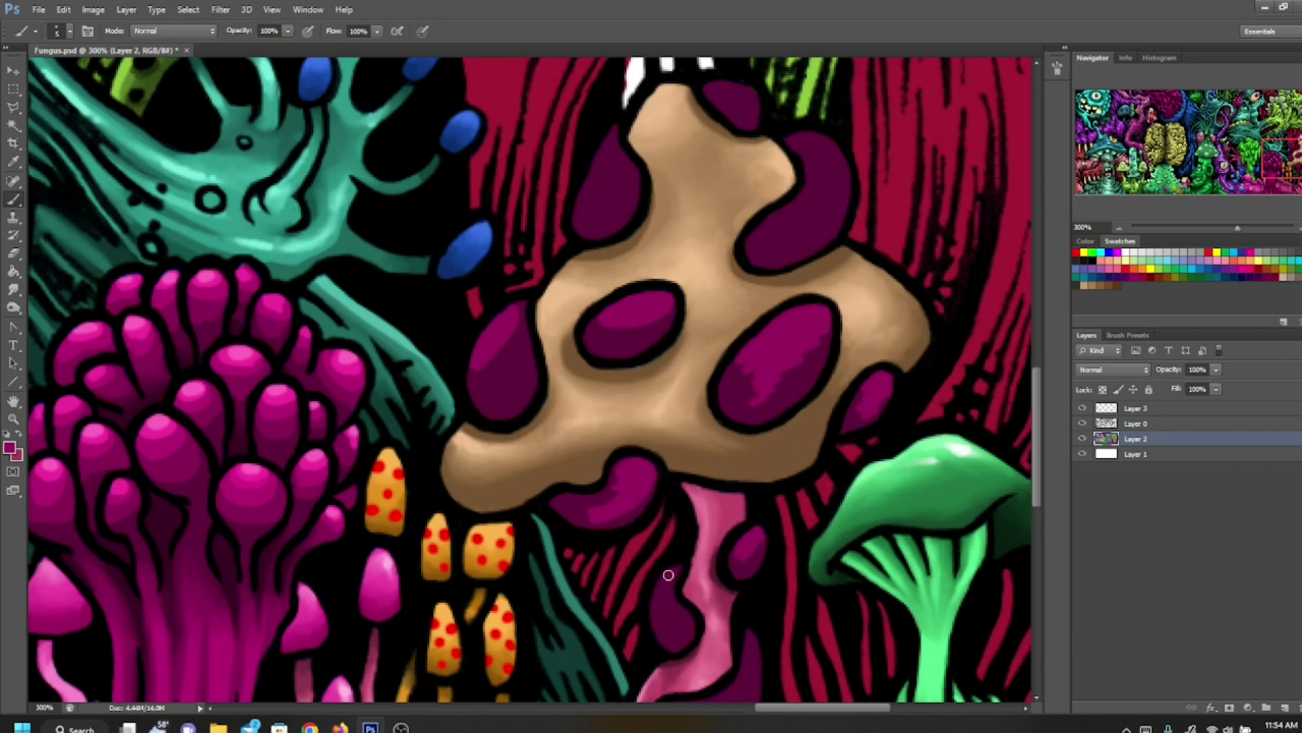
# Step: Brush the same magenta over the stem spots and the cap's upper-left, top and curved right-edge spots, leaving dark purple lower edges
pyautogui.moveTo(662, 584)
pyautogui.mouseDown()
pyautogui.moveTo(657, 602)
pyautogui.moveTo(686, 622)
pyautogui.moveTo(674, 605)
pyautogui.mouseUp()
pyautogui.moveTo(798, 134)
pyautogui.mouseDown()
pyautogui.moveTo(822, 136)
pyautogui.moveTo(808, 144)
pyautogui.mouseUp()
pyautogui.moveTo(758, 237)
pyautogui.mouseDown()
pyautogui.moveTo(778, 215)
pyautogui.moveTo(808, 215)
pyautogui.moveTo(833, 170)
pyautogui.moveTo(818, 139)
pyautogui.moveTo(841, 184)
pyautogui.mouseUp()
pyautogui.moveTo(731, 94)
pyautogui.mouseDown()
pyautogui.moveTo(745, 87)
pyautogui.moveTo(739, 103)
pyautogui.mouseUp()
pyautogui.moveTo(601, 166)
pyautogui.mouseDown()
pyautogui.moveTo(617, 136)
pyautogui.moveTo(578, 209)
pyautogui.moveTo(612, 156)
pyautogui.moveTo(628, 161)
pyautogui.moveTo(589, 189)
pyautogui.mouseUp()
pyautogui.scroll(-3, 529, 380)
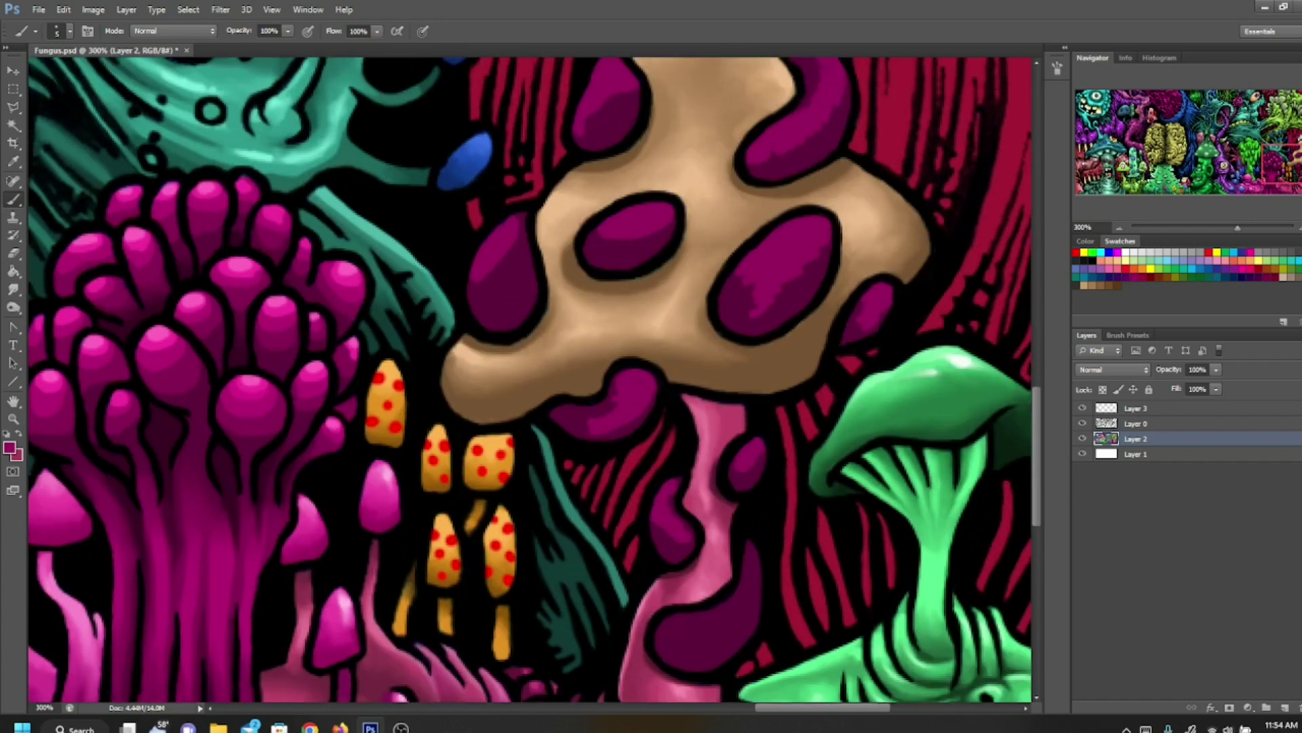
pyautogui.moveTo(683, 601)
pyautogui.mouseDown()
pyautogui.moveTo(712, 608)
pyautogui.moveTo(669, 610)
pyautogui.moveTo(733, 590)
pyautogui.moveTo(753, 540)
pyautogui.moveTo(744, 529)
pyautogui.mouseUp()
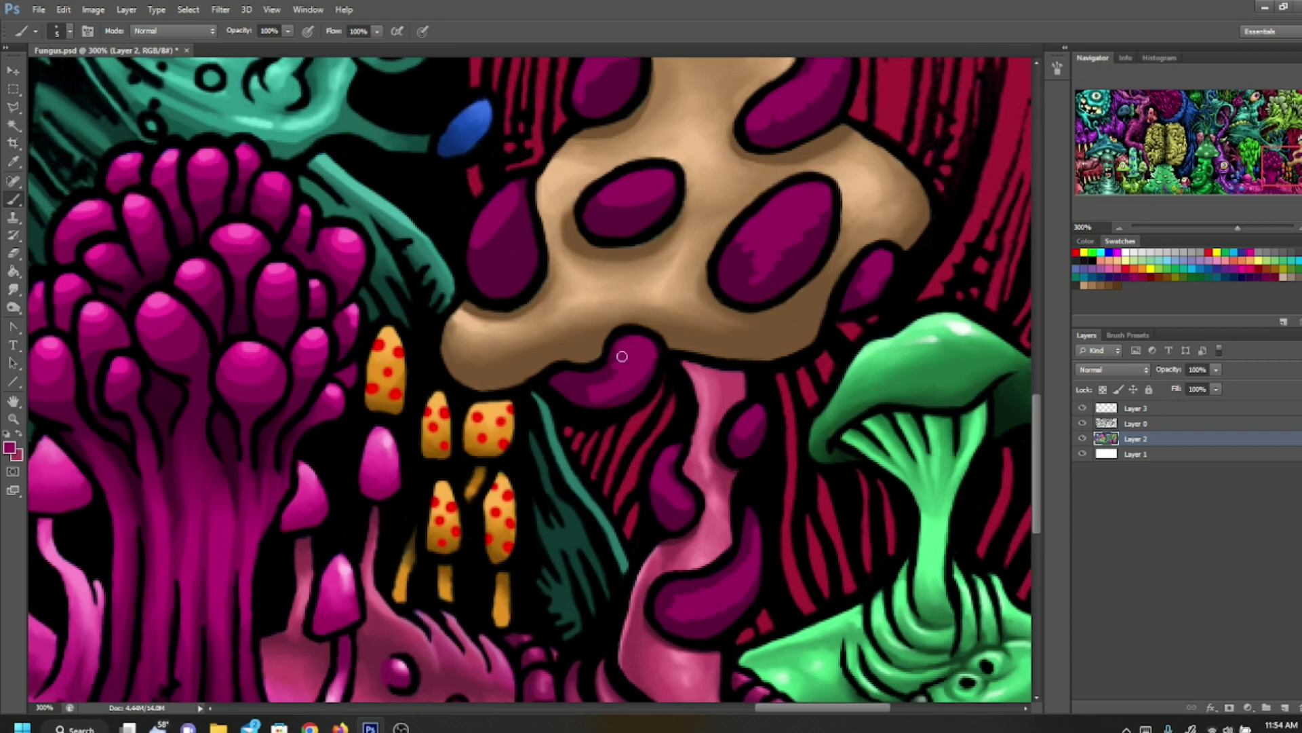
# Step: Choose a brighter magenta and brush highlights on the large oval spot, the cap's bottom-edge spot and the stem spots
pyautogui.click(10, 448)
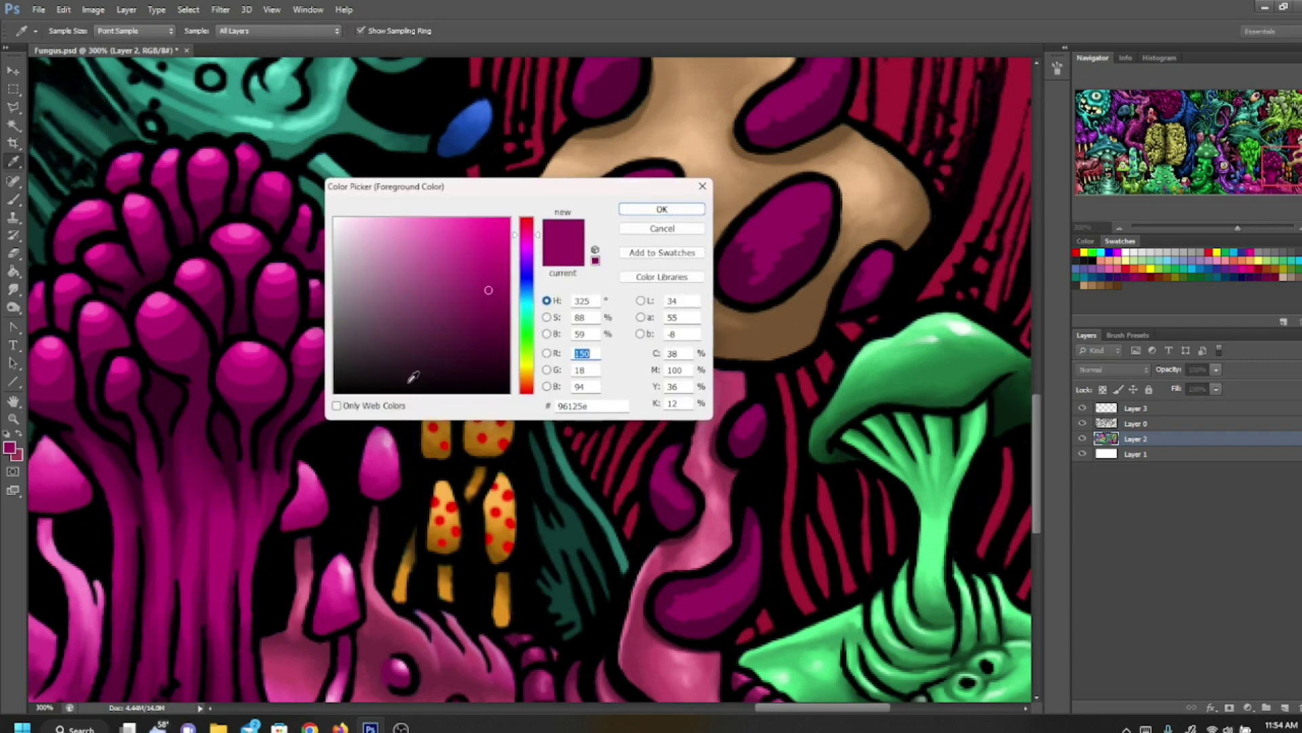
pyautogui.click(495, 267)
pyautogui.click(662, 209)
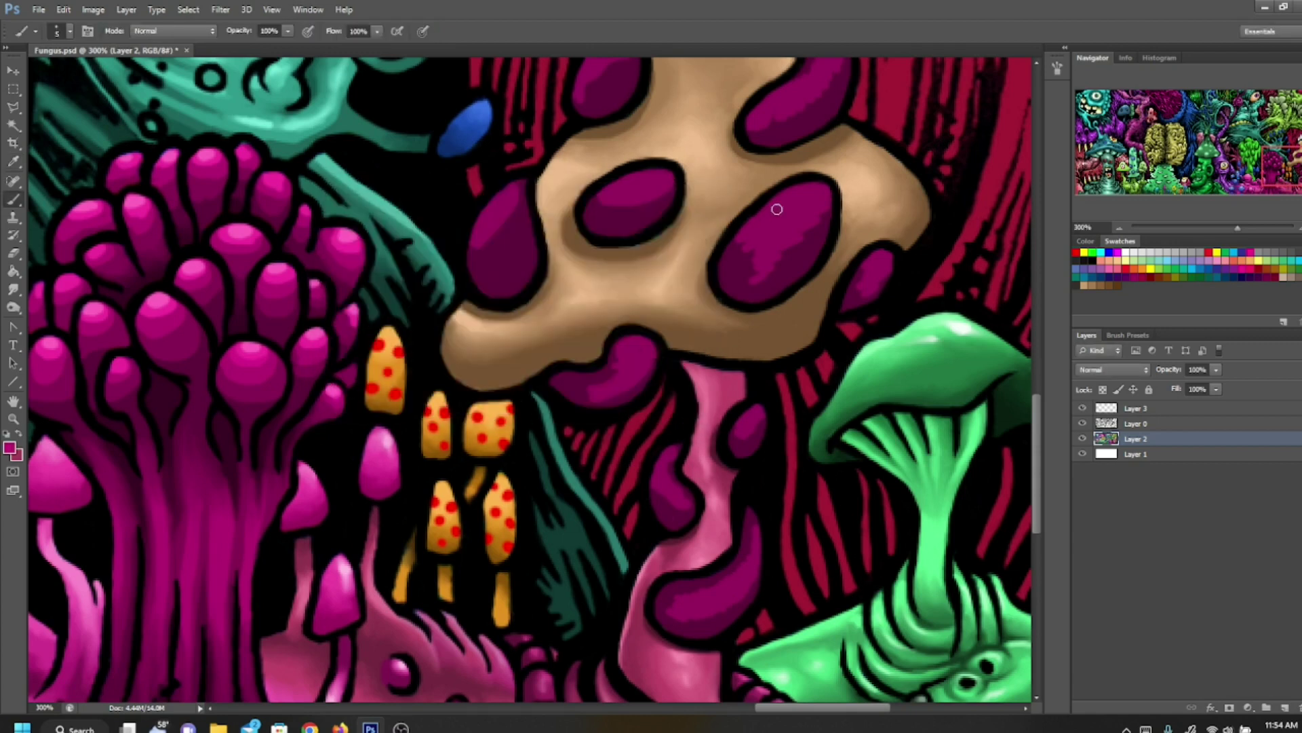
pyautogui.moveTo(782, 207)
pyautogui.mouseDown()
pyautogui.moveTo(797, 200)
pyautogui.moveTo(787, 232)
pyautogui.mouseUp()
pyautogui.moveTo(626, 338)
pyautogui.mouseDown()
pyautogui.moveTo(637, 348)
pyautogui.moveTo(622, 374)
pyautogui.mouseUp()
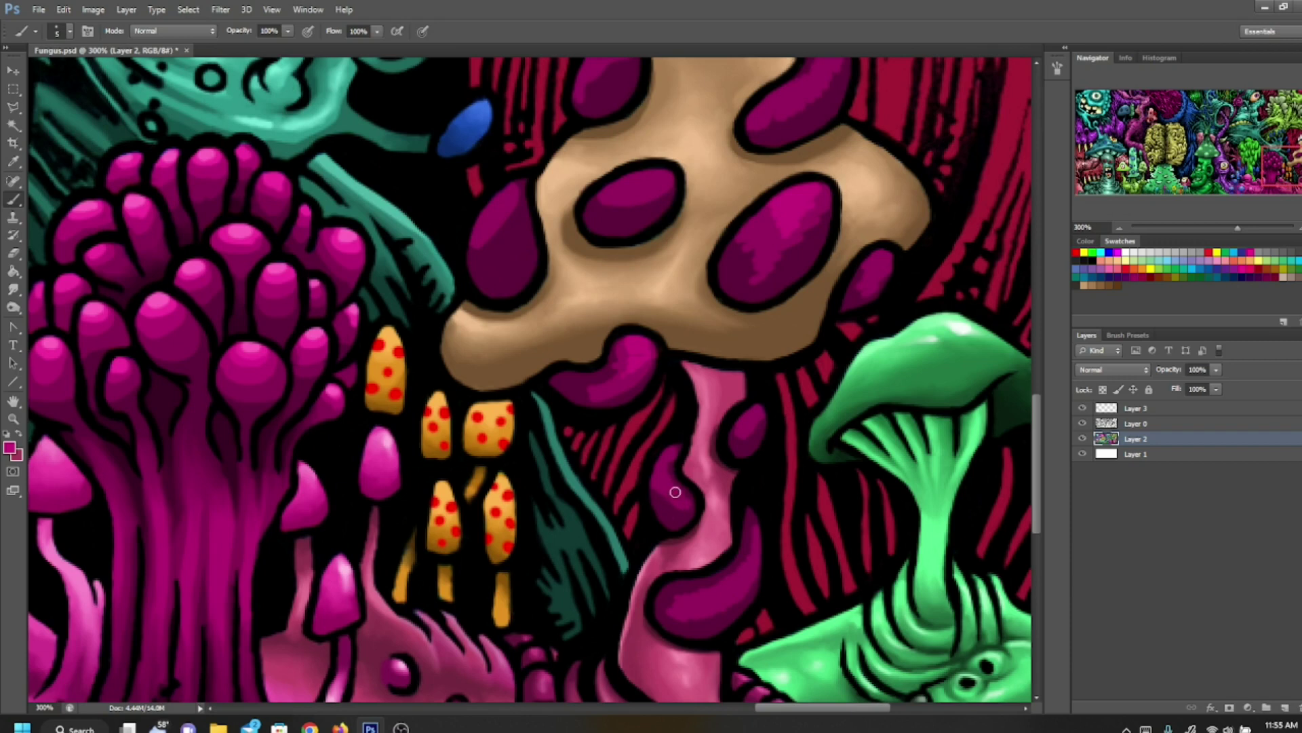
pyautogui.moveTo(675, 494)
pyautogui.mouseDown()
pyautogui.moveTo(662, 467)
pyautogui.moveTo(669, 480)
pyautogui.mouseUp()
pyautogui.moveTo(708, 595)
pyautogui.mouseDown()
pyautogui.moveTo(742, 575)
pyautogui.moveTo(757, 543)
pyautogui.mouseUp()
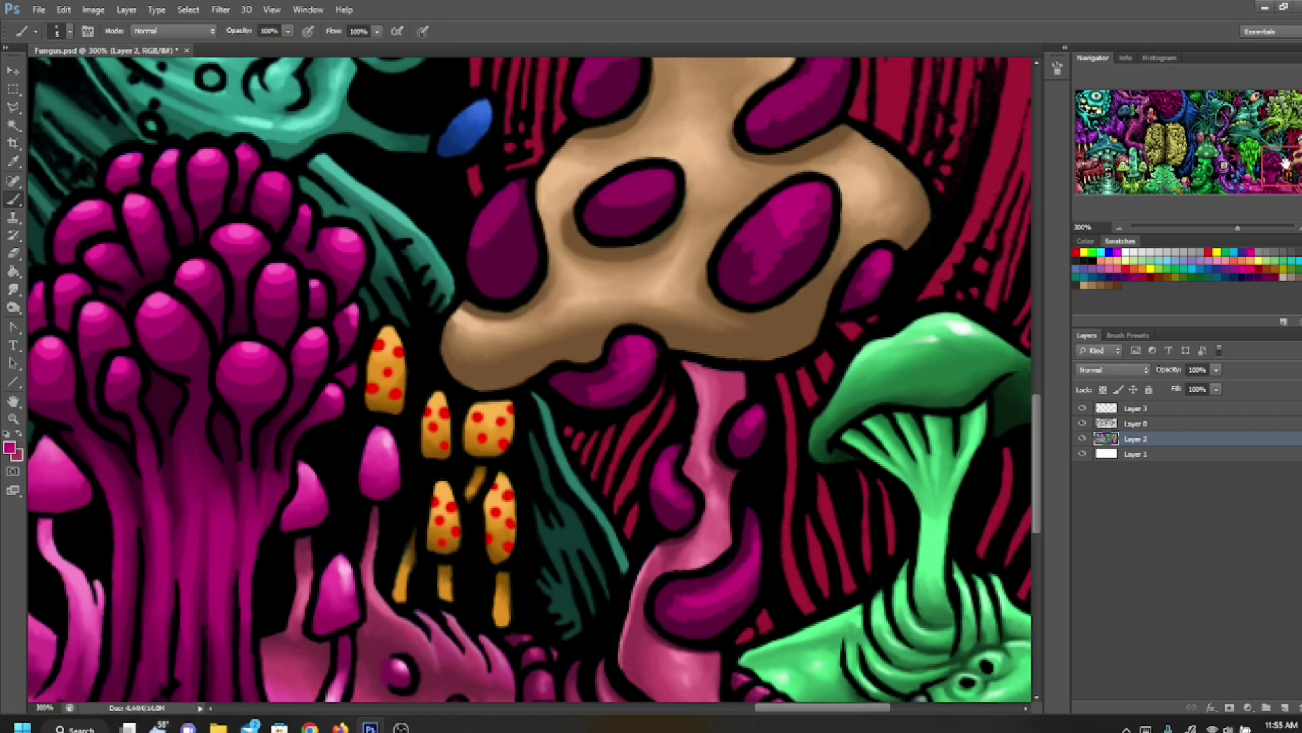
# Step: Brush mid and bright magenta tones onto the cap's left-edge spot and brighten its upper-left and top spots
pyautogui.moveTo(1287, 162); pyautogui.dragTo(1286, 160)
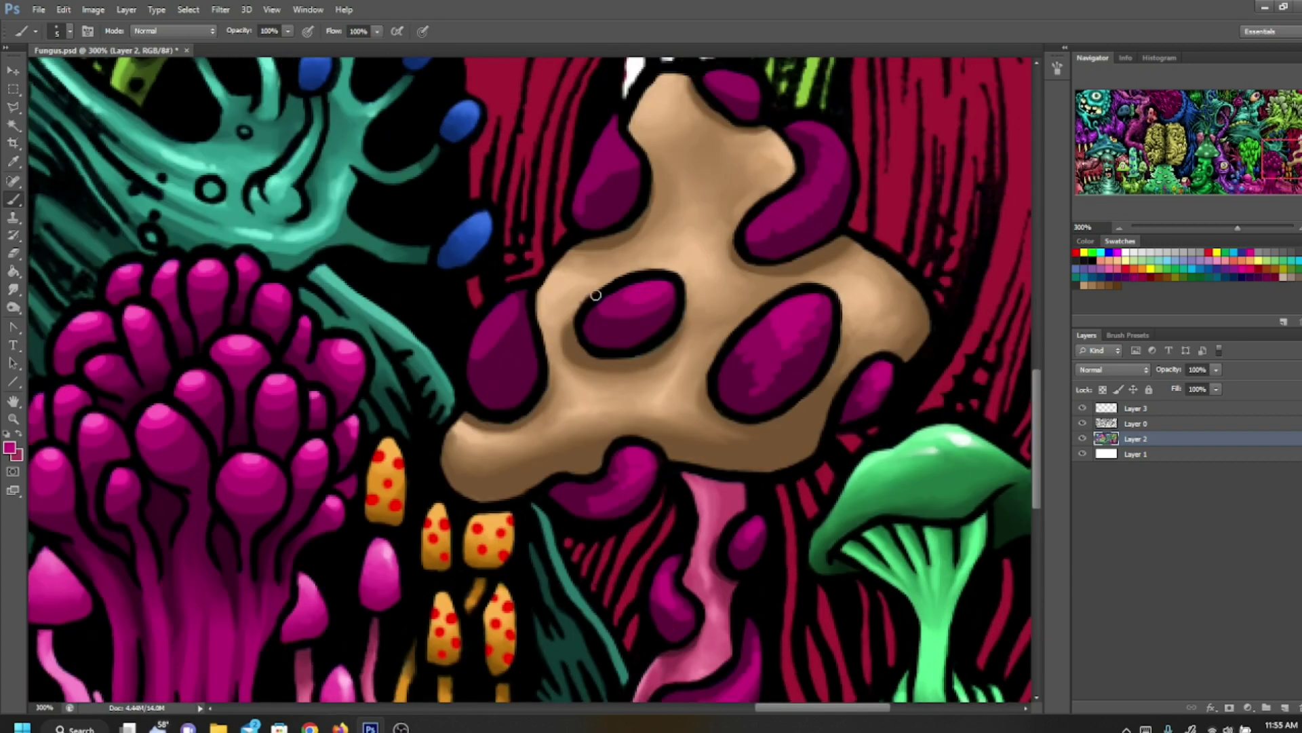
pyautogui.moveTo(514, 300); pyautogui.dragTo(506, 323)
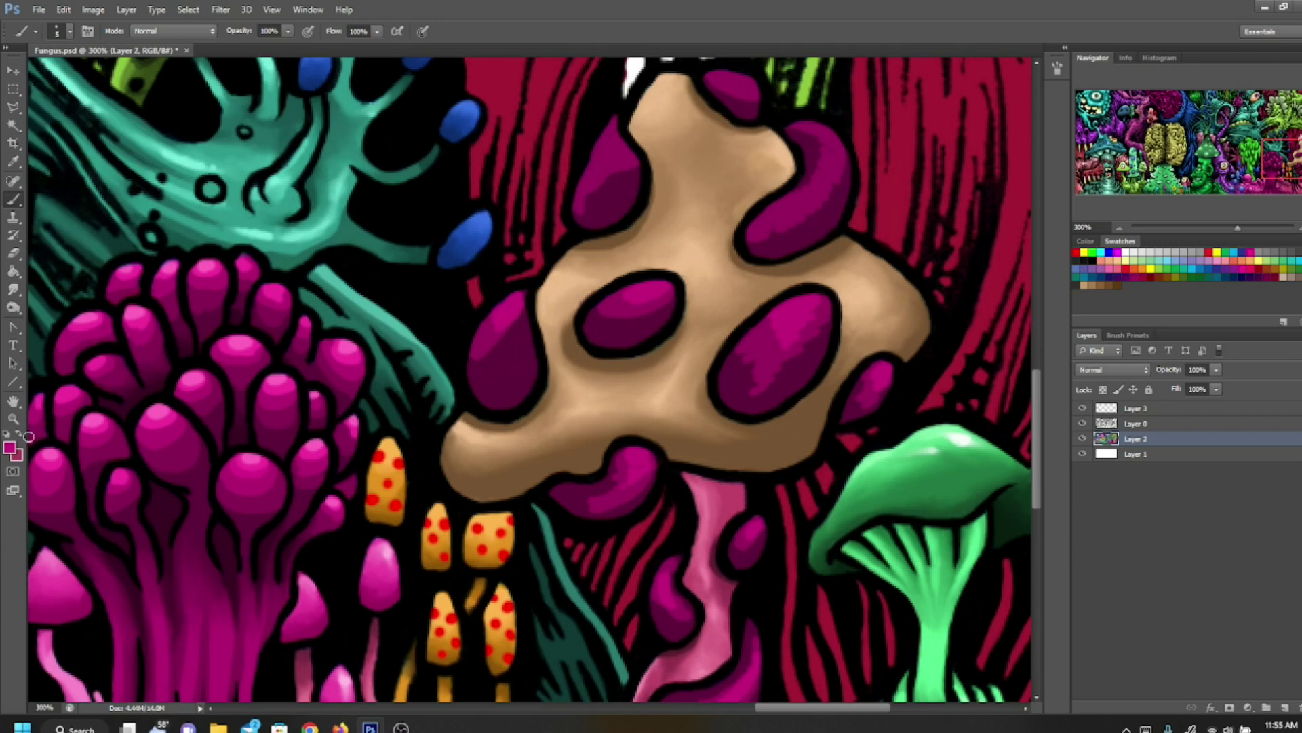
pyautogui.click(11, 449)
pyautogui.click(793, 197)
pyautogui.click(623, 211)
pyautogui.moveTo(479, 355)
pyautogui.mouseDown()
pyautogui.moveTo(506, 337)
pyautogui.moveTo(517, 355)
pyautogui.moveTo(529, 340)
pyautogui.mouseUp()
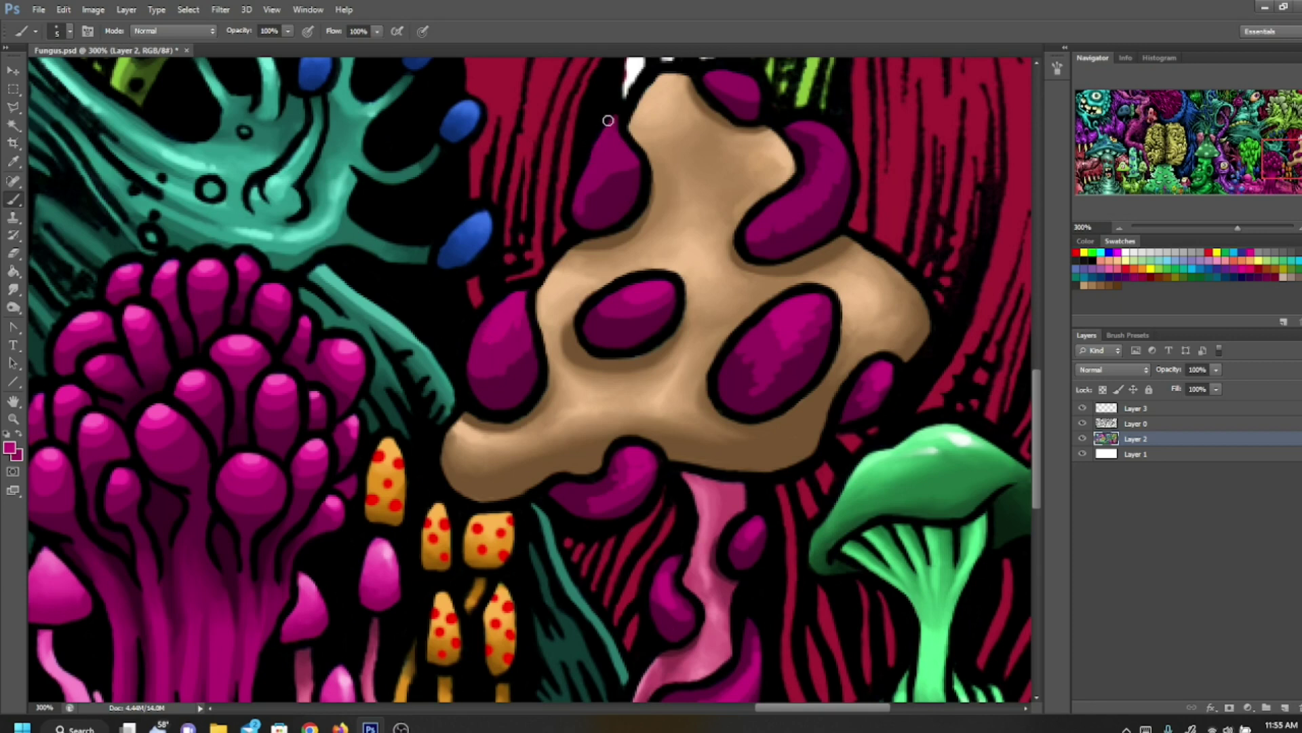
pyautogui.moveTo(606, 125); pyautogui.dragTo(616, 143)
pyautogui.moveTo(733, 89); pyautogui.dragTo(752, 81)
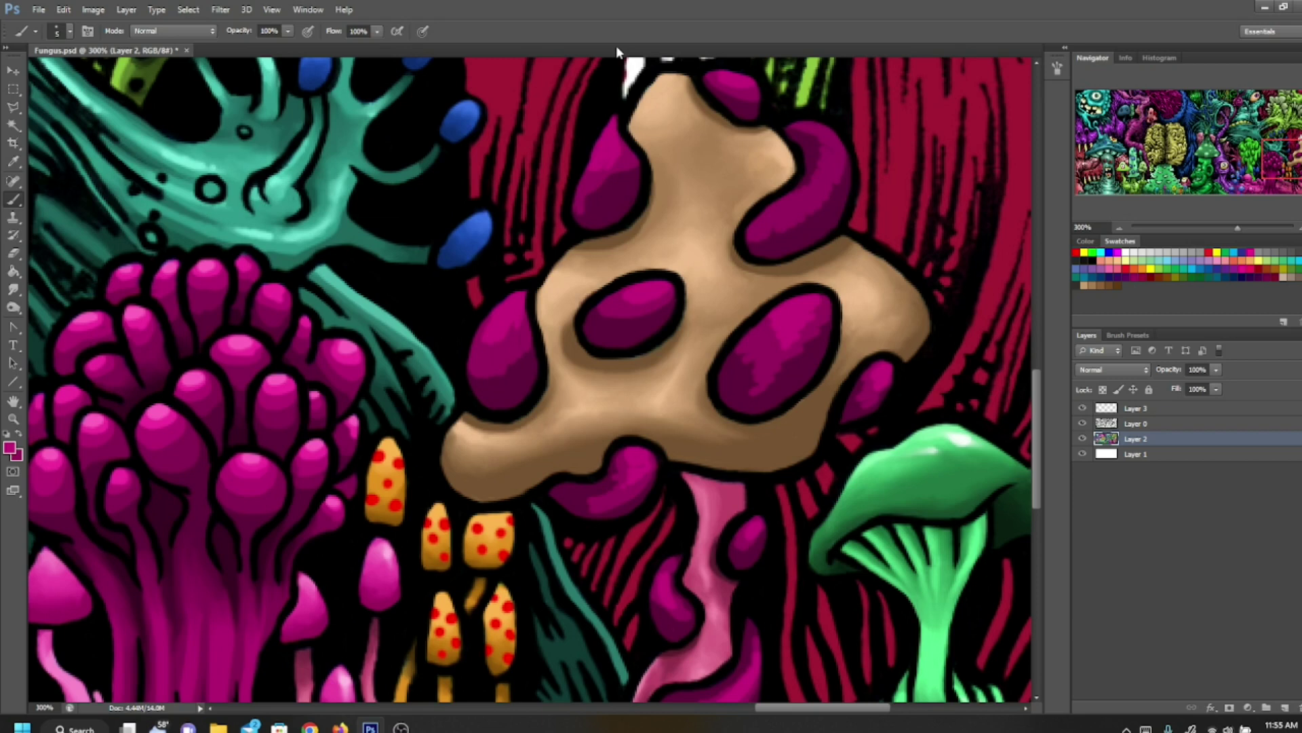
# Step: Set the foreground colour to the bright pink #e9309b and paint highlights along the cap and stem spots
pyautogui.click(9, 448)
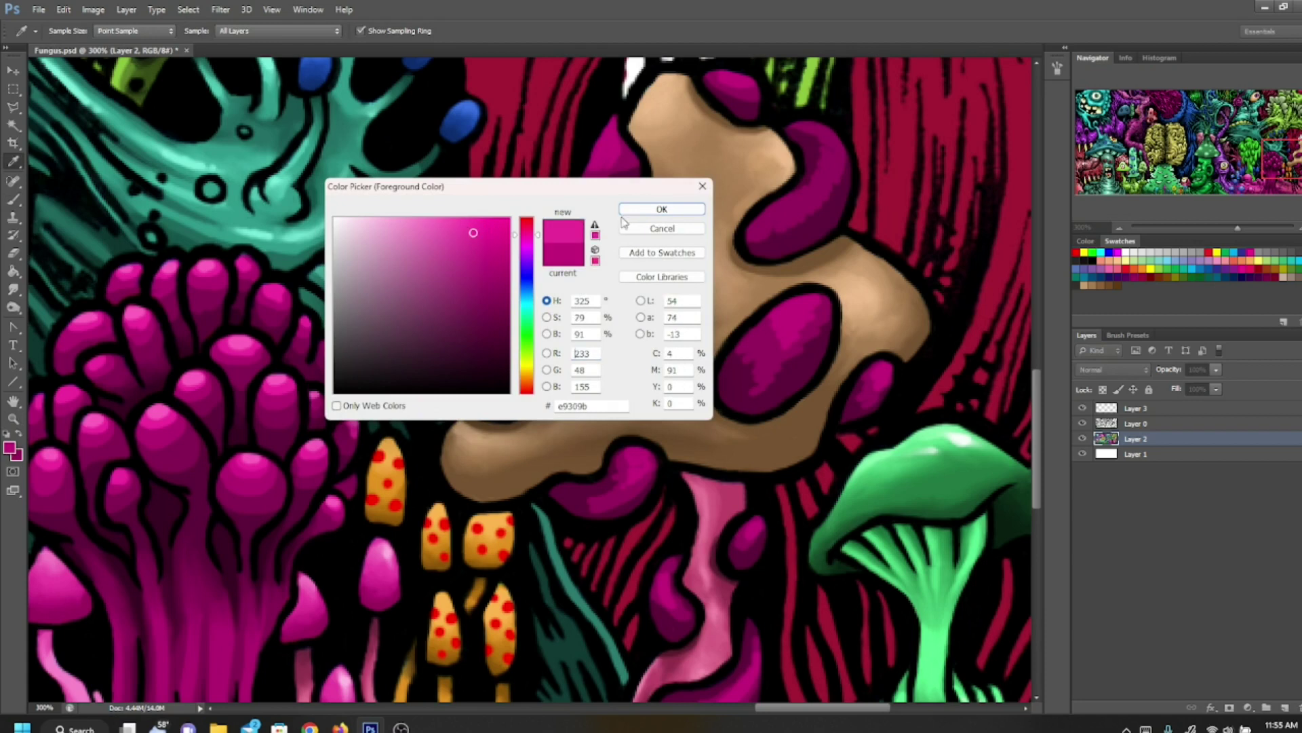
pyautogui.click(661, 209)
pyautogui.moveTo(800, 299); pyautogui.dragTo(800, 319)
pyautogui.moveTo(663, 286); pyautogui.dragTo(644, 295)
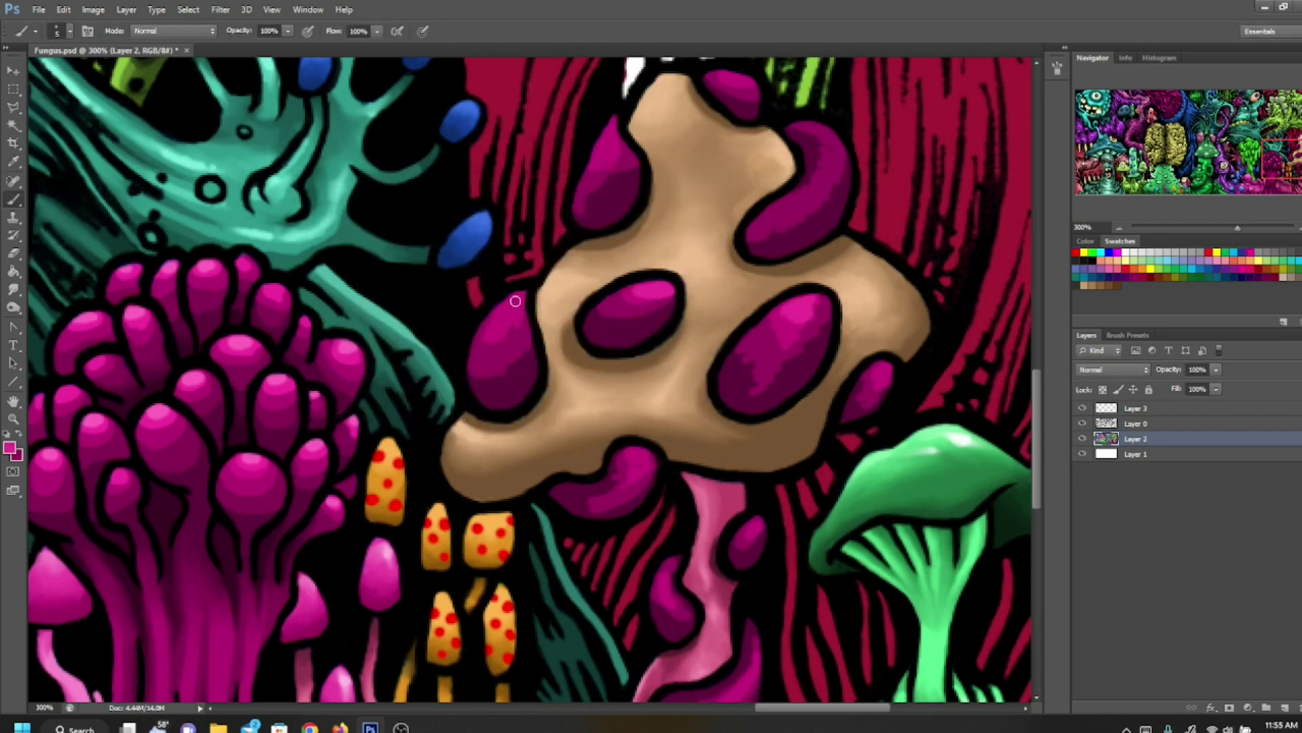
pyautogui.moveTo(517, 301); pyautogui.dragTo(503, 315)
pyautogui.moveTo(645, 457); pyautogui.dragTo(642, 475)
pyautogui.moveTo(821, 143)
pyautogui.mouseDown()
pyautogui.moveTo(812, 126)
pyautogui.moveTo(833, 169)
pyautogui.moveTo(799, 205)
pyautogui.moveTo(753, 223)
pyautogui.moveTo(788, 211)
pyautogui.mouseUp()
pyautogui.moveTo(614, 139); pyautogui.dragTo(581, 177)
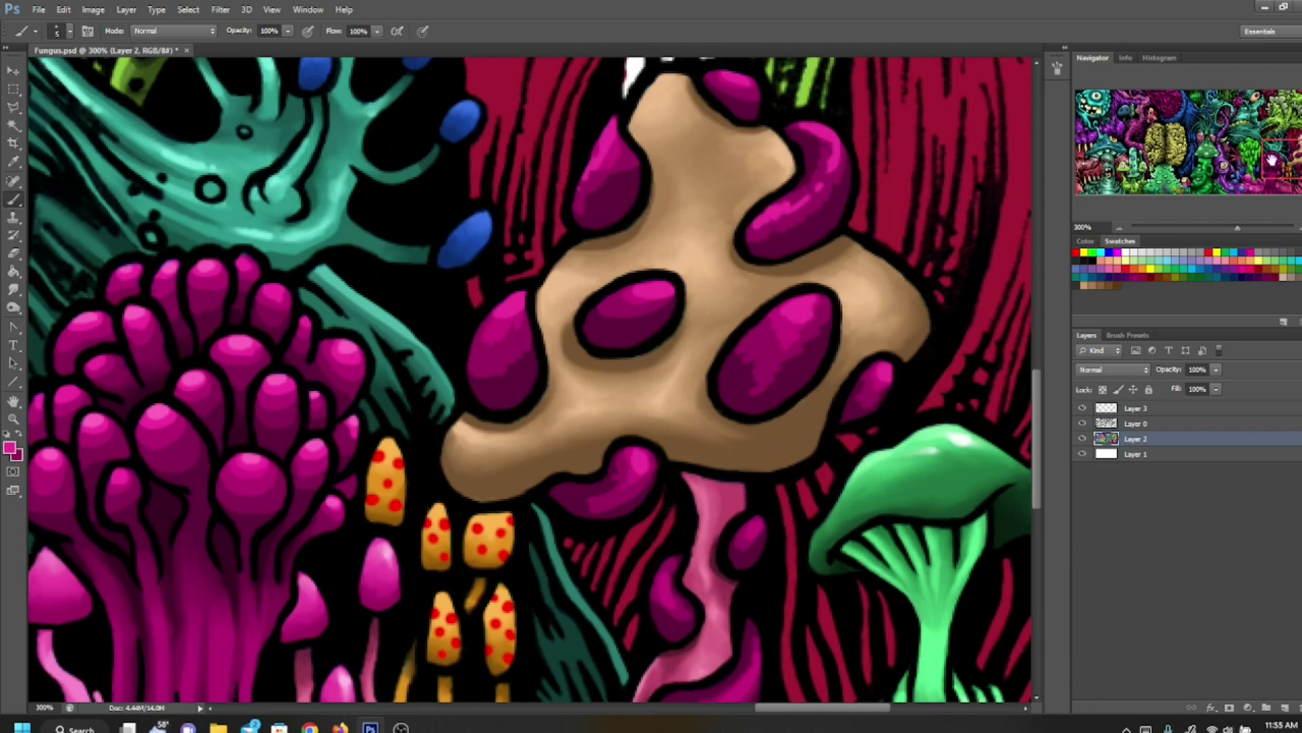
pyautogui.scroll(-2, 1287, 208)
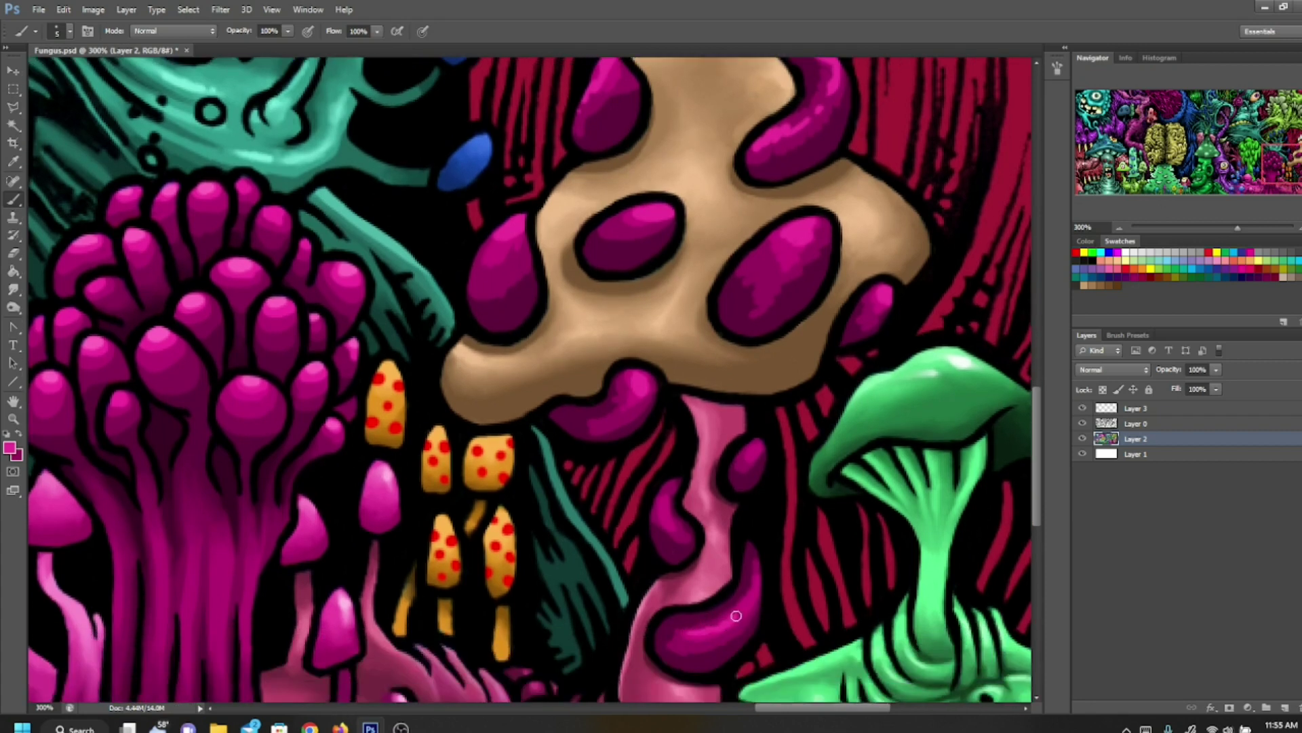
pyautogui.moveTo(657, 520); pyautogui.dragTo(671, 490)
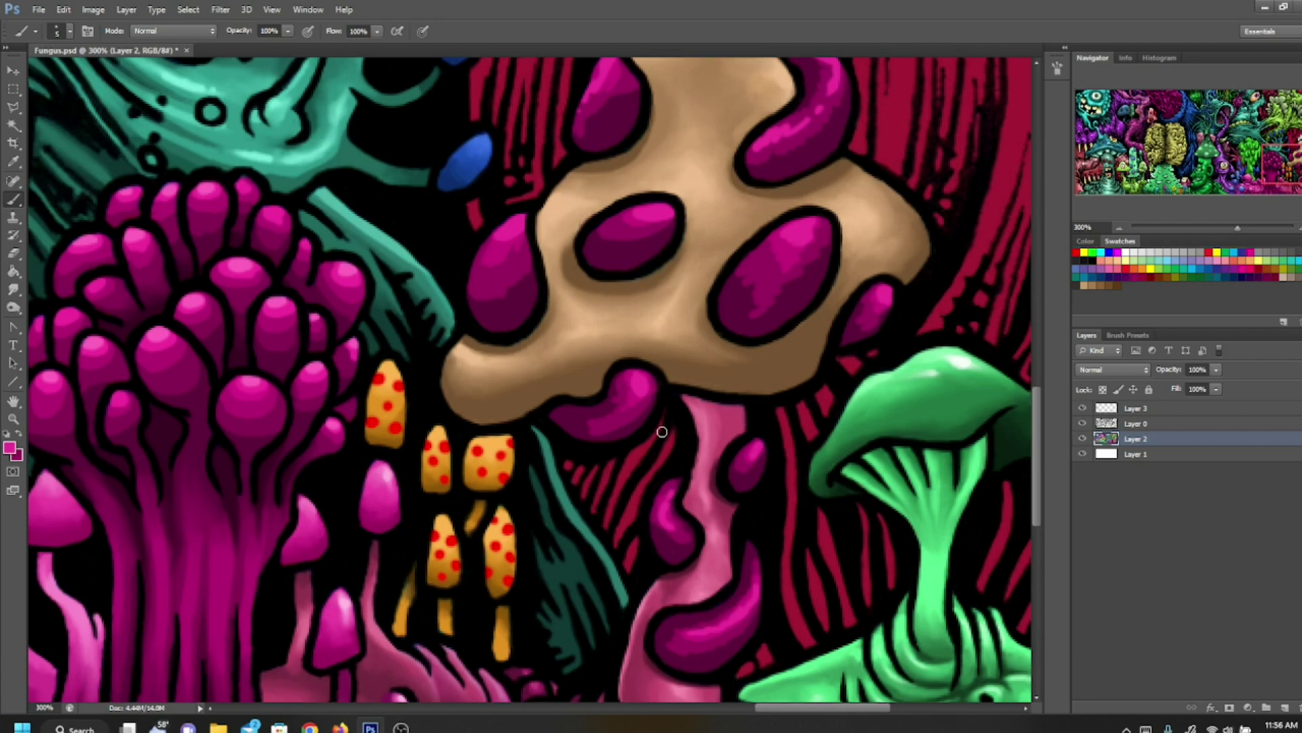
# Step: Smudge the magenta shading bands on the cap and stem spots into smooth gradients
pyautogui.click(13, 290)
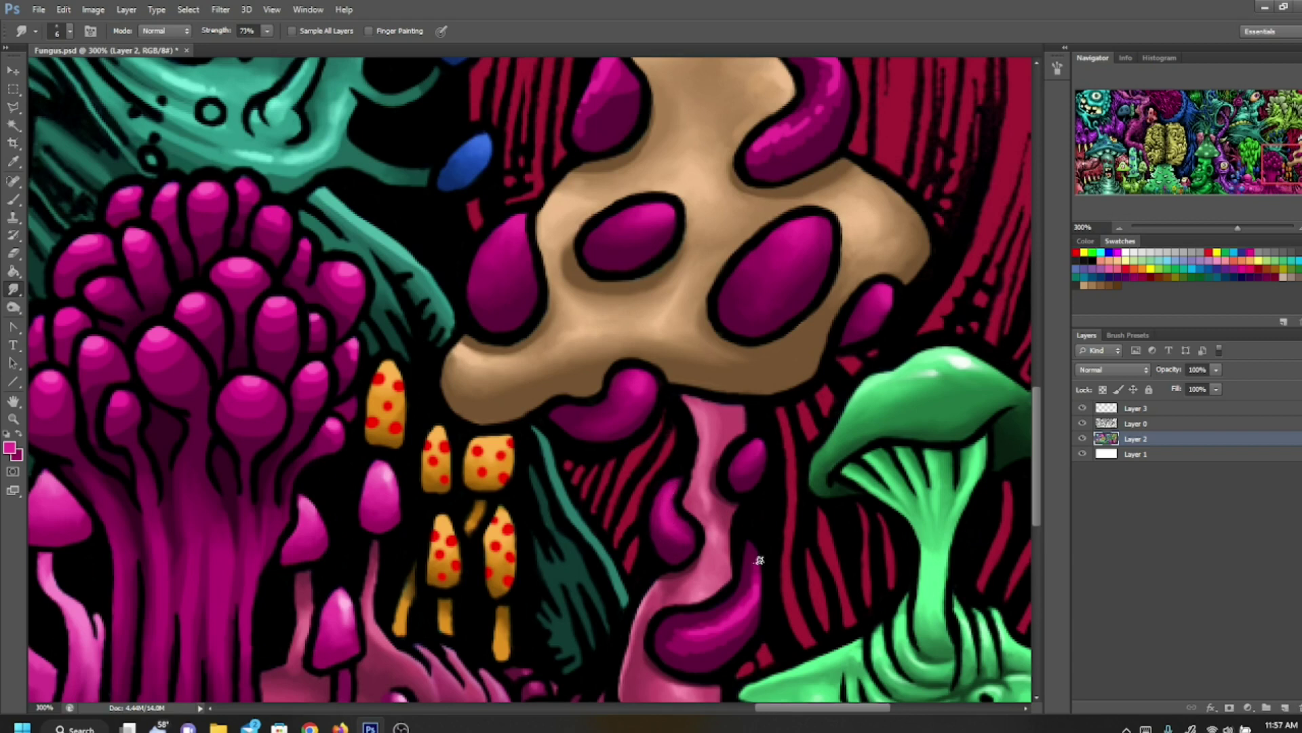
pyautogui.scroll(-2, 1286, 169)
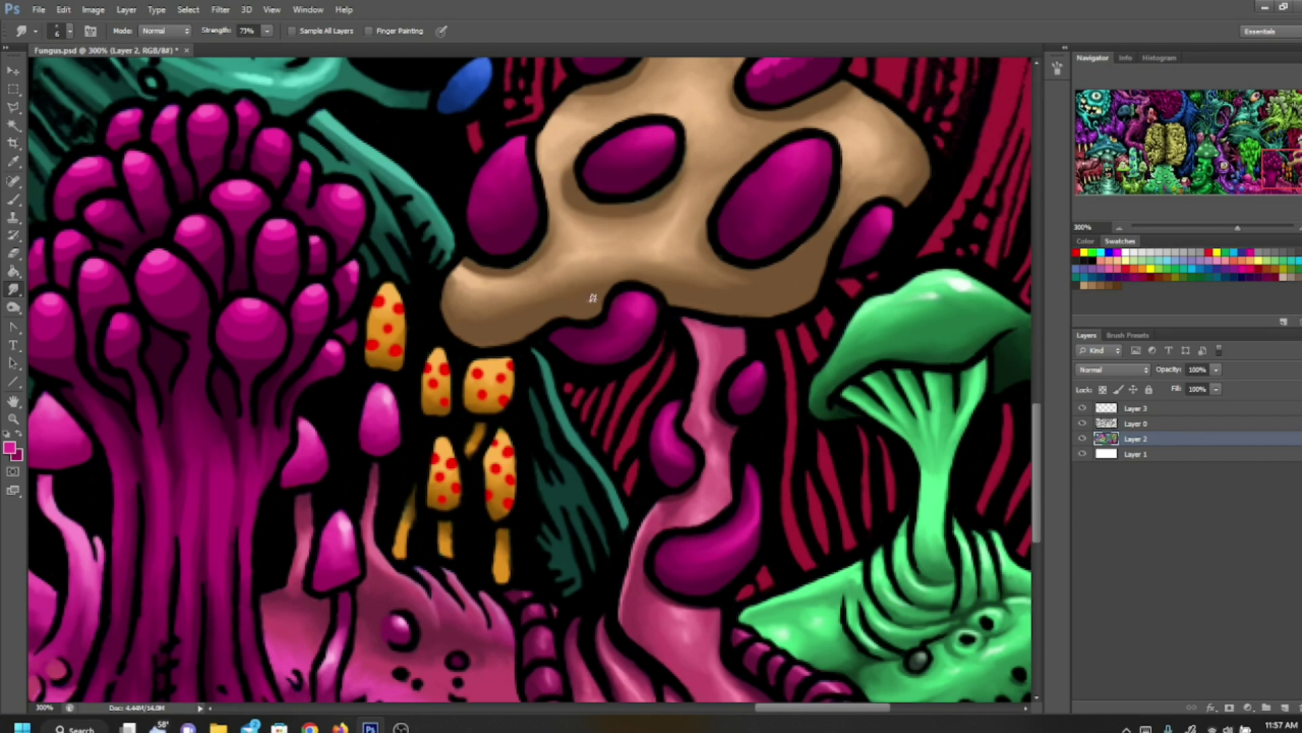
# Step: Set the foreground colour to the lighter pink #ff51b6 and brush small highlights on the cap's oval, bottom-edge and left-edge spots
pyautogui.press('i')
pyautogui.click(10, 448)
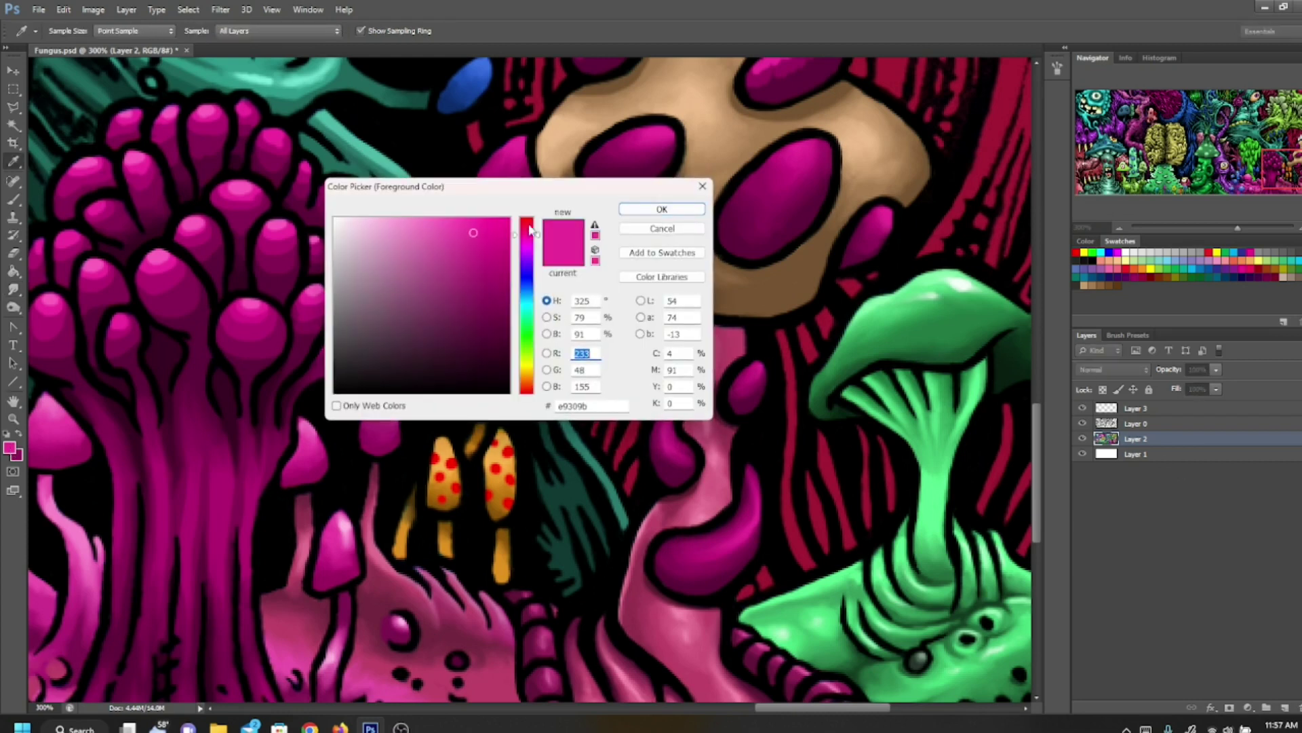
pyautogui.click(470, 221)
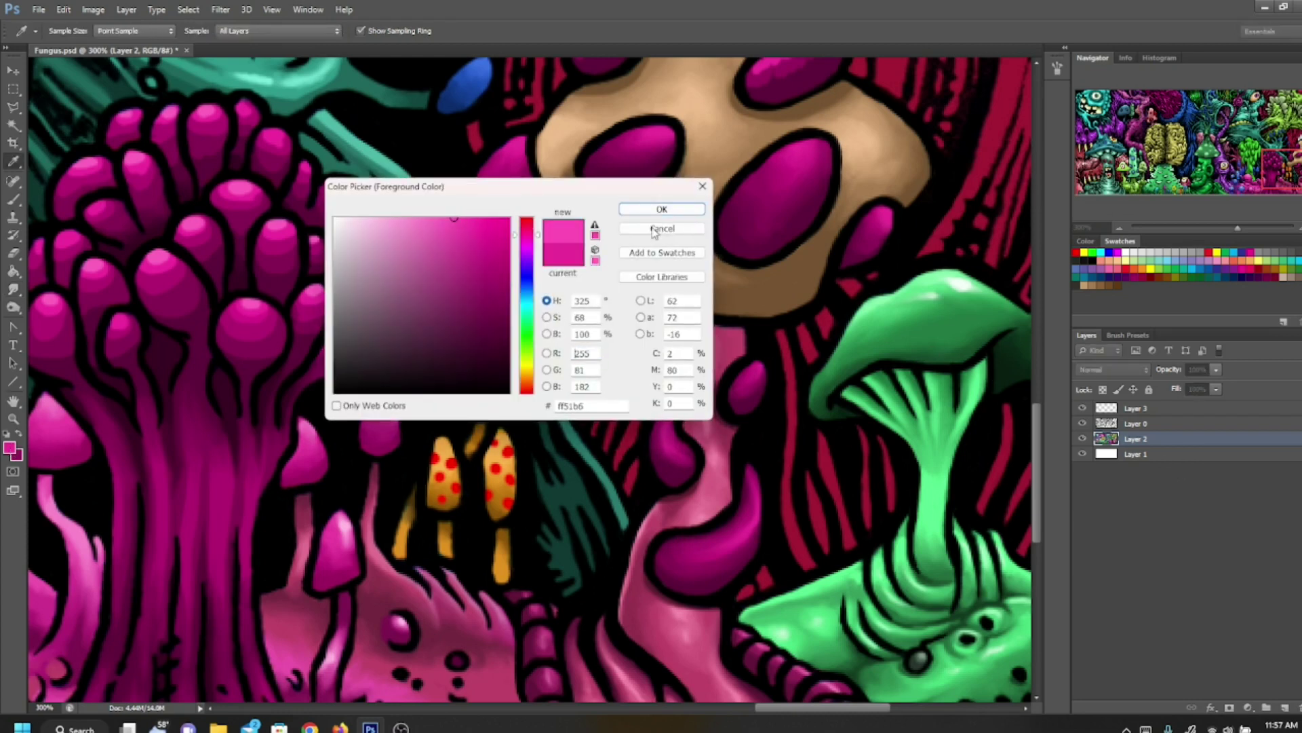
pyautogui.click(662, 209)
pyautogui.click(12, 201)
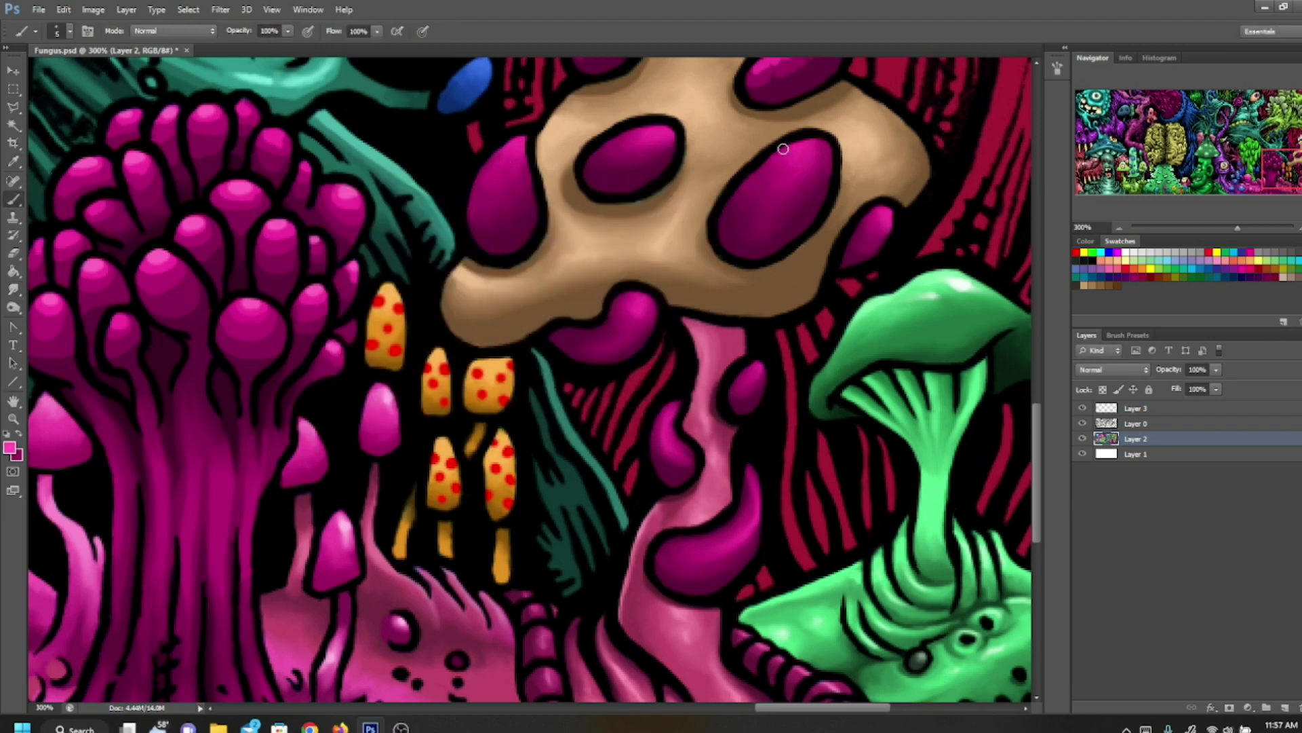
pyautogui.moveTo(809, 142); pyautogui.dragTo(794, 169)
pyautogui.moveTo(661, 139); pyautogui.dragTo(656, 135)
pyautogui.moveTo(633, 313); pyautogui.dragTo(640, 305)
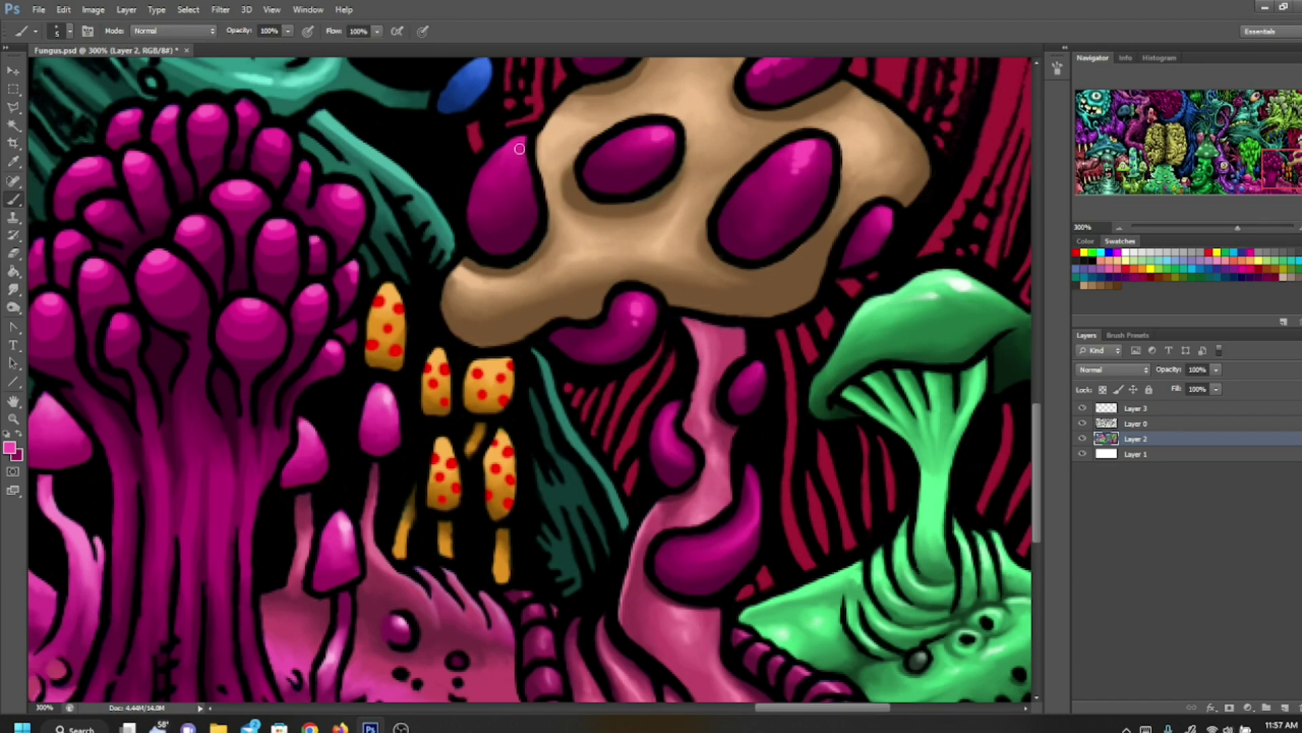
pyautogui.moveTo(526, 149); pyautogui.dragTo(510, 152)
# Step: Smudge the light pink highlights into the cap's spots and smooth the shading on its curved upper-right spot
pyautogui.click(12, 290)
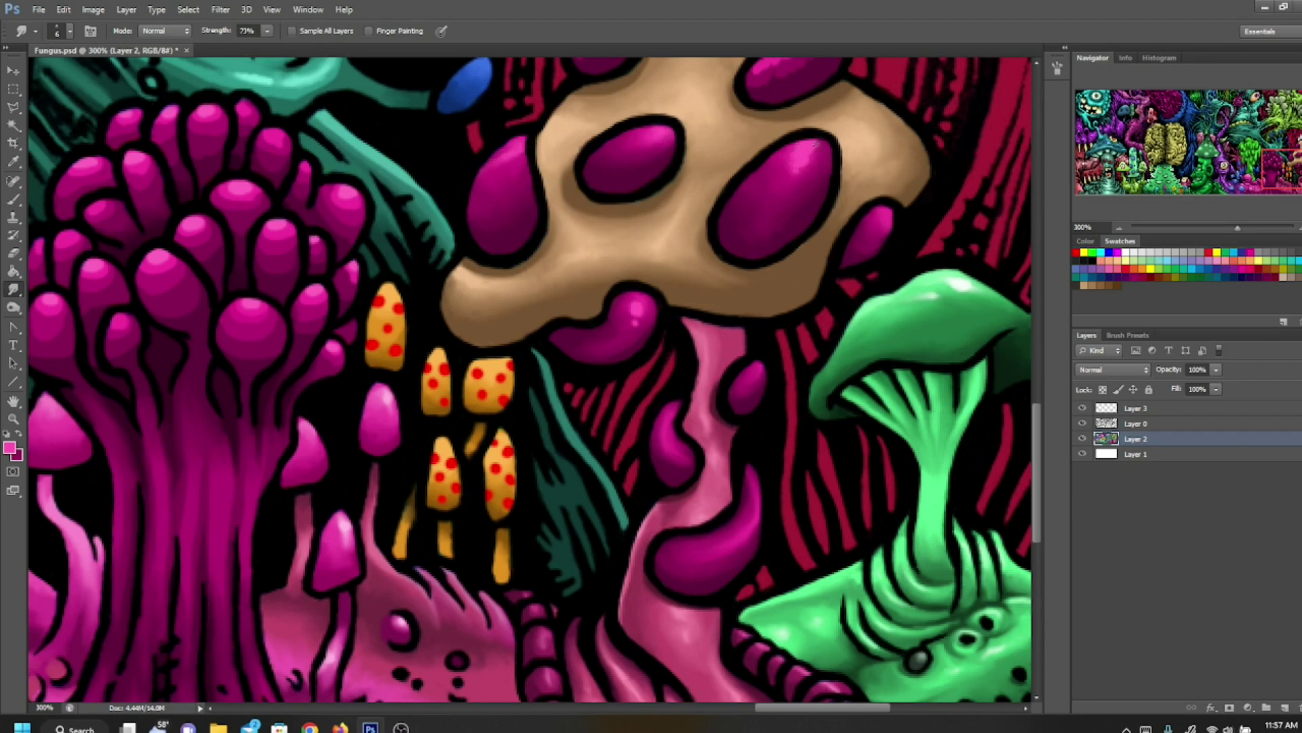
pyautogui.moveTo(817, 144)
pyautogui.mouseDown()
pyautogui.moveTo(803, 165)
pyautogui.moveTo(814, 149)
pyautogui.mouseUp()
pyautogui.moveTo(633, 308)
pyautogui.mouseDown()
pyautogui.moveTo(631, 327)
pyautogui.moveTo(640, 302)
pyautogui.mouseUp()
pyautogui.scroll(5, 710, 224)
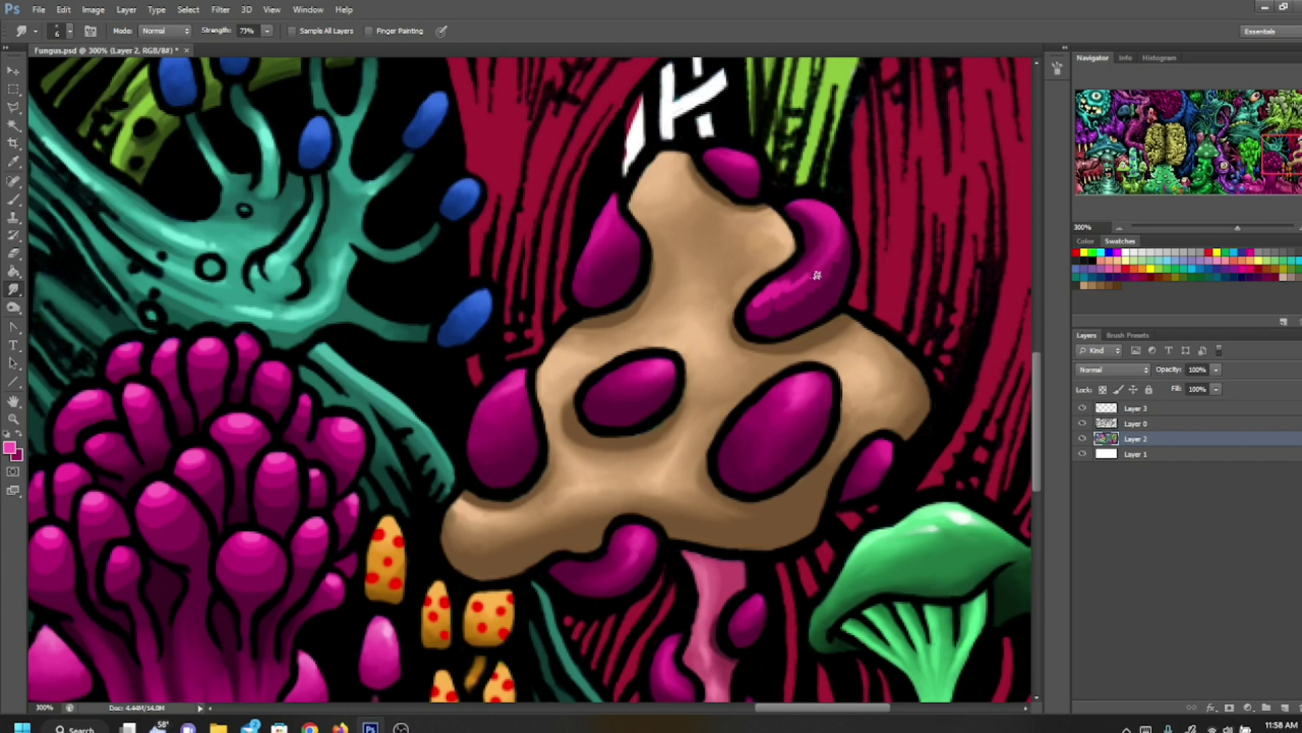
pyautogui.moveTo(811, 260)
pyautogui.mouseDown()
pyautogui.moveTo(796, 294)
pyautogui.moveTo(750, 317)
pyautogui.moveTo(785, 305)
pyautogui.mouseUp()
# Step: Brush light pink highlights on the cap's upper-left, curved upper-right and two oval spots, and smudge them into the magenta
pyautogui.click(12, 451)
pyautogui.click(665, 209)
pyautogui.press('b')
pyautogui.moveTo(595, 221)
pyautogui.mouseDown()
pyautogui.moveTo(610, 218)
pyautogui.moveTo(601, 239)
pyautogui.mouseUp()
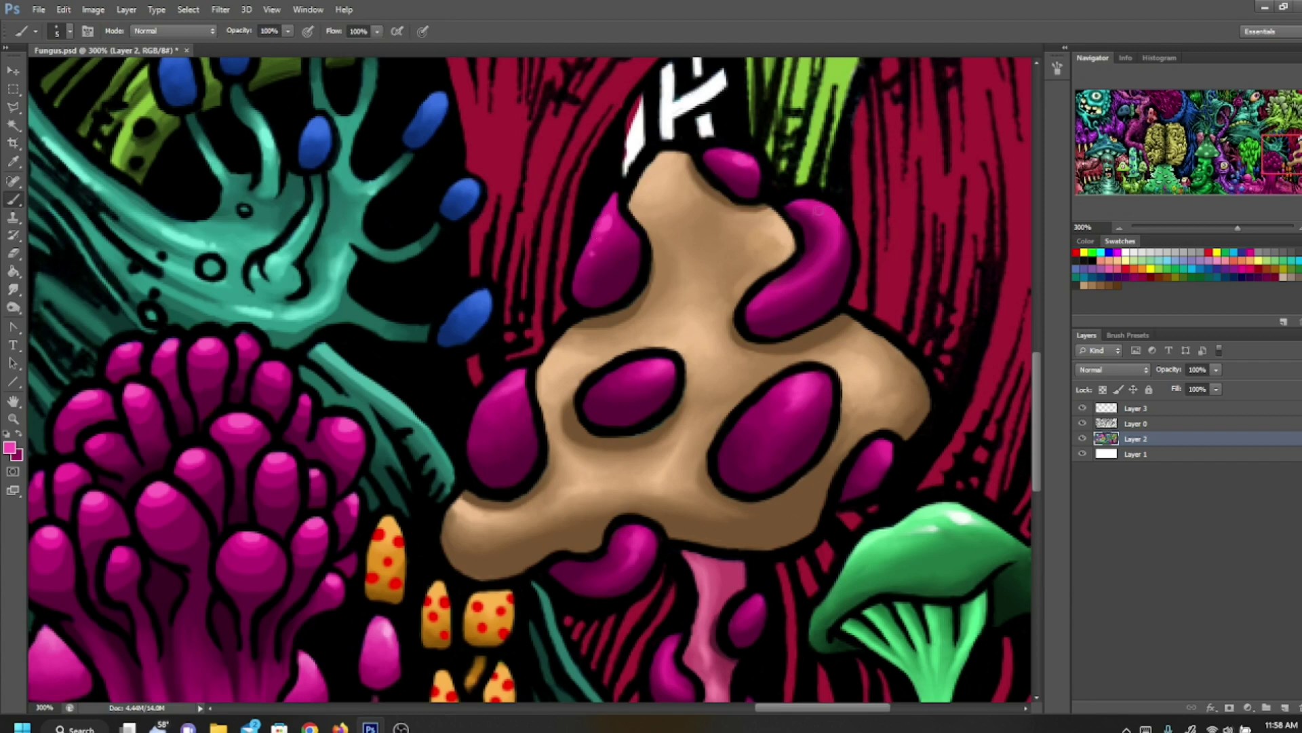
pyautogui.moveTo(816, 272); pyautogui.dragTo(798, 282)
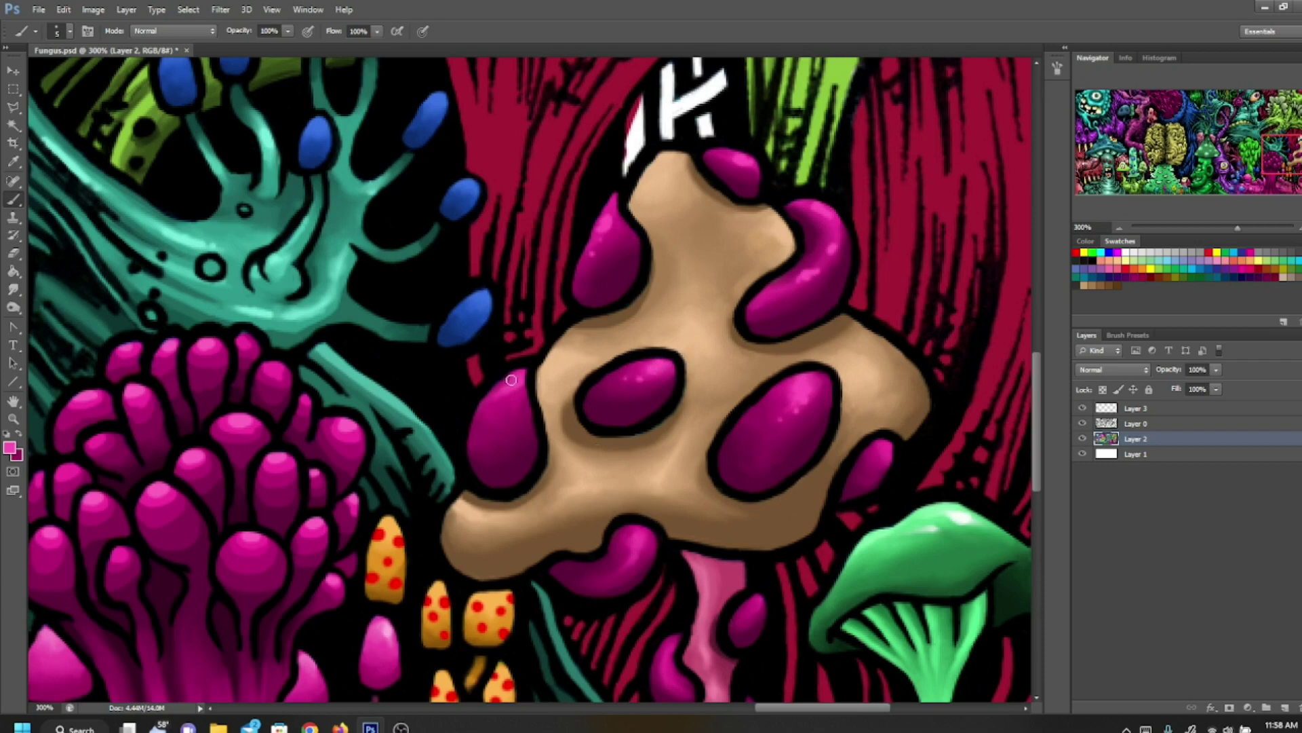
pyautogui.click(14, 290)
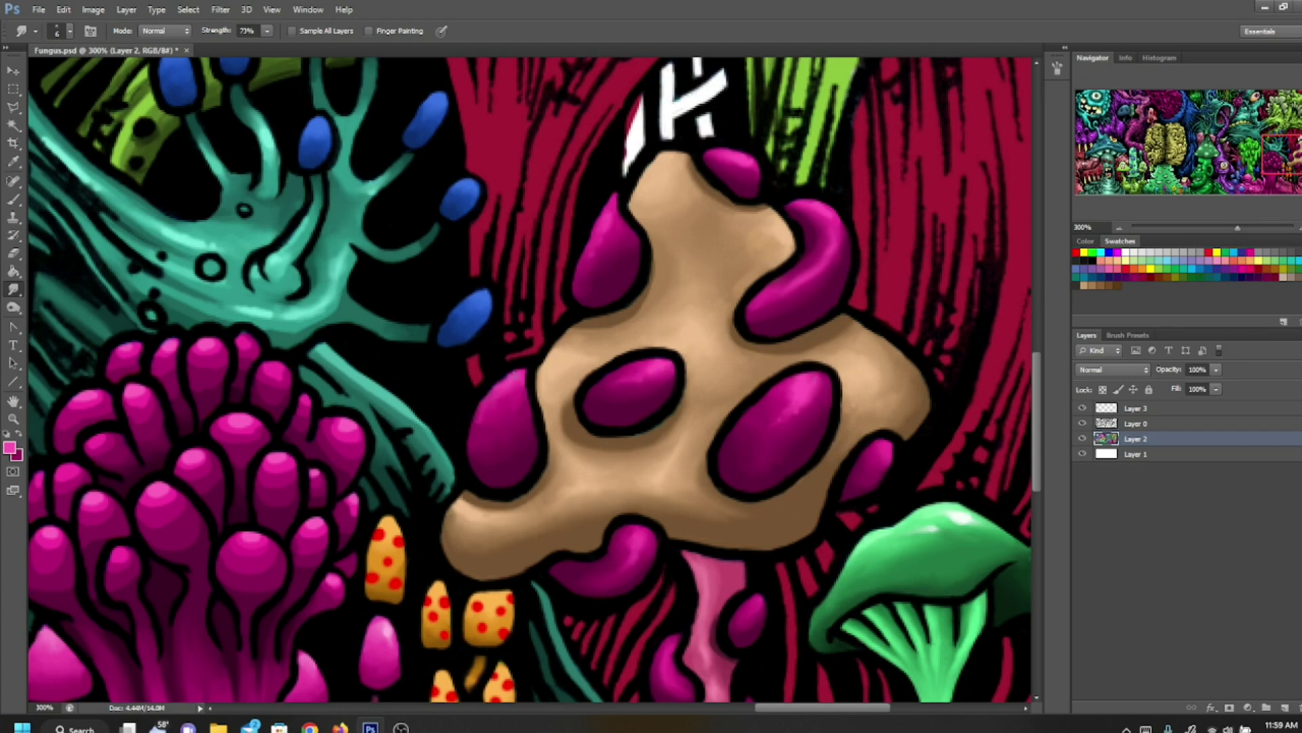
# Step: Add a light pink highlight along the top of the cap's bottom-edge spot and smudge it smooth
pyautogui.click(13, 200)
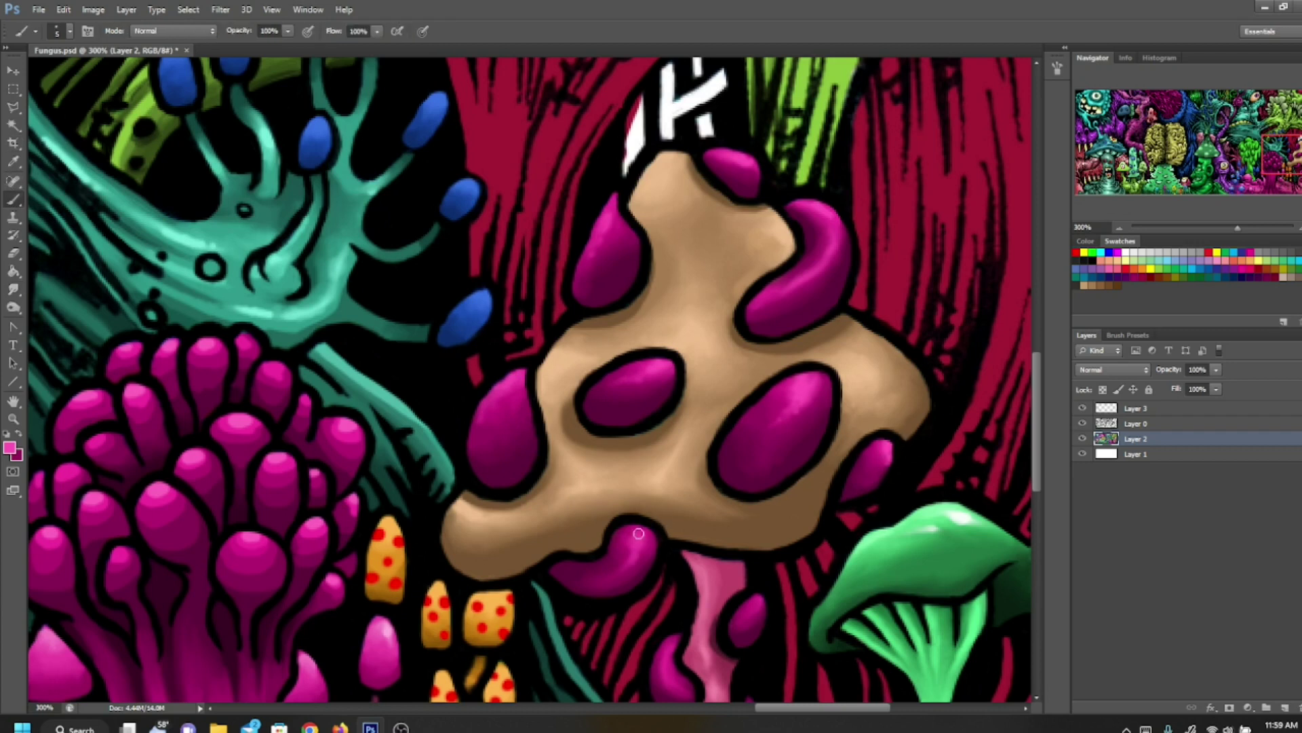
pyautogui.moveTo(624, 536); pyautogui.dragTo(637, 531)
pyautogui.click(13, 290)
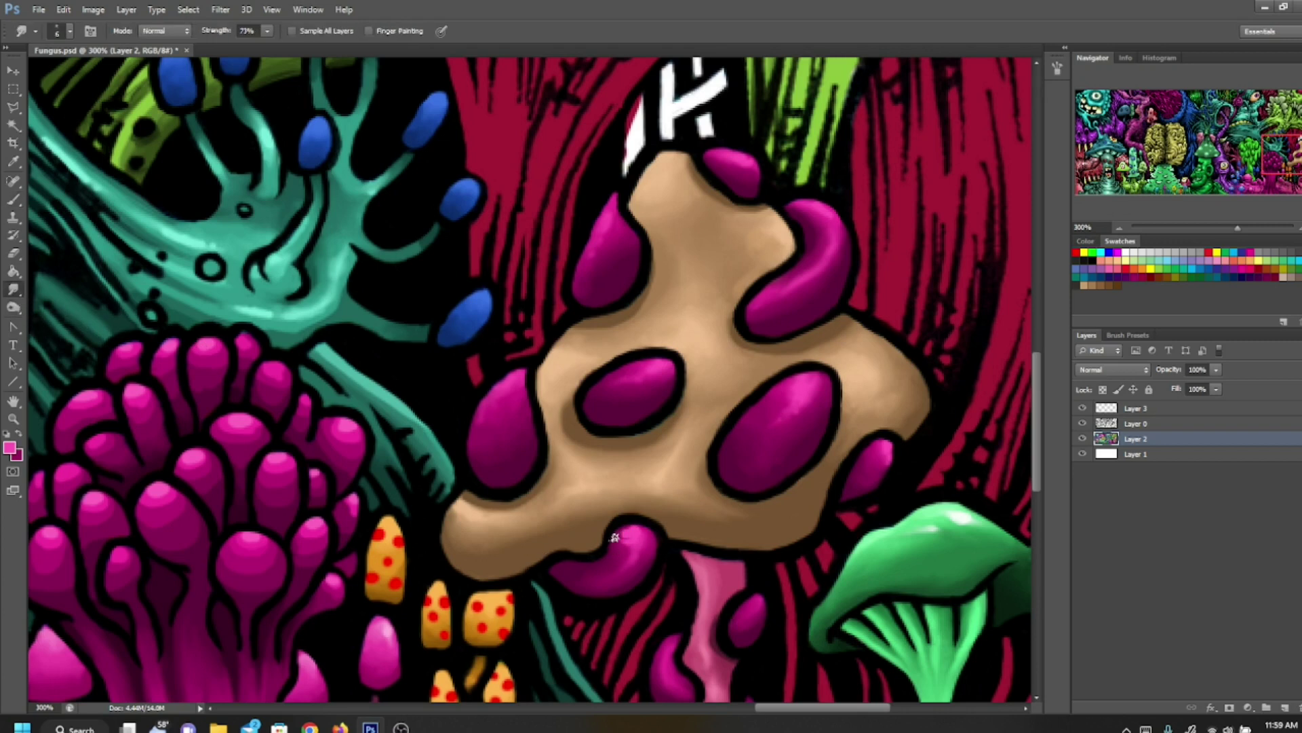
pyautogui.moveTo(627, 534); pyautogui.dragTo(645, 535)
# Step: Choose a dark brown foreground colour and brush a shadow band along the brown cap's lower edge
pyautogui.click(9, 449)
pyautogui.click(729, 529)
pyautogui.click(662, 209)
pyautogui.click(15, 201)
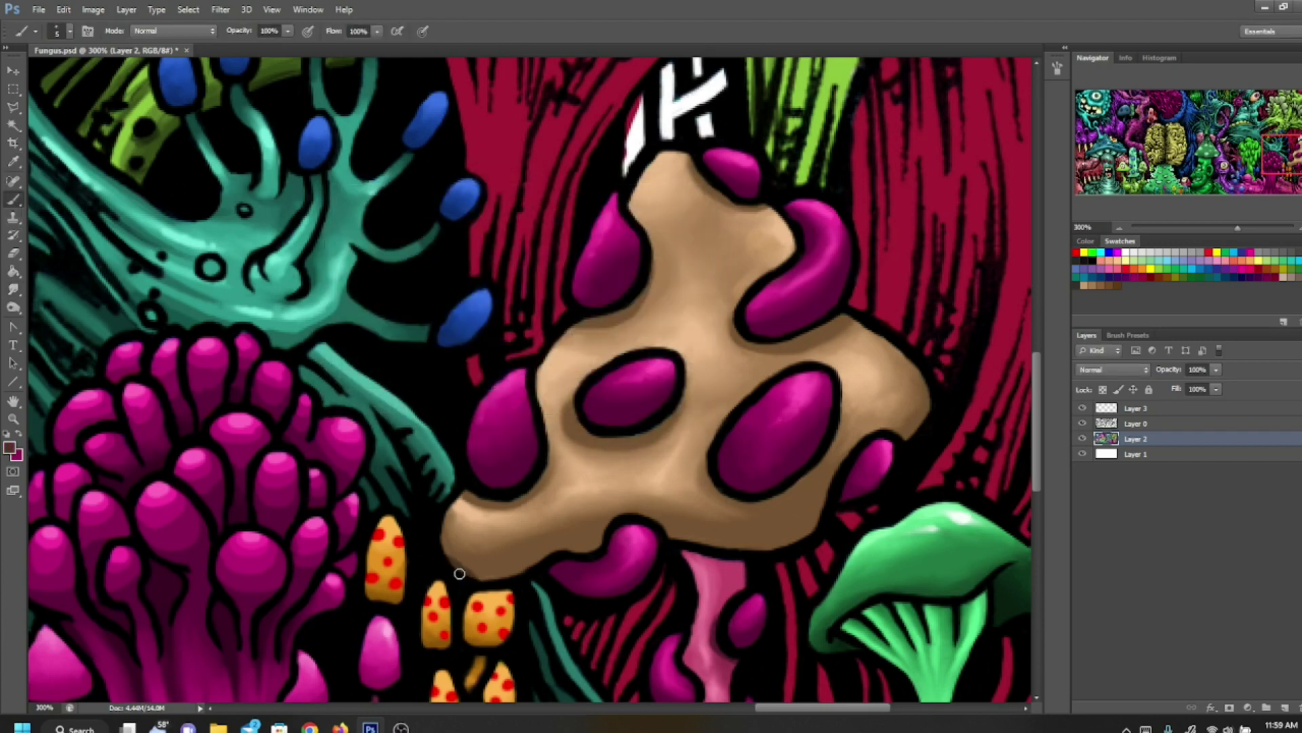
pyautogui.moveTo(465, 586)
pyautogui.mouseDown()
pyautogui.moveTo(446, 543)
pyautogui.moveTo(518, 571)
pyautogui.moveTo(584, 544)
pyautogui.mouseUp()
pyautogui.moveTo(696, 538); pyautogui.dragTo(797, 531)
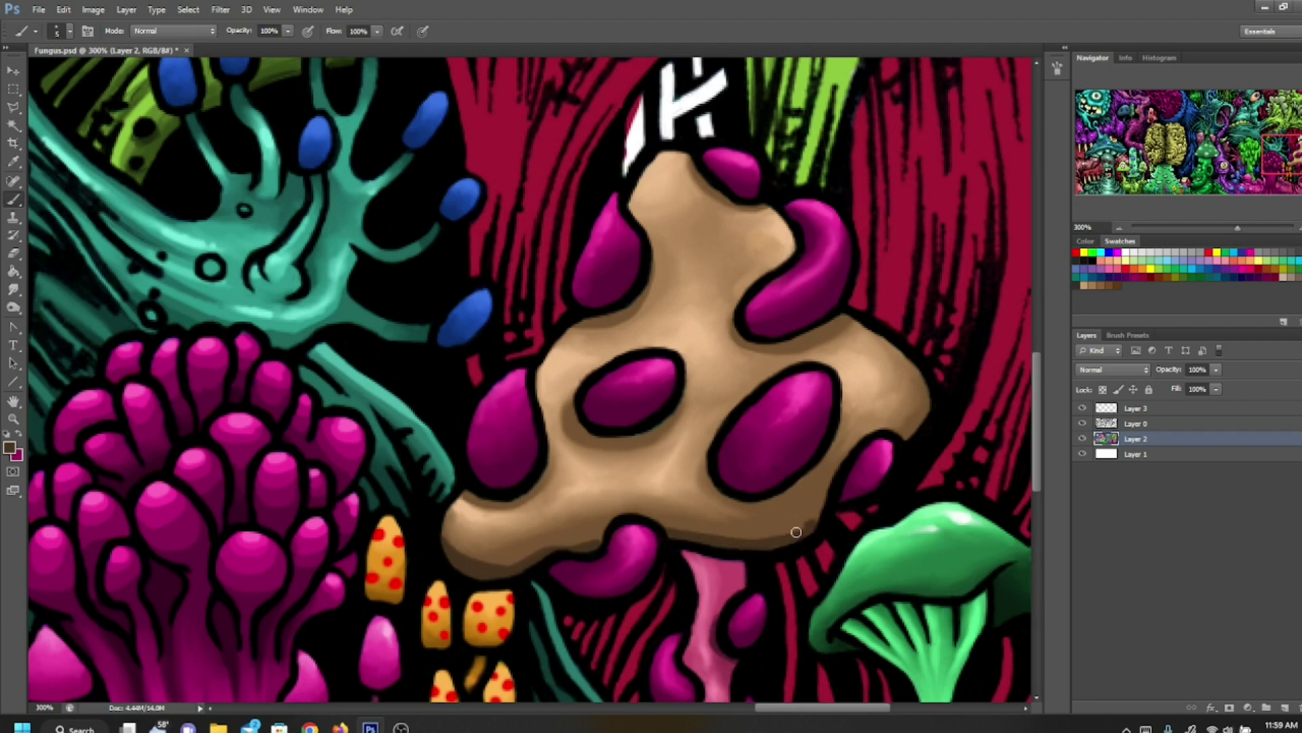
# Step: Smudge the dark brown shadow along the cap's lower edge into the surrounding tan
pyautogui.click(13, 290)
pyautogui.moveTo(454, 530)
pyautogui.mouseDown()
pyautogui.moveTo(450, 542)
pyautogui.moveTo(473, 560)
pyautogui.moveTo(594, 544)
pyautogui.moveTo(507, 557)
pyautogui.moveTo(461, 542)
pyautogui.moveTo(691, 532)
pyautogui.mouseUp()
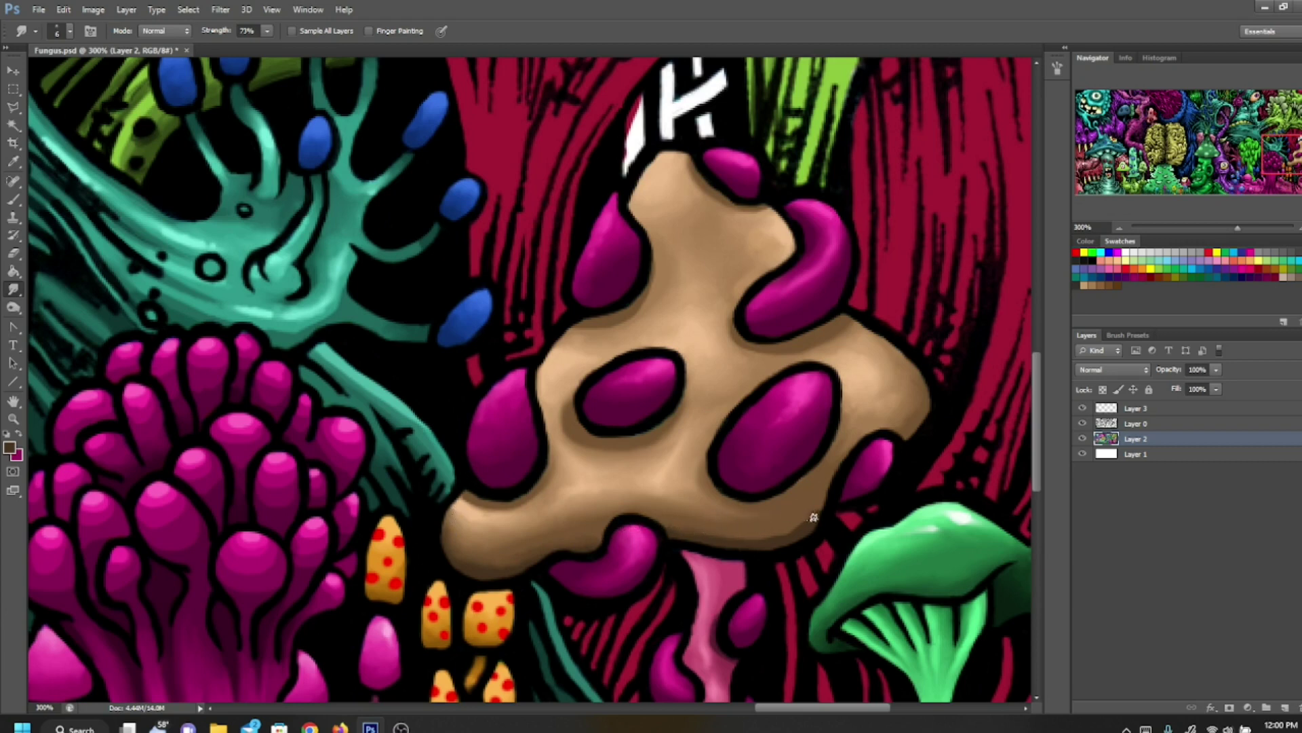
pyautogui.moveTo(814, 512)
pyautogui.mouseDown()
pyautogui.moveTo(765, 536)
pyautogui.moveTo(706, 536)
pyautogui.mouseUp()
# Step: Choose a pale cream foreground colour and dab highlights on the cap's centre, right bulge and lower part between the spots
pyautogui.click(9, 449)
pyautogui.click(869, 367)
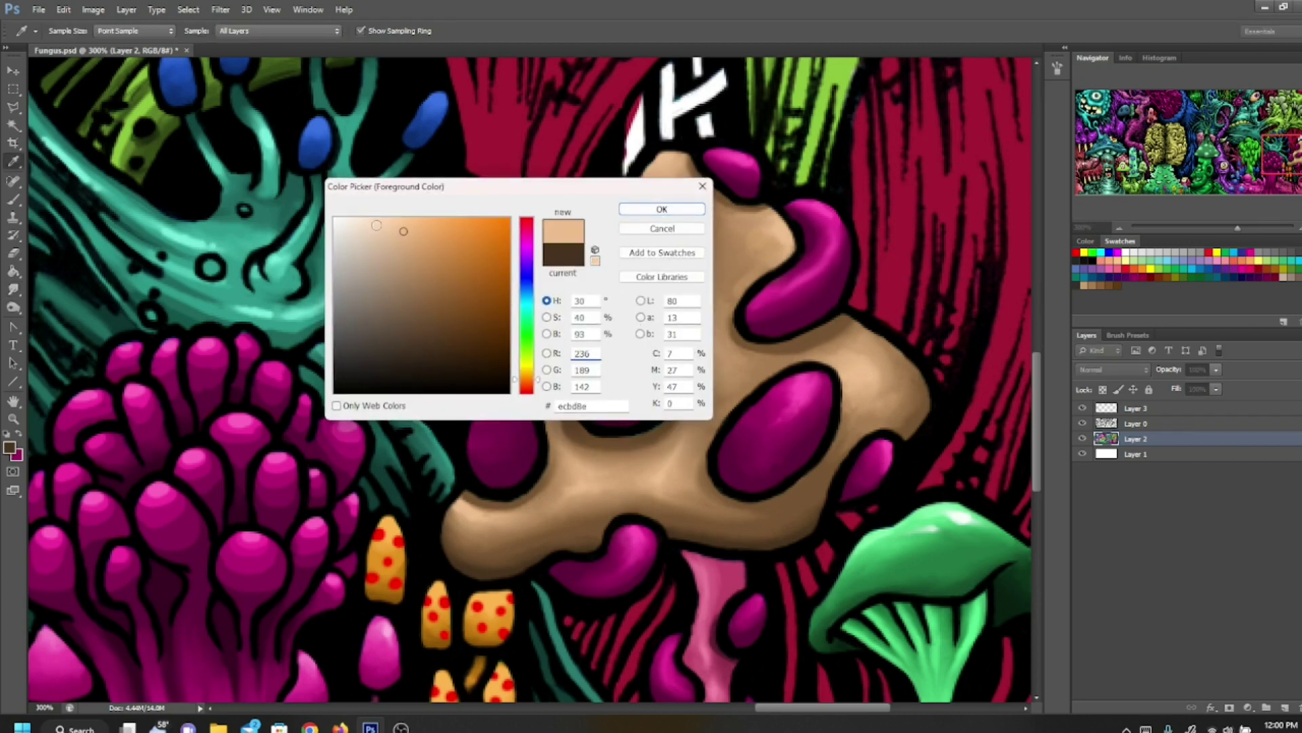
pyautogui.click(662, 209)
pyautogui.press('b')
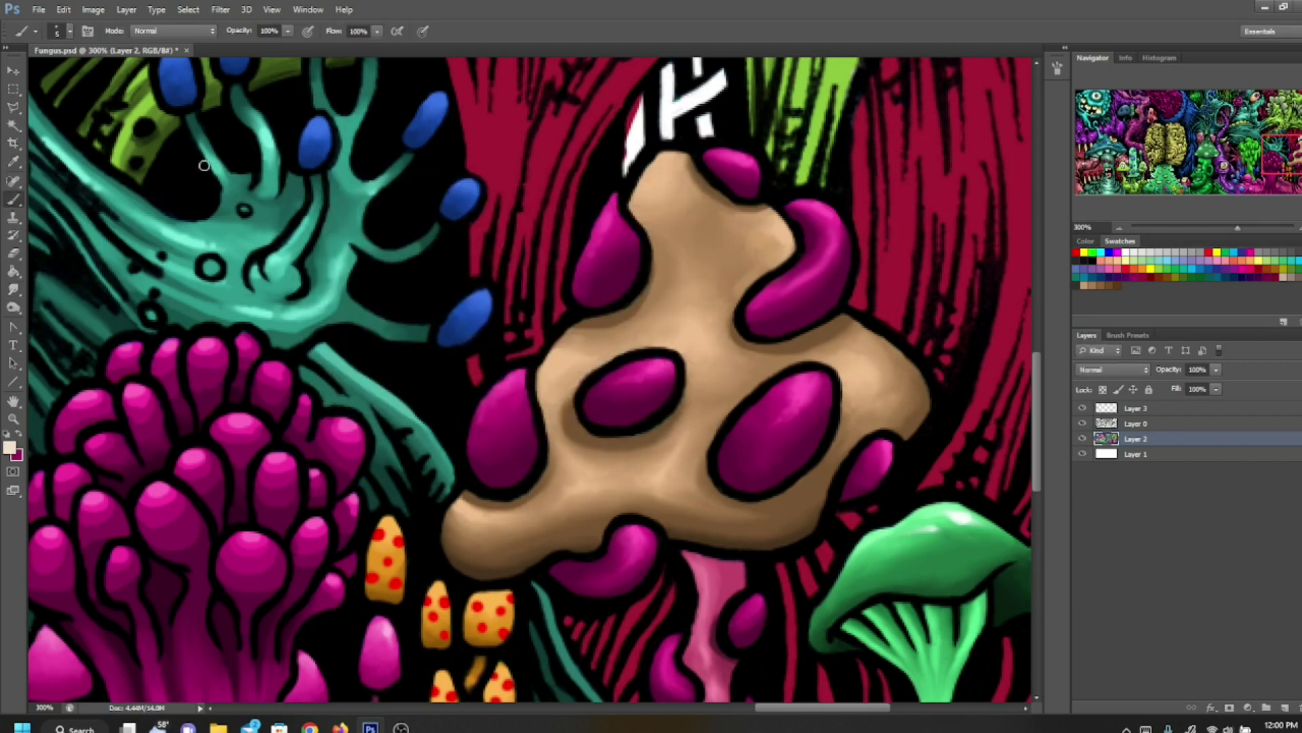
pyautogui.moveTo(684, 336); pyautogui.dragTo(698, 346)
pyautogui.click(693, 322)
pyautogui.click(868, 374)
pyautogui.click(655, 477)
pyautogui.click(577, 480)
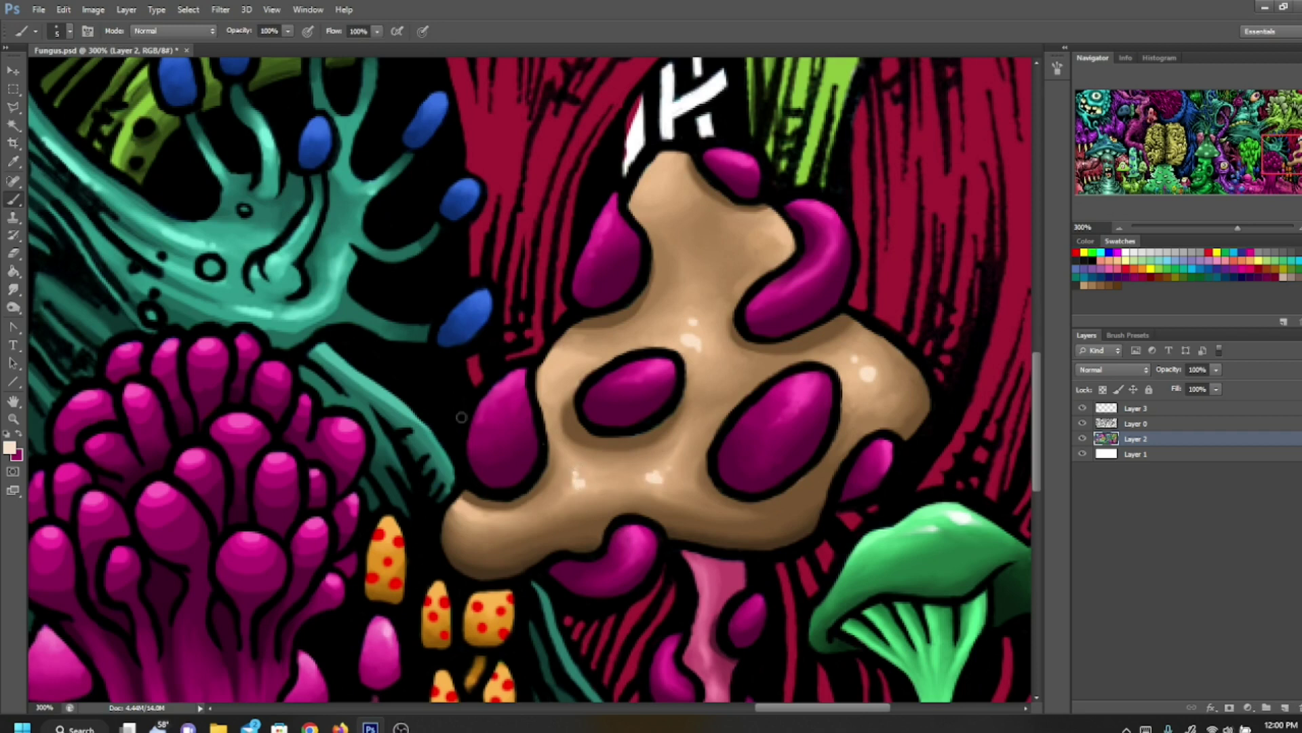
# Step: Smudge the cream highlight at the cap's centre into the surrounding tan
pyautogui.click(13, 289)
pyautogui.moveTo(684, 337); pyautogui.dragTo(698, 358)
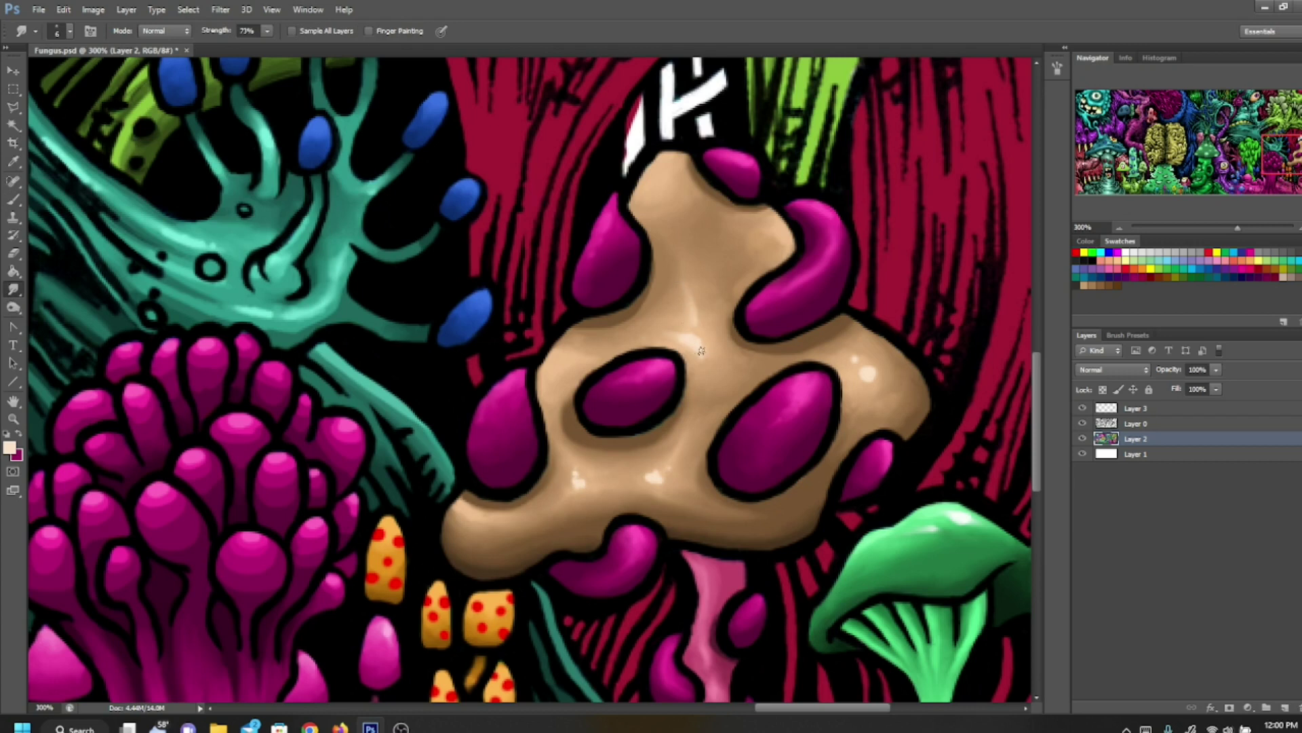